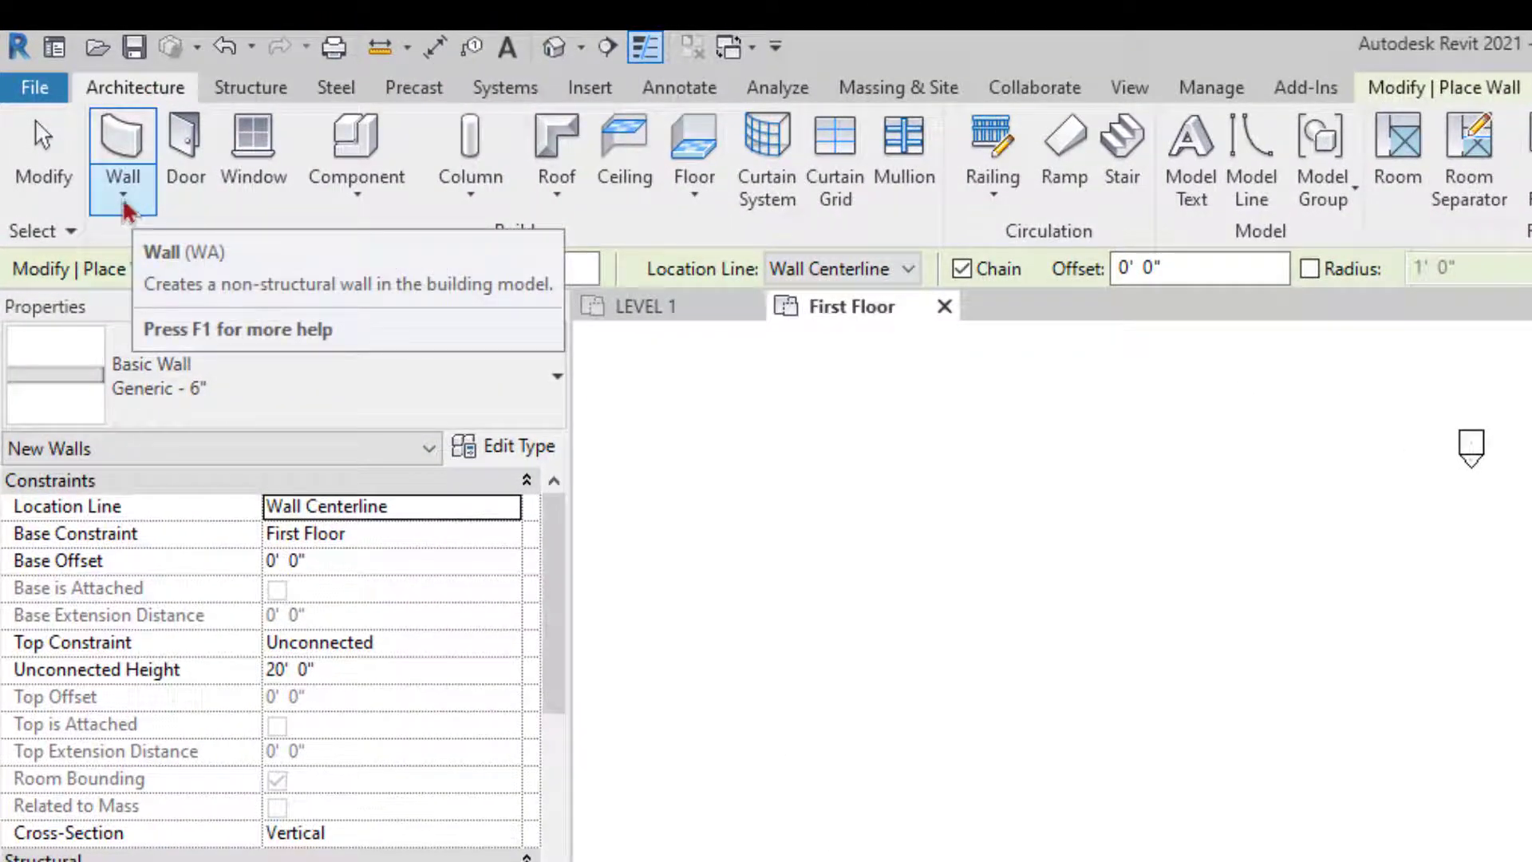
Start the architectural Wall tool in the First Floor plan and dismiss the save reminder without saving
left_click(124, 206)
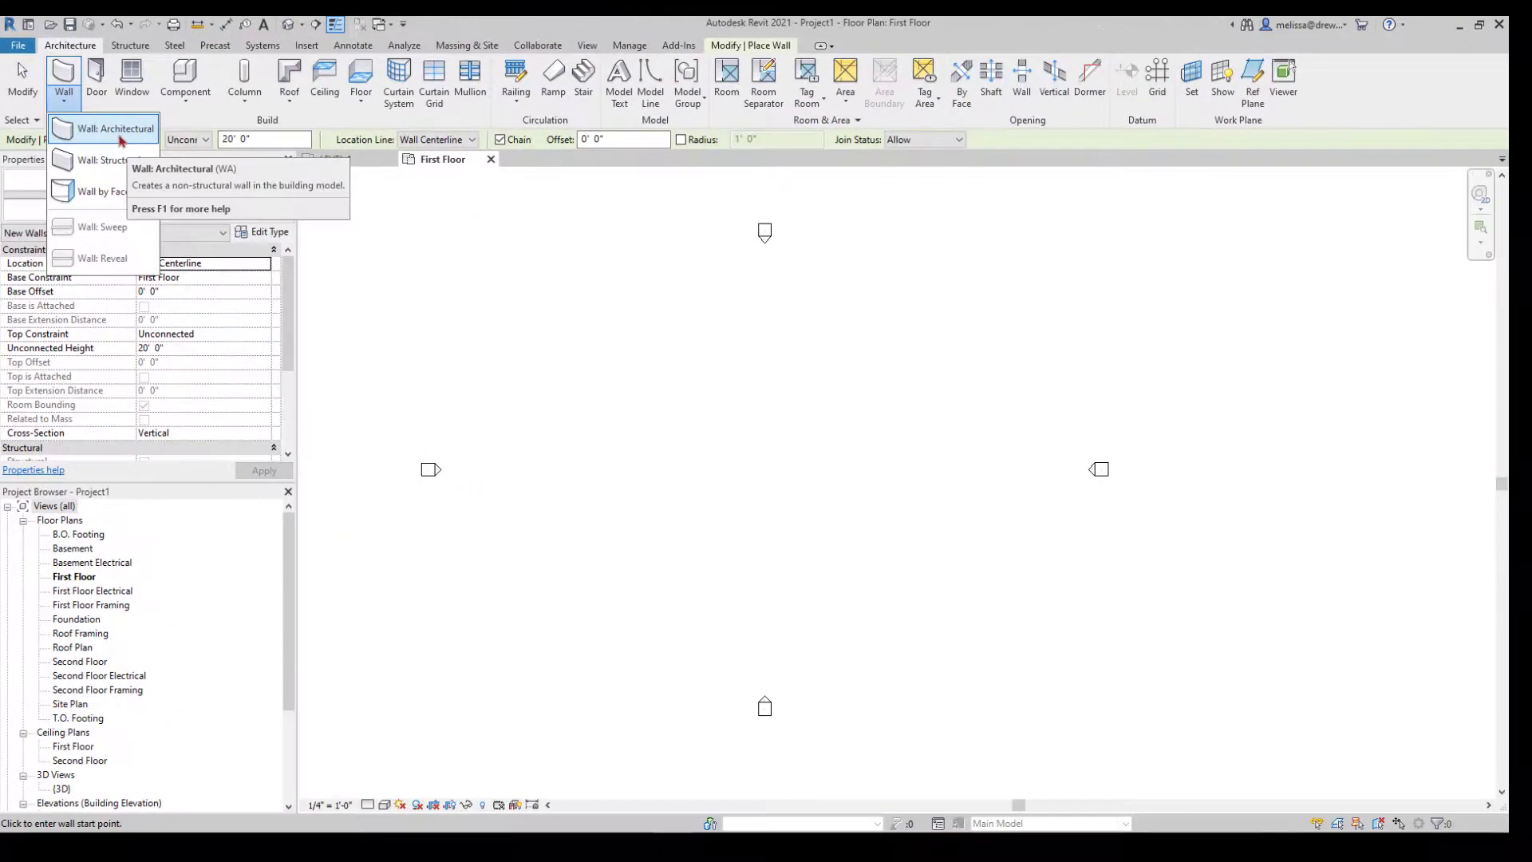
left_click(117, 132)
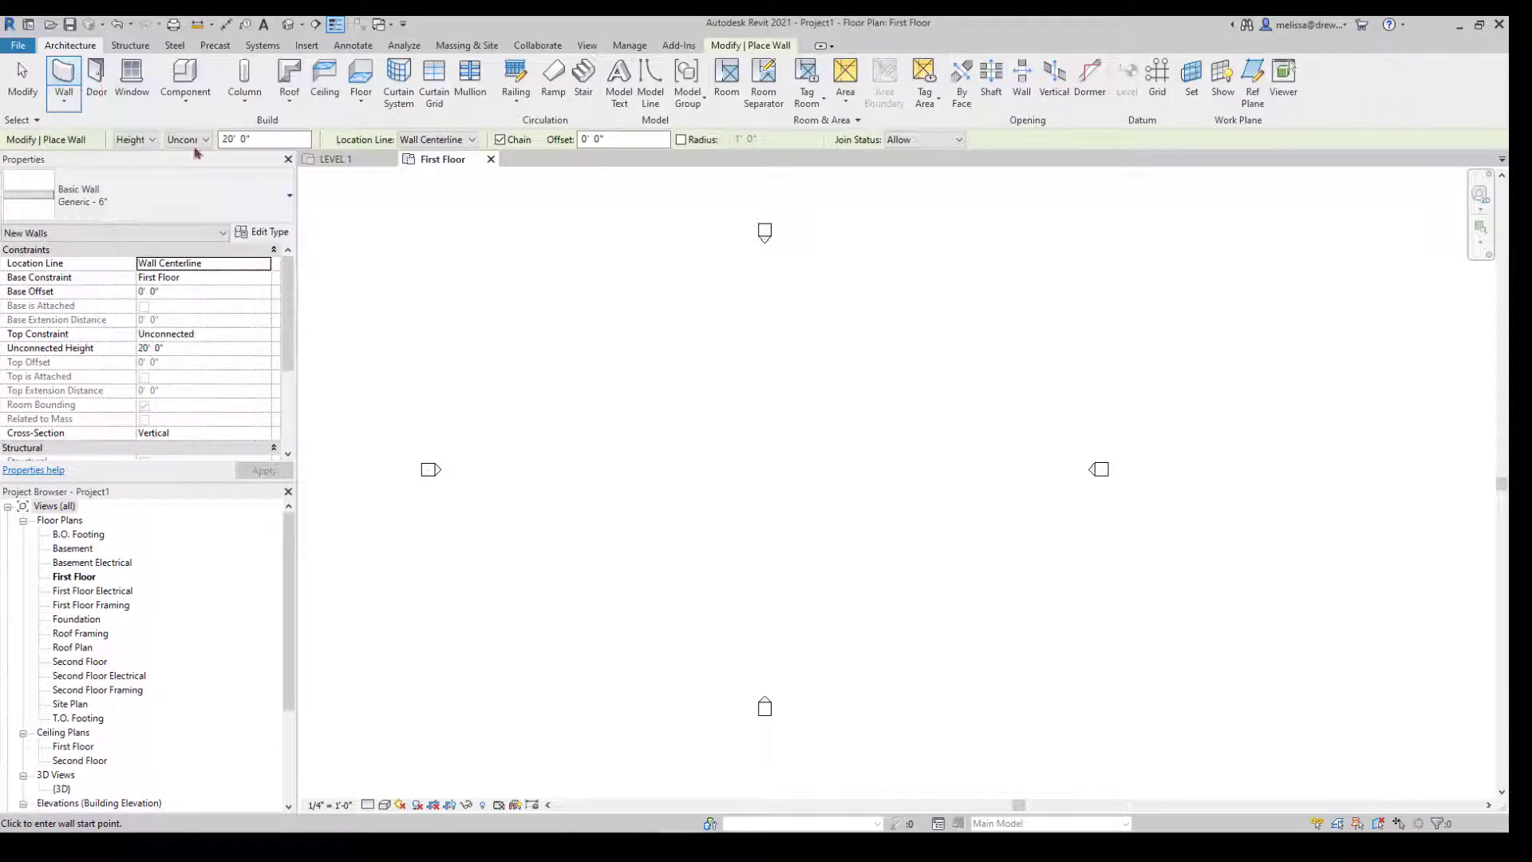
left_click(64, 71)
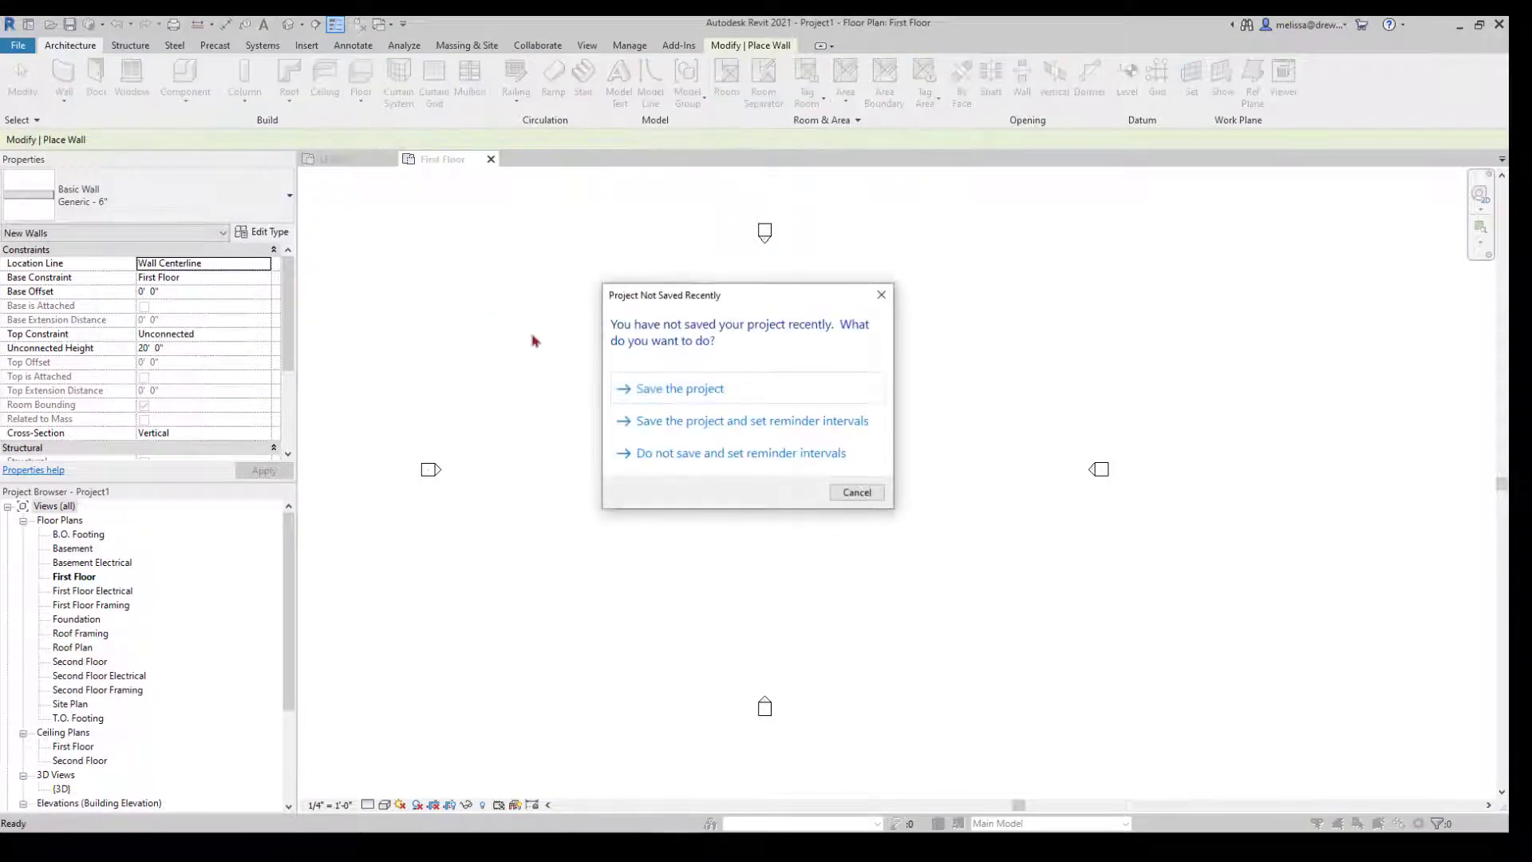
left_click(867, 490)
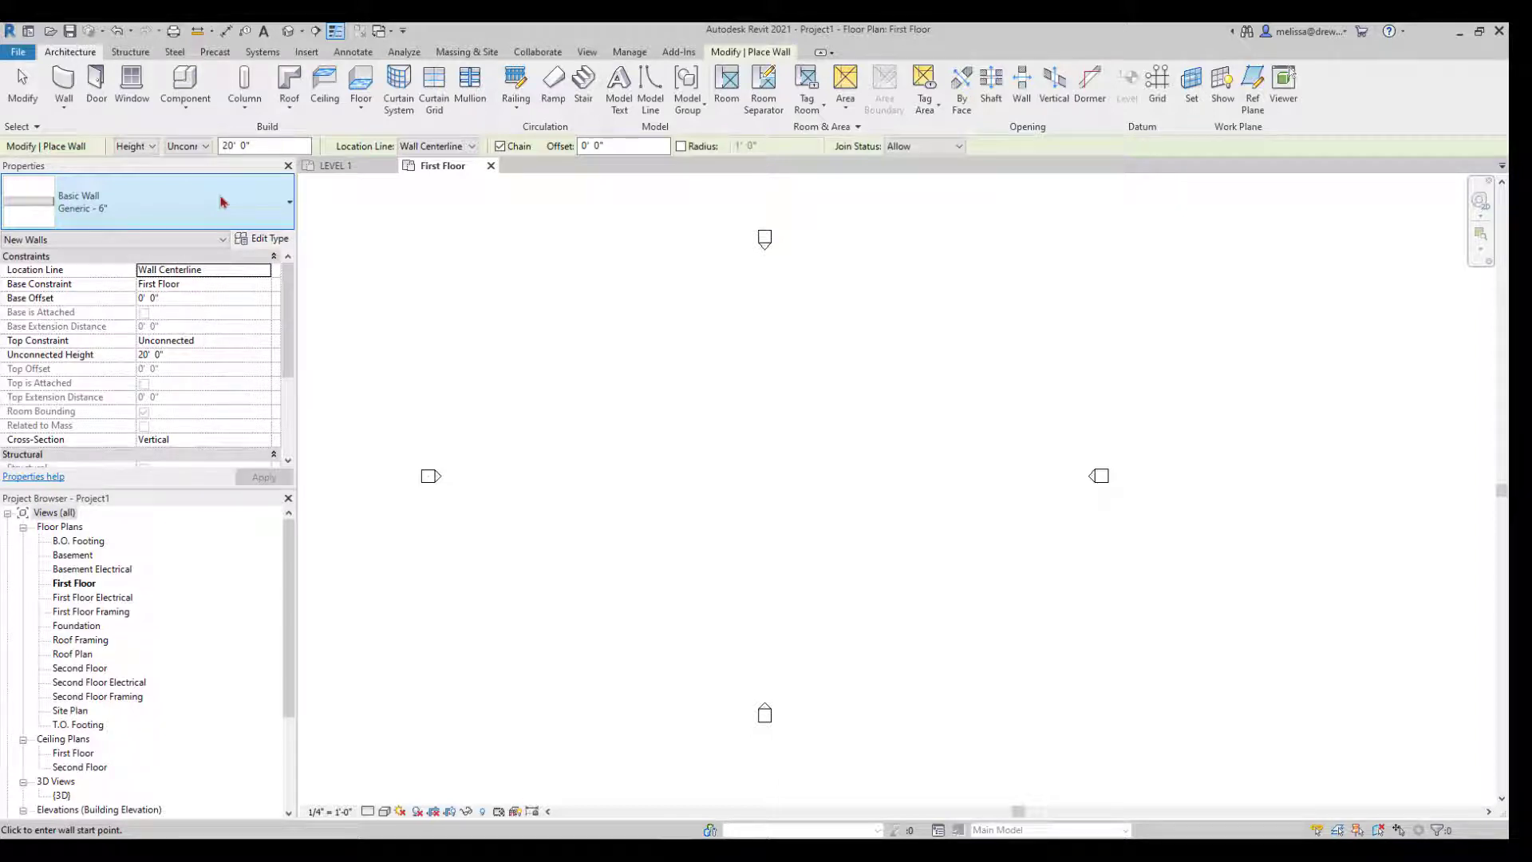
Choose the basic wall type Exterior - Wood Shingle on Wood Stud for the new walls
left_click(223, 201)
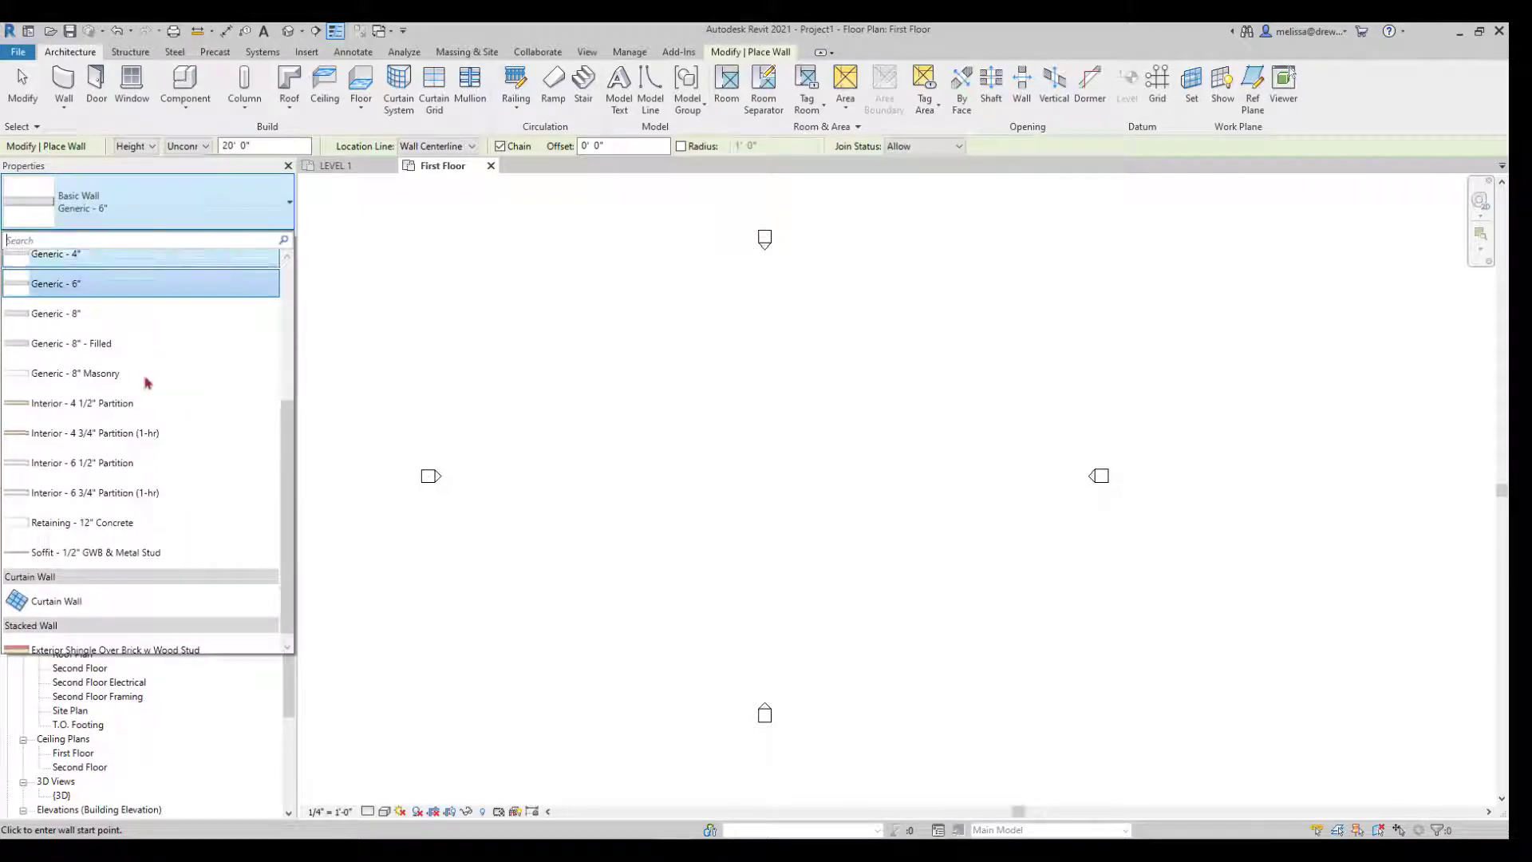
scroll(140, 447, "up", 3)
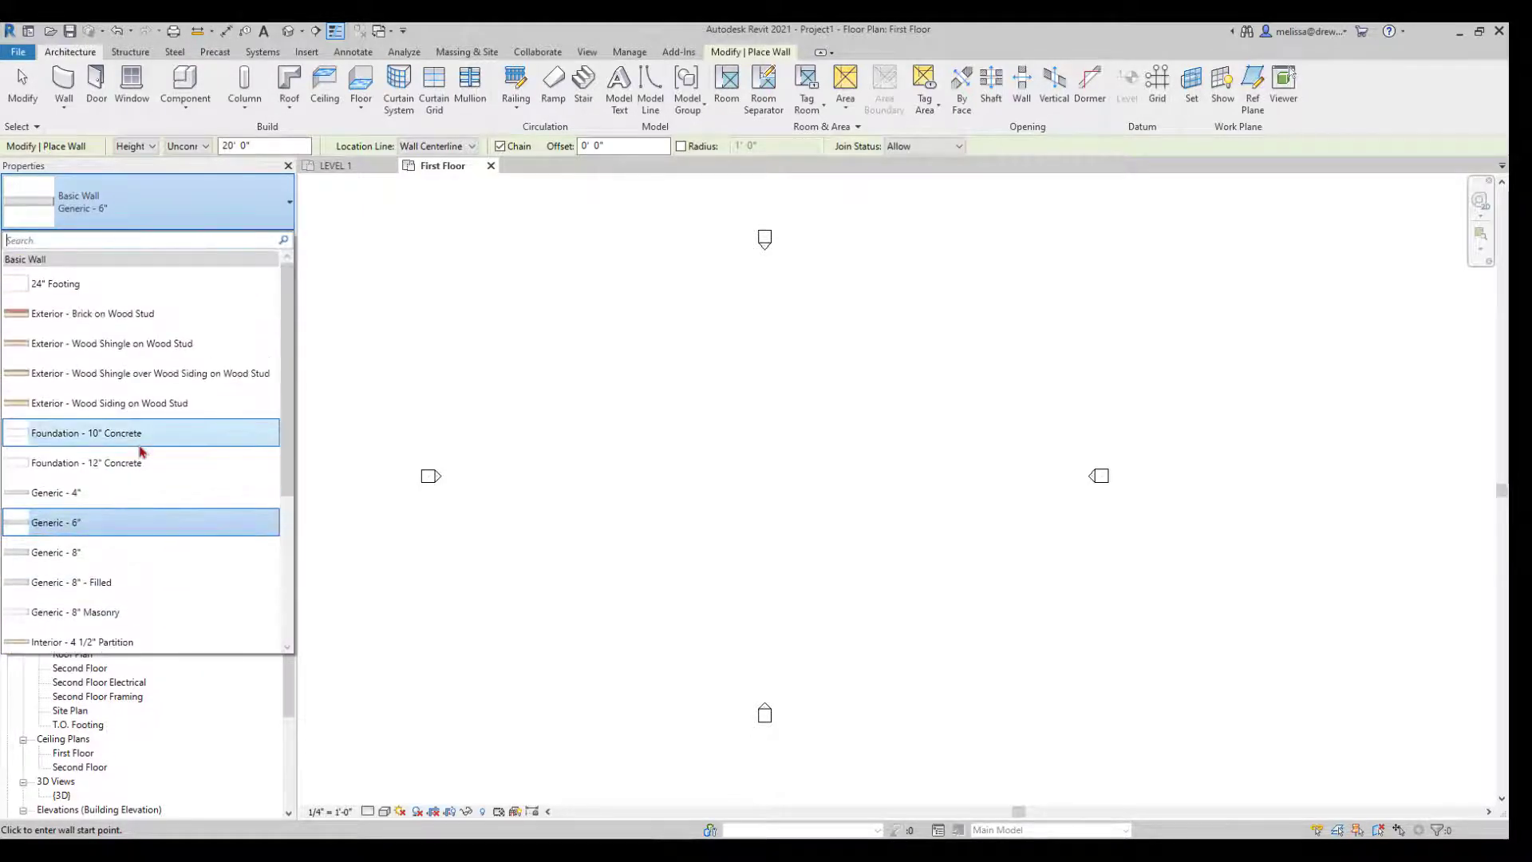
scroll(140, 451, "down", 3)
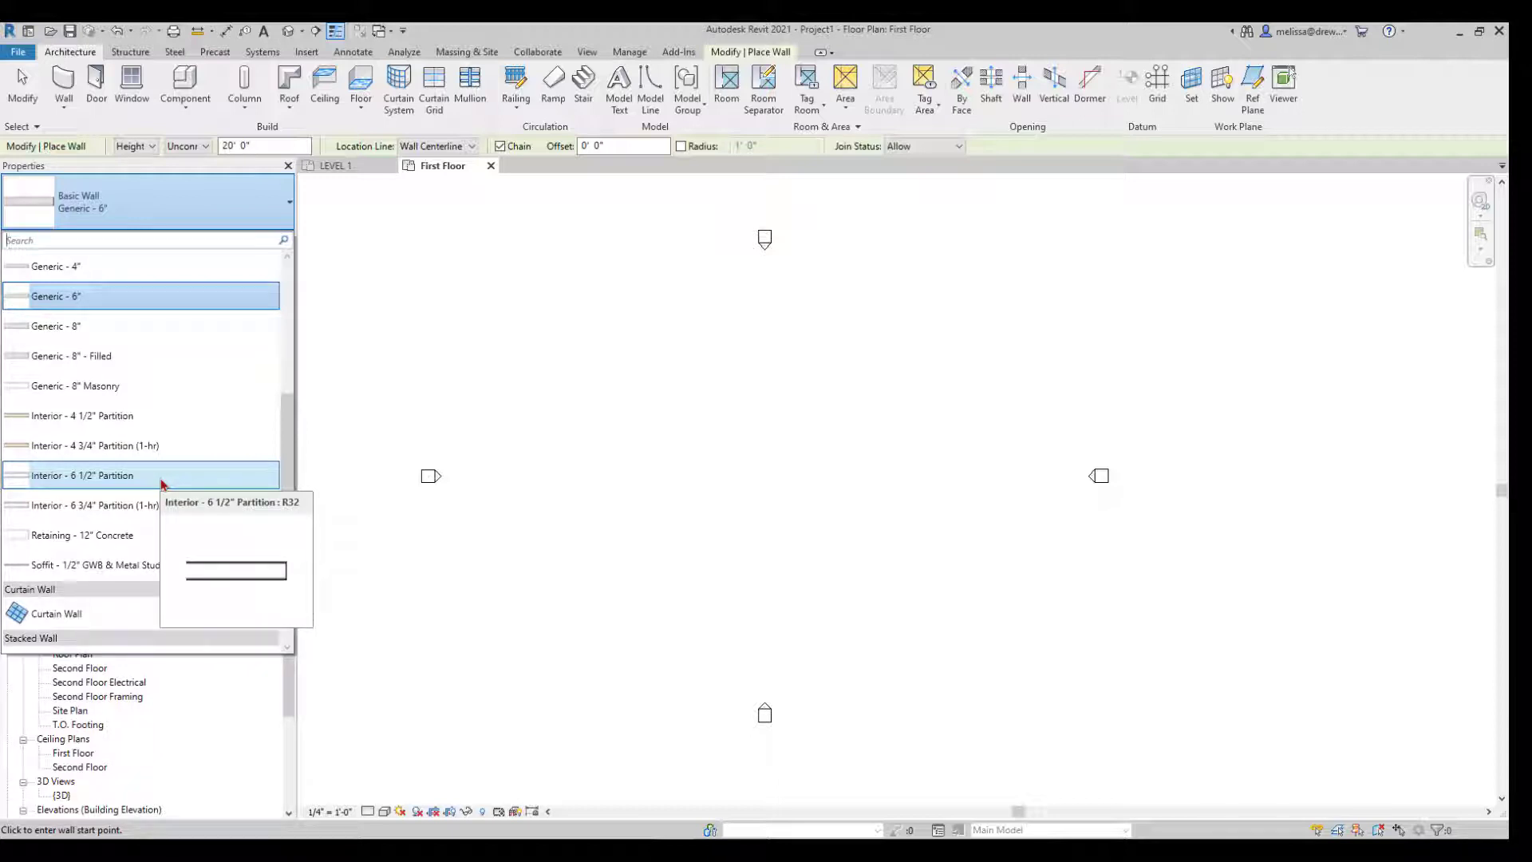
scroll(161, 483, "up", 3)
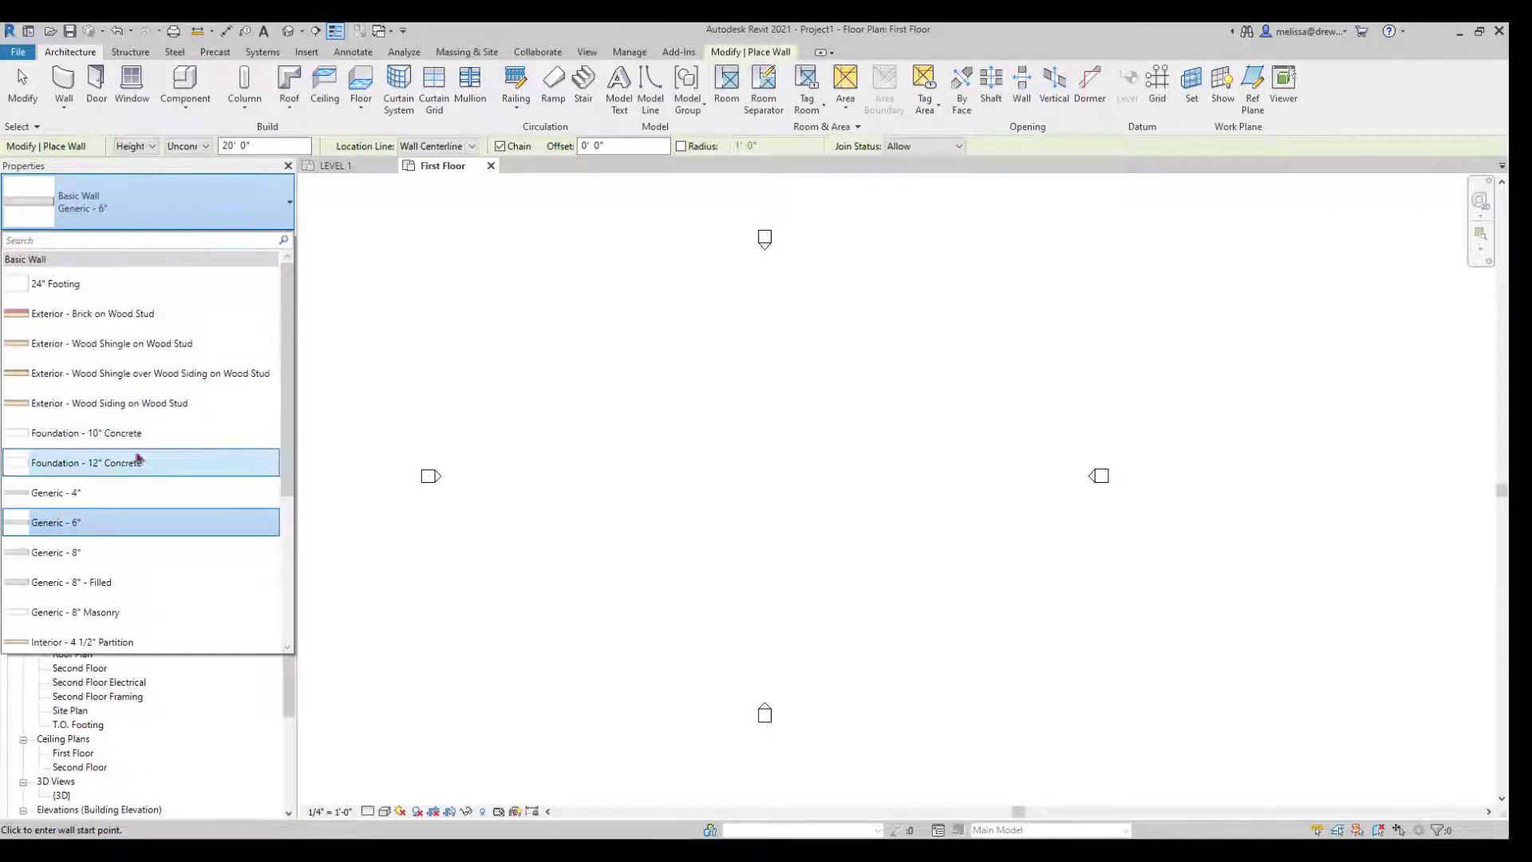
scroll(124, 372, "down", 1)
scroll(124, 373, "down", 3)
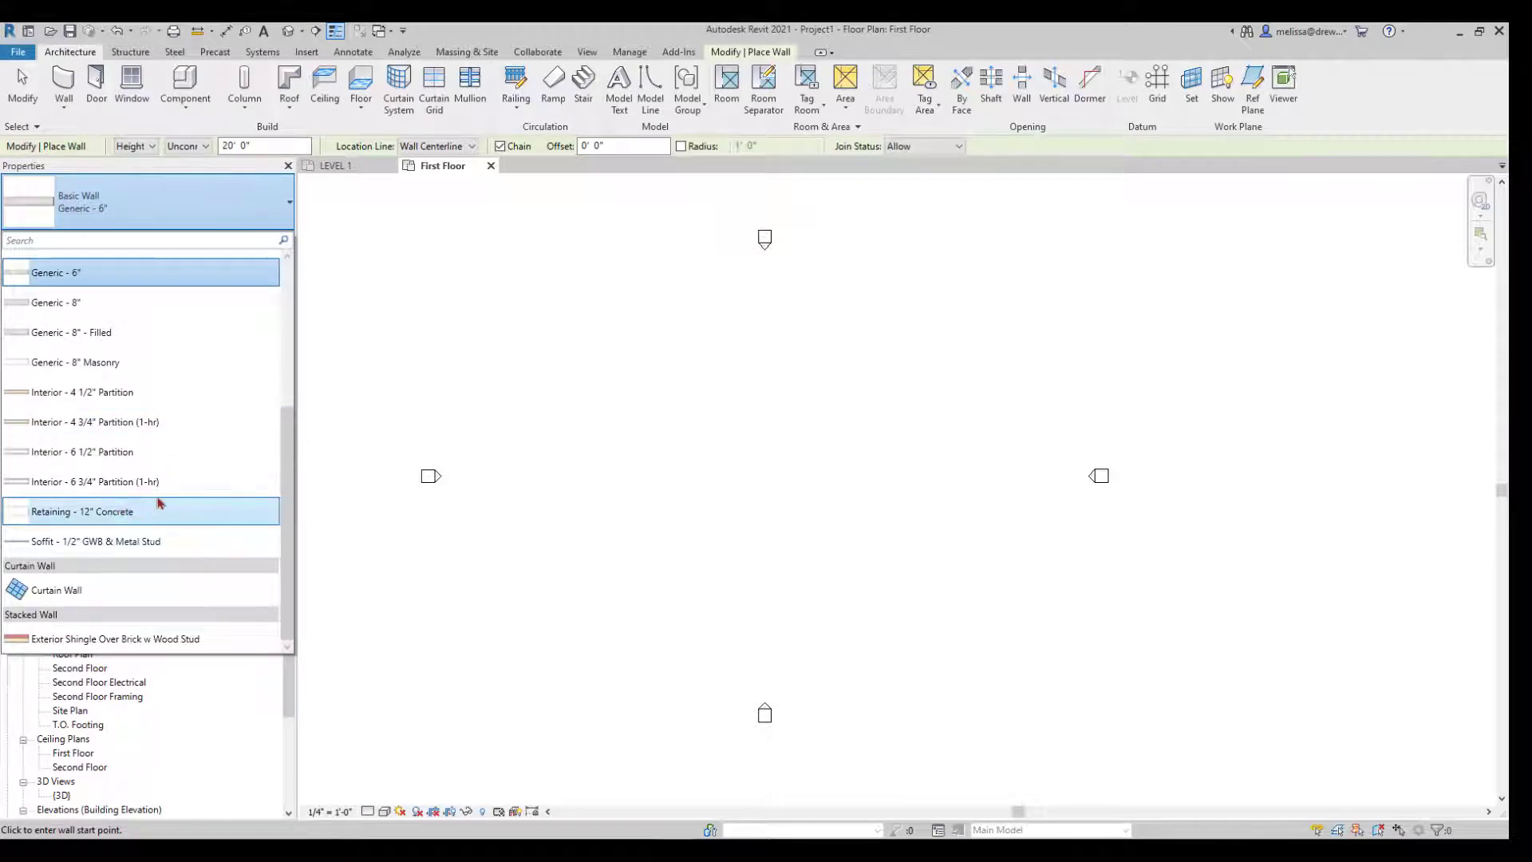
scroll(159, 503, "up", 2)
scroll(162, 501, "up", 2)
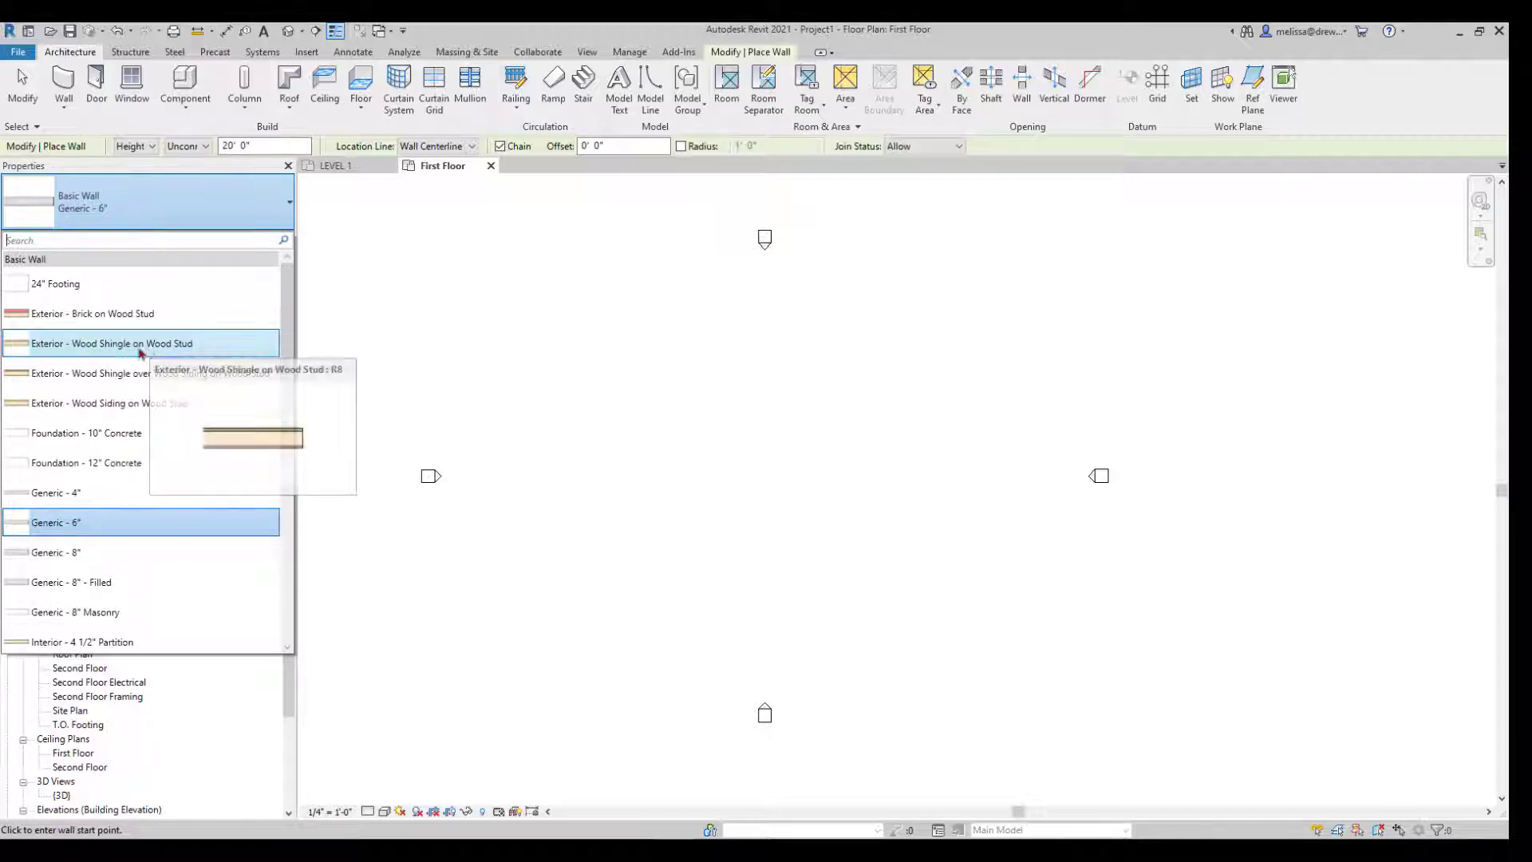
left_click(115, 344)
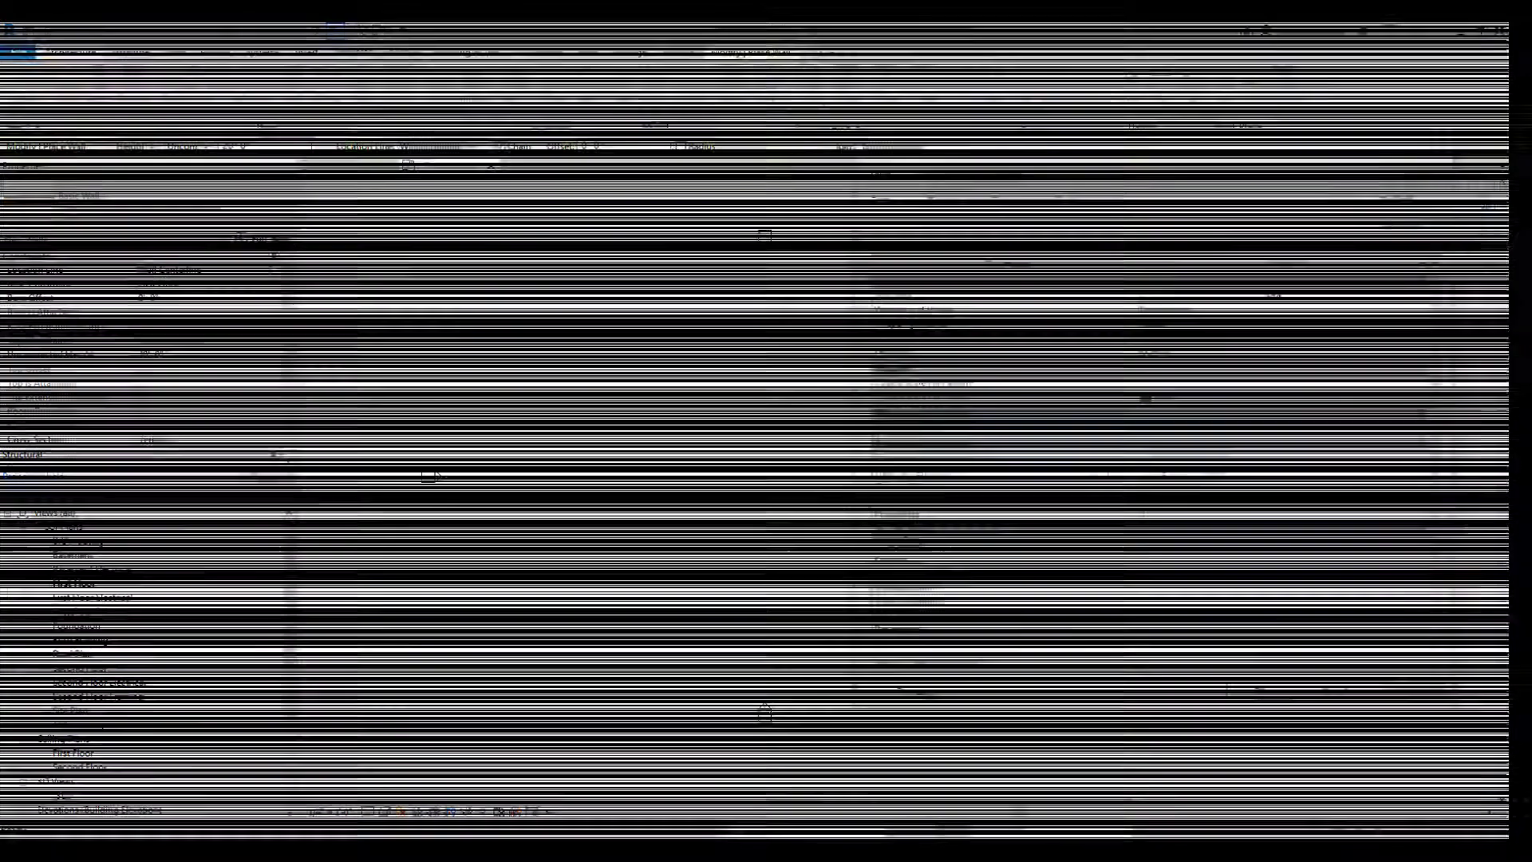
Duplicate the selected wall type under the name Exterior - Stucco on Wood Stud
left_click(273, 242)
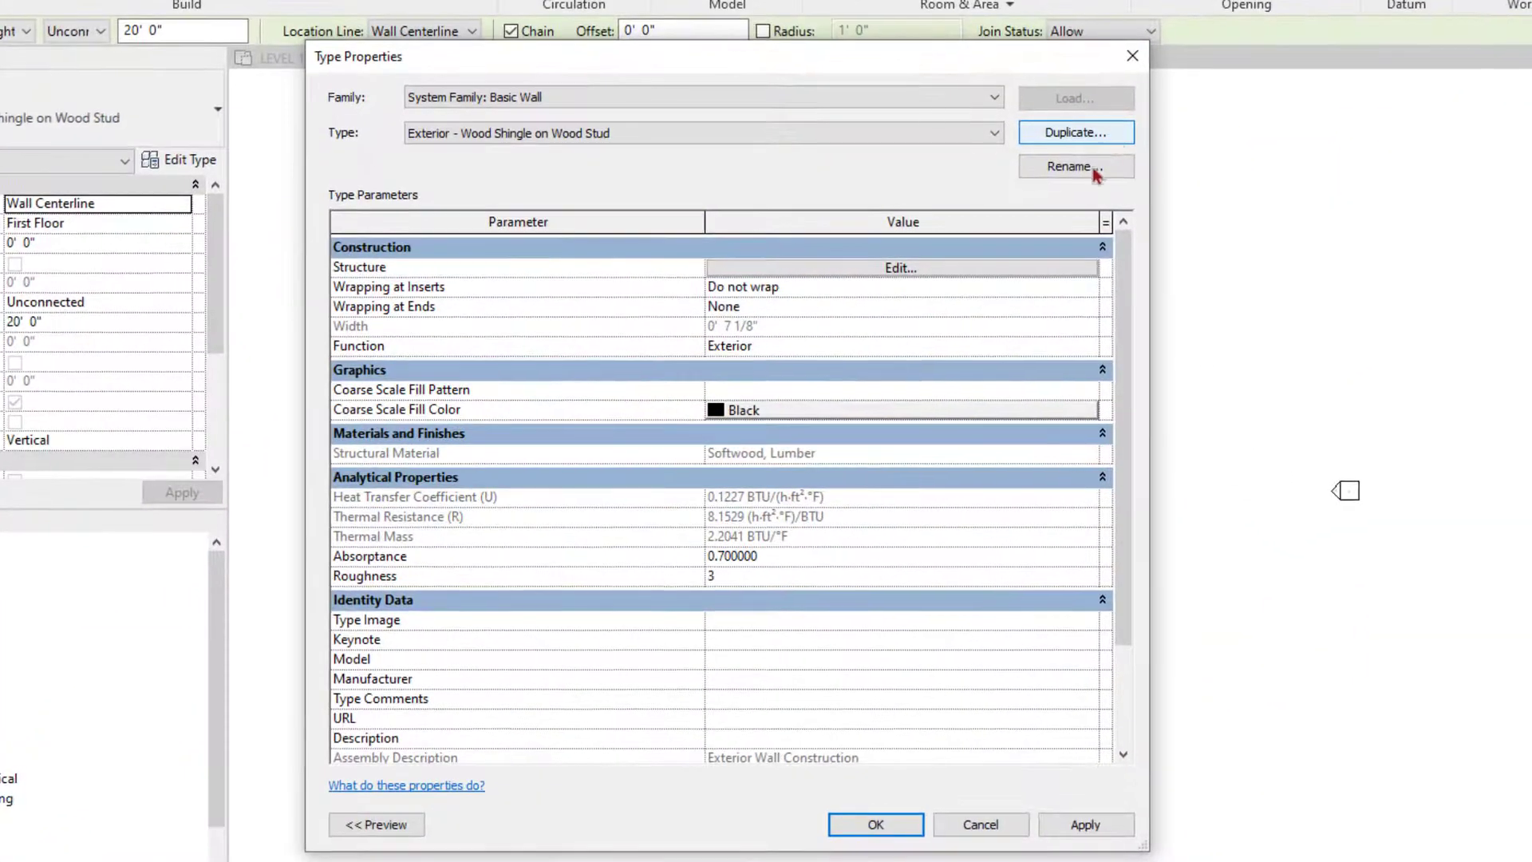
left_click(1075, 133)
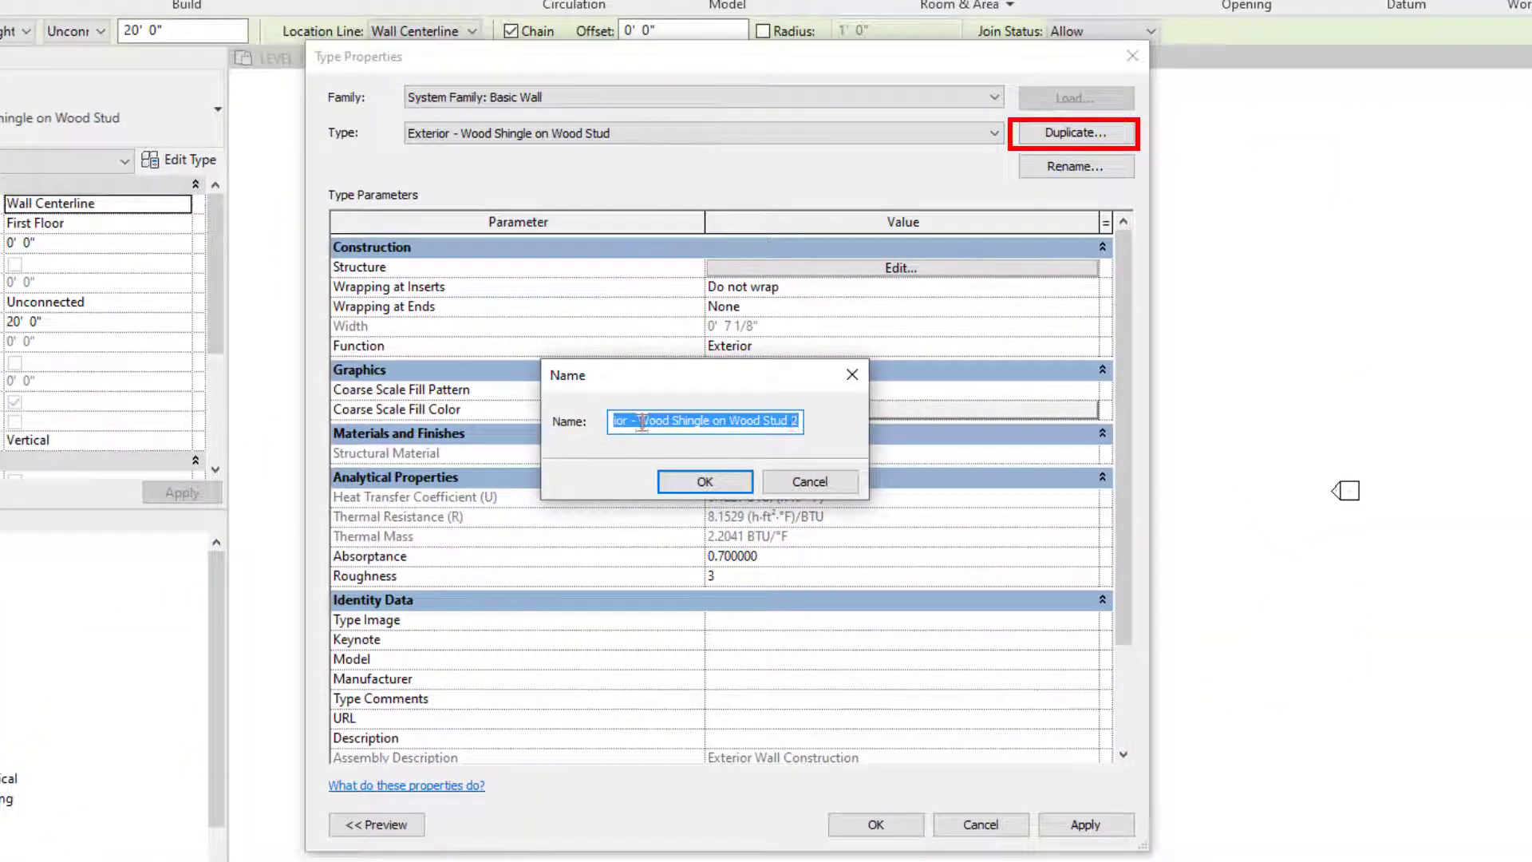
left_click_drag(639, 421, 710, 420)
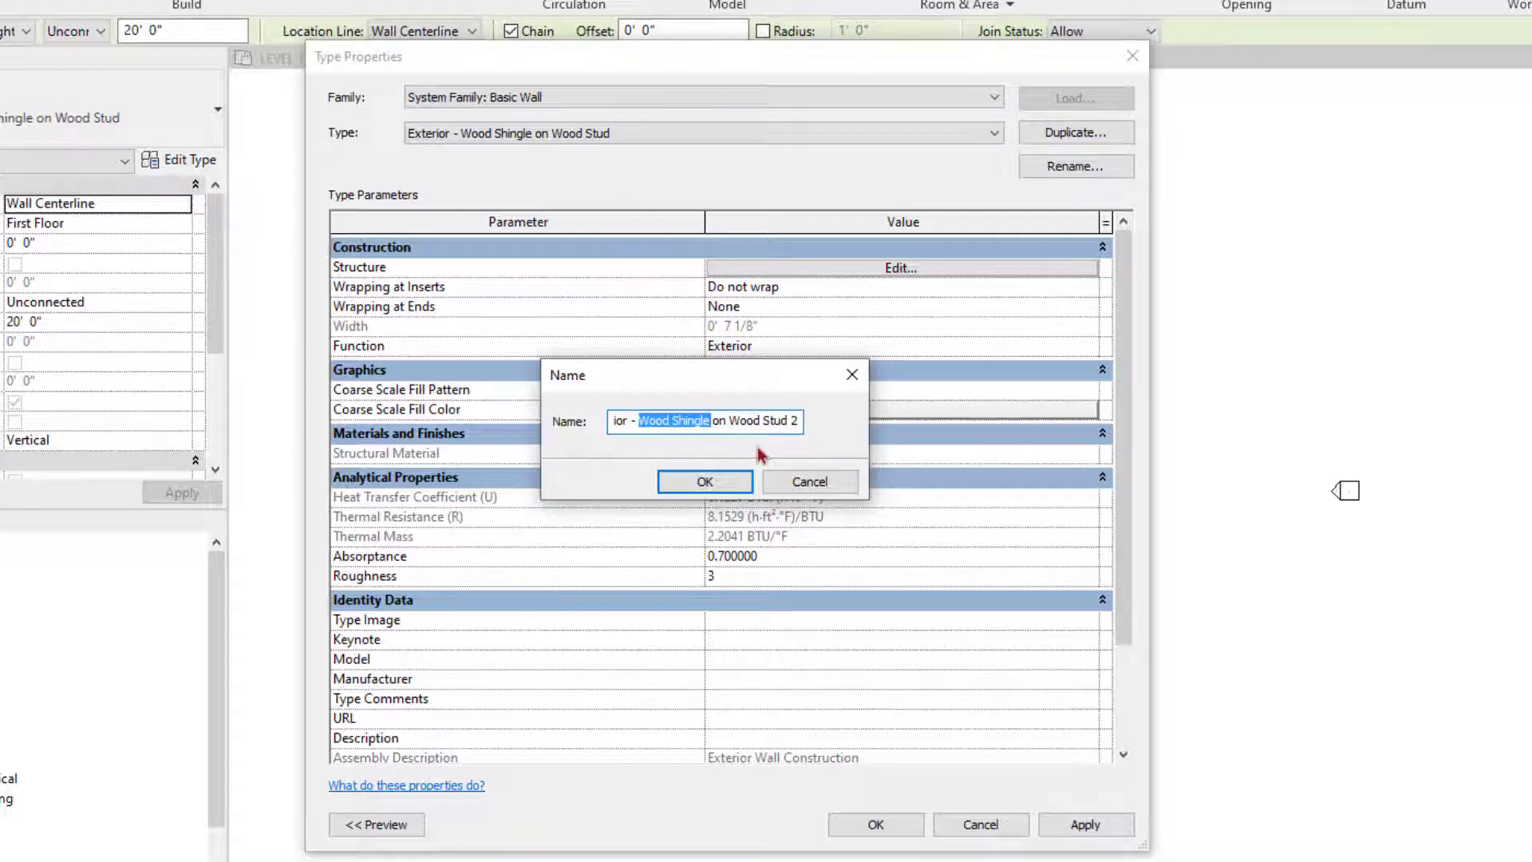
type("Stucco")
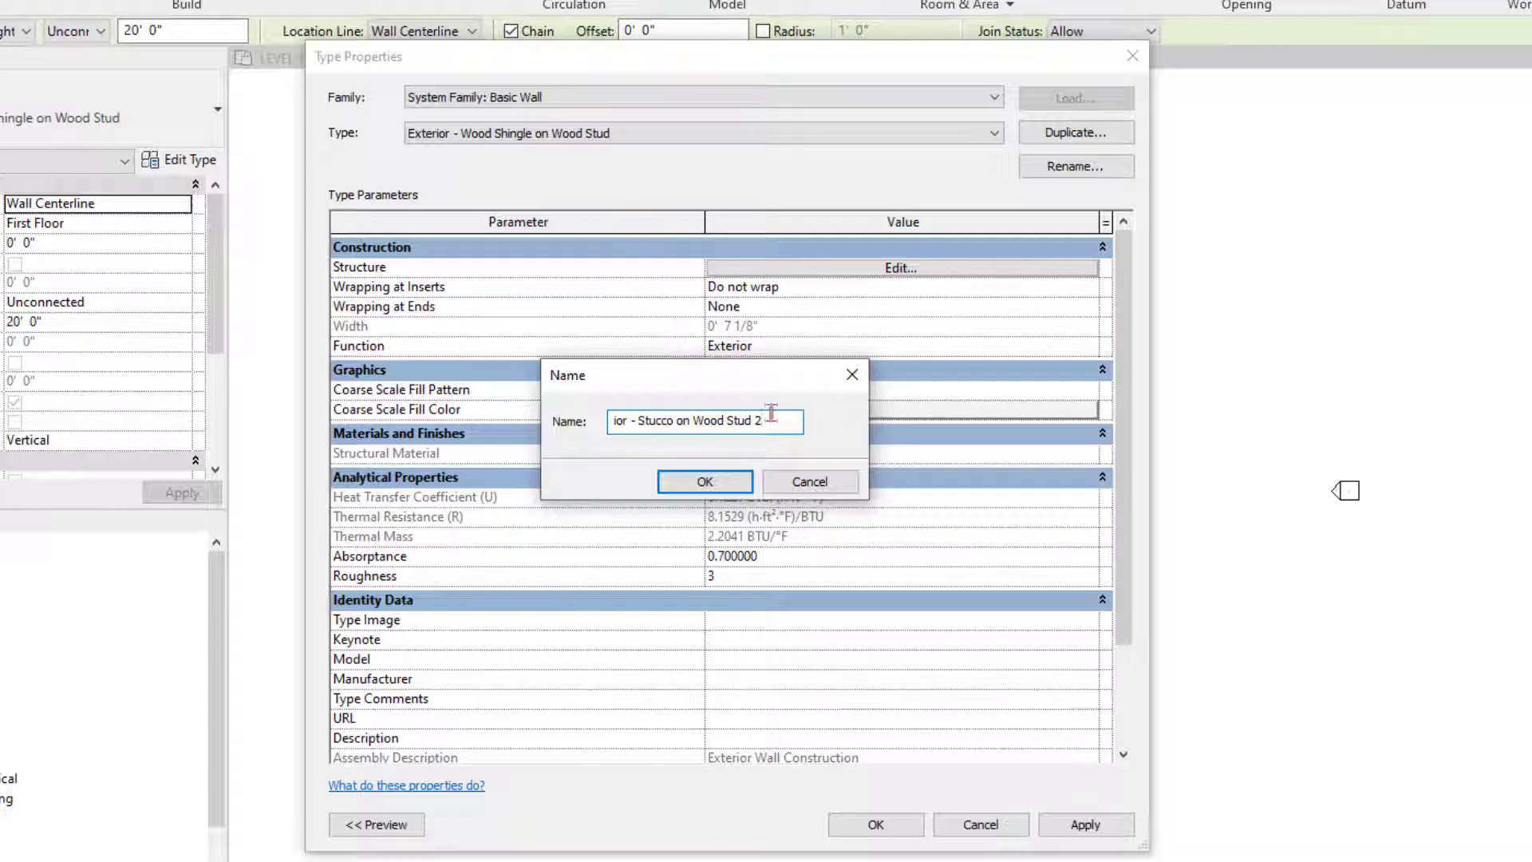
key("BackSpace")
left_click(722, 485)
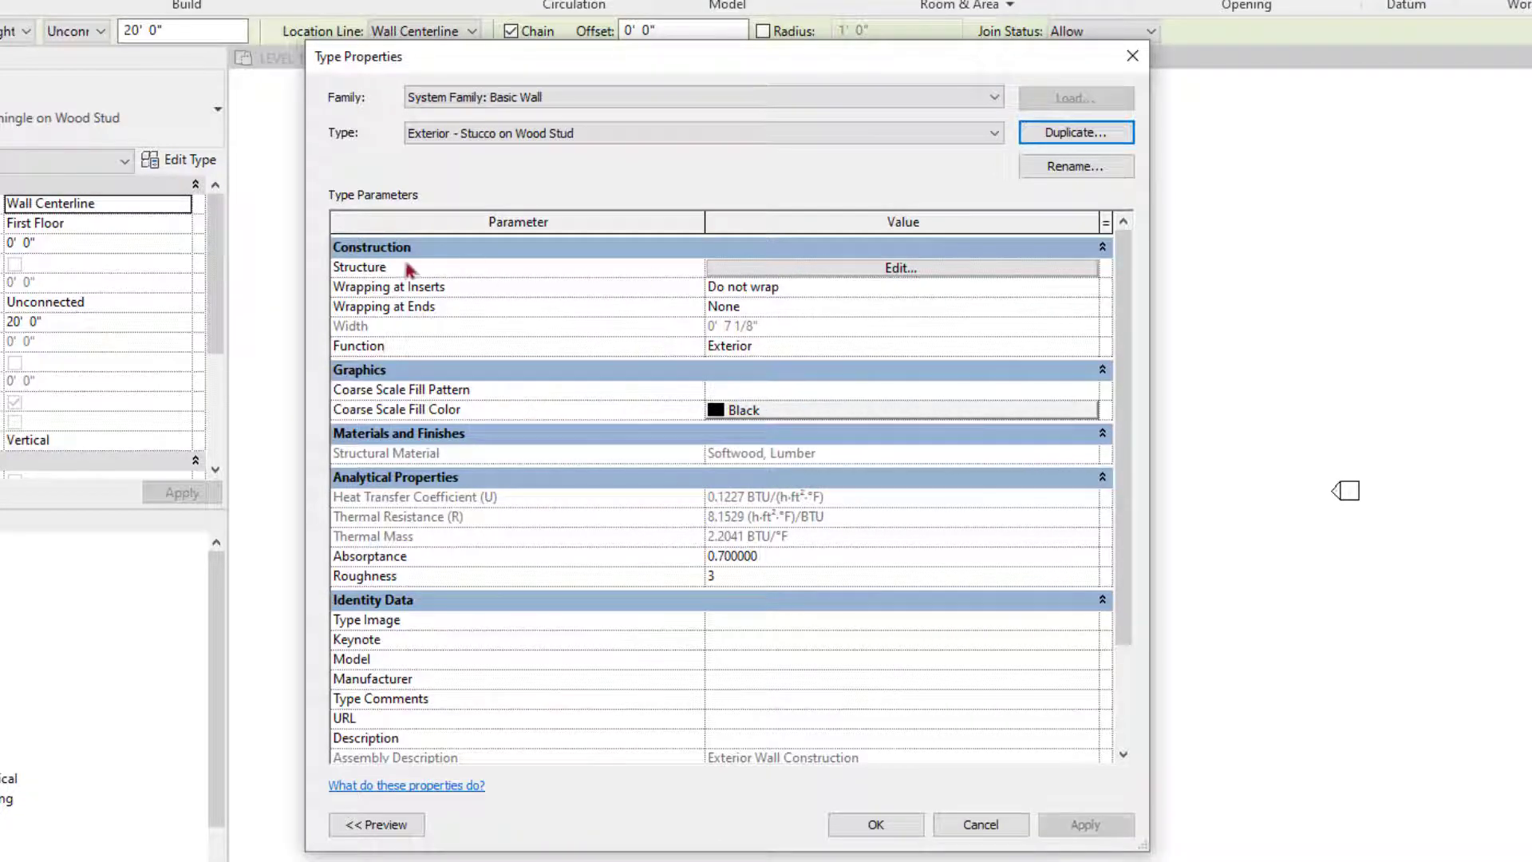
Open the new wall type's structure and delete the Air Infiltration Barrier membrane layer
left_click(742, 269)
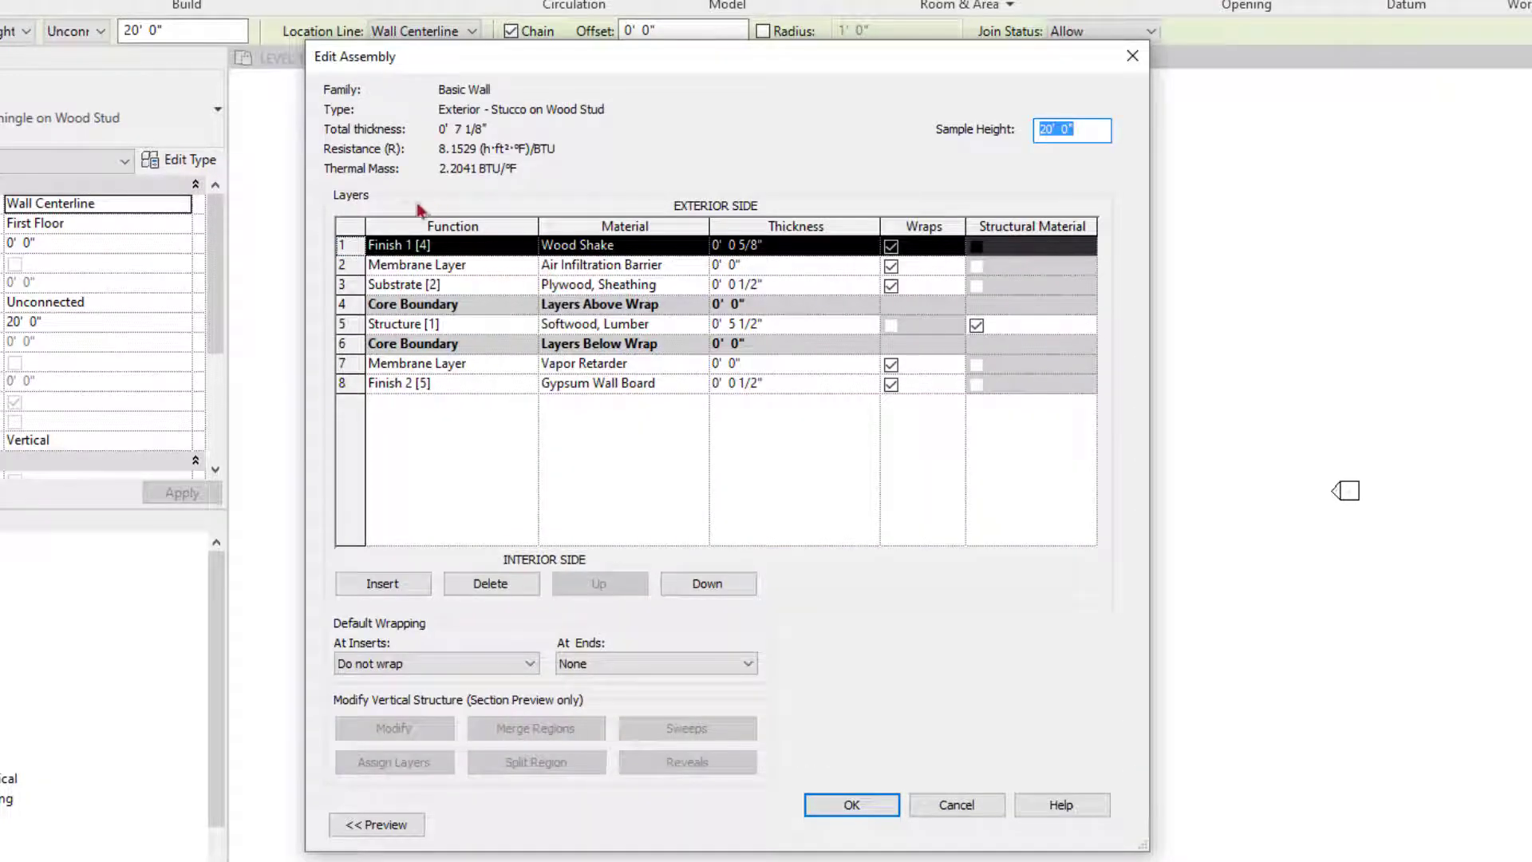
left_click(348, 326)
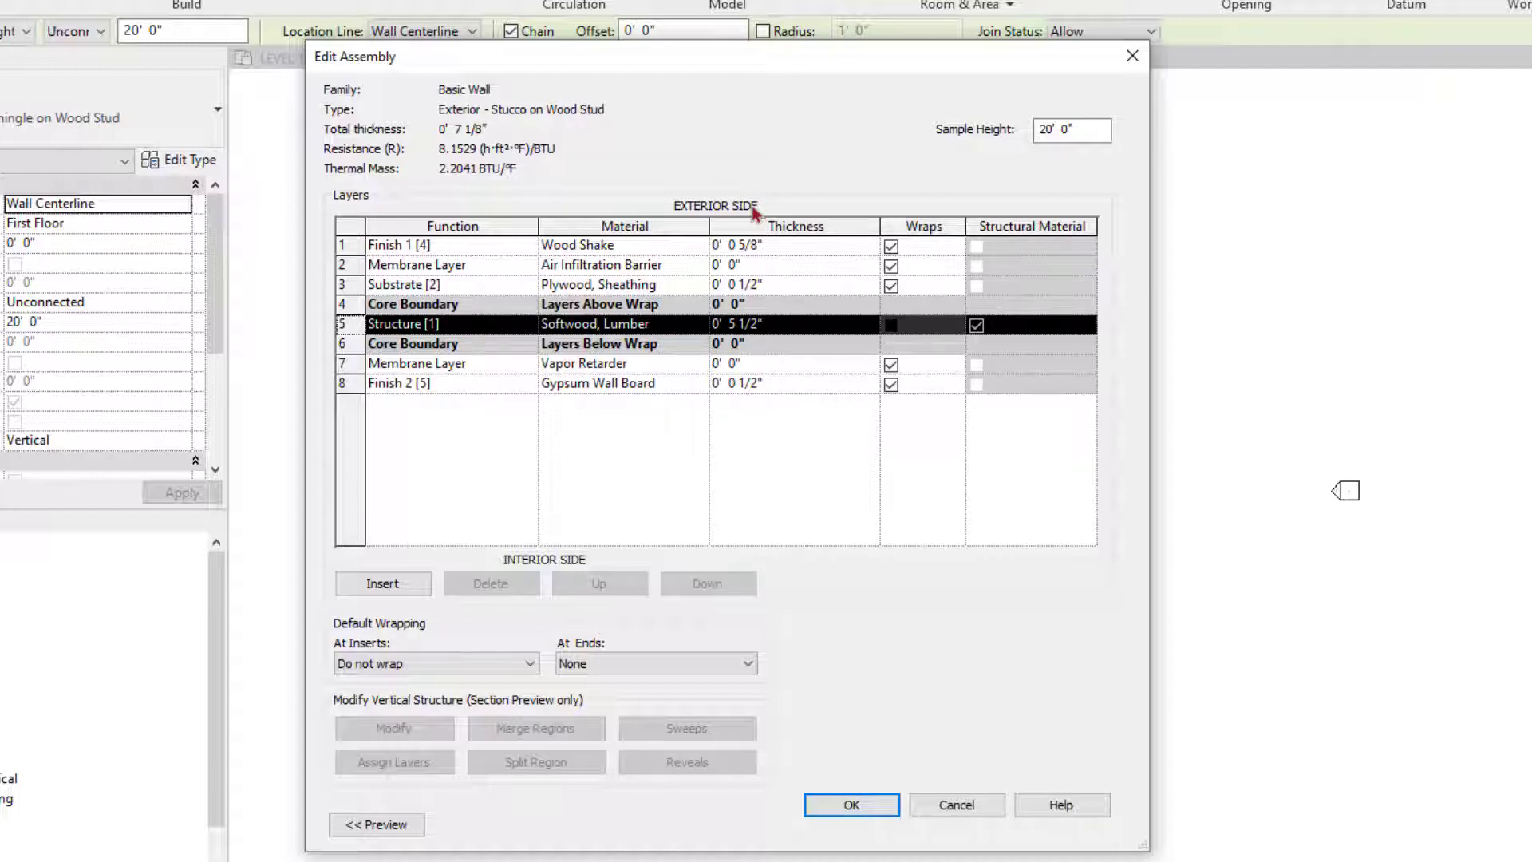
left_click(342, 284)
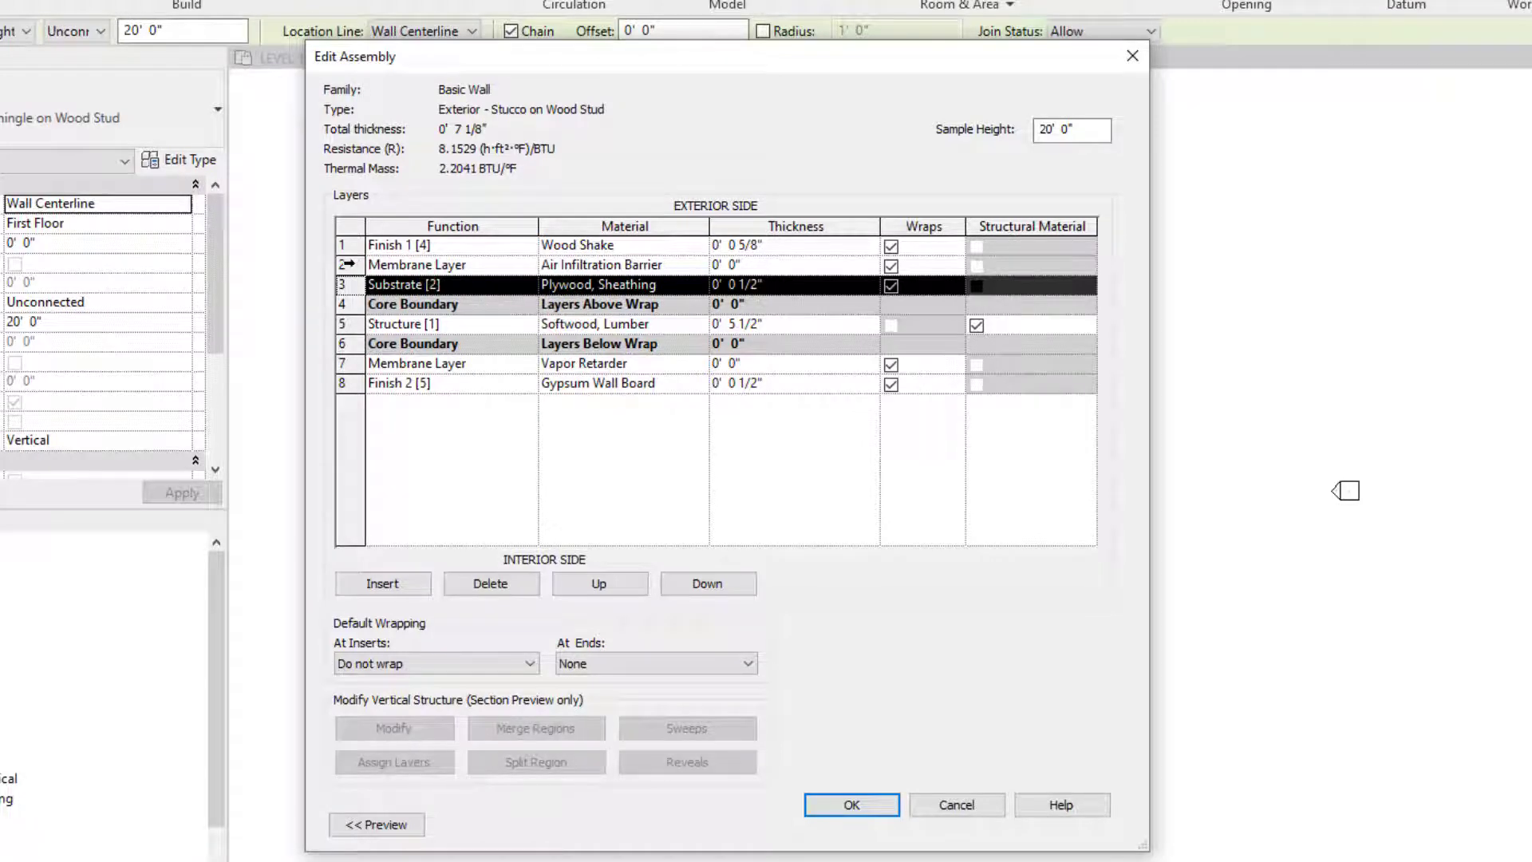
left_click(345, 264)
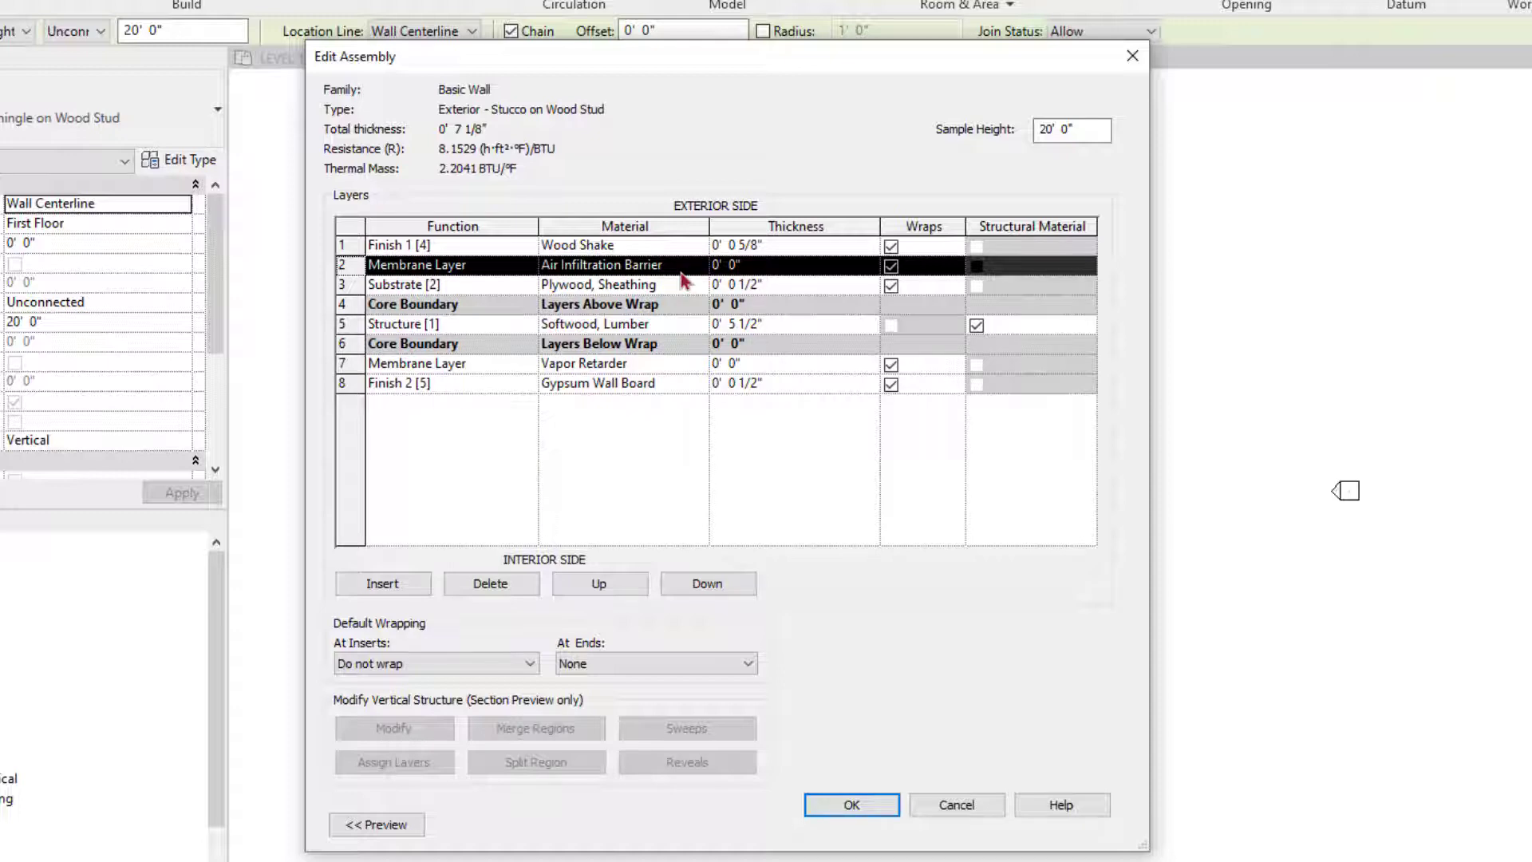
left_click(490, 589)
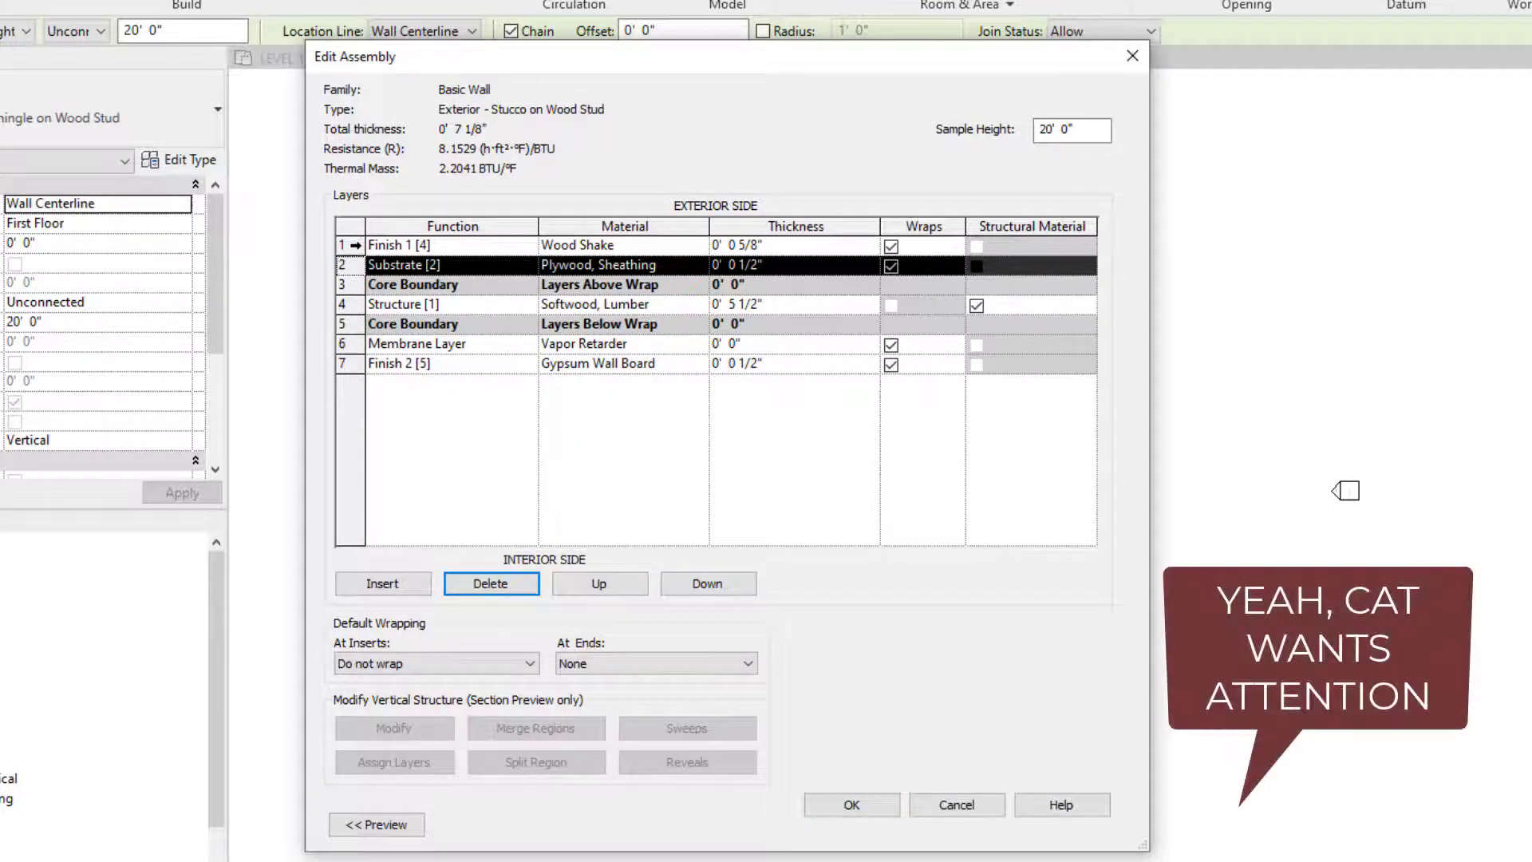
Create a new material named Stucco and assign it to the exterior Finish 1 [4] layer in place of Wood Shake
left_click(638, 247)
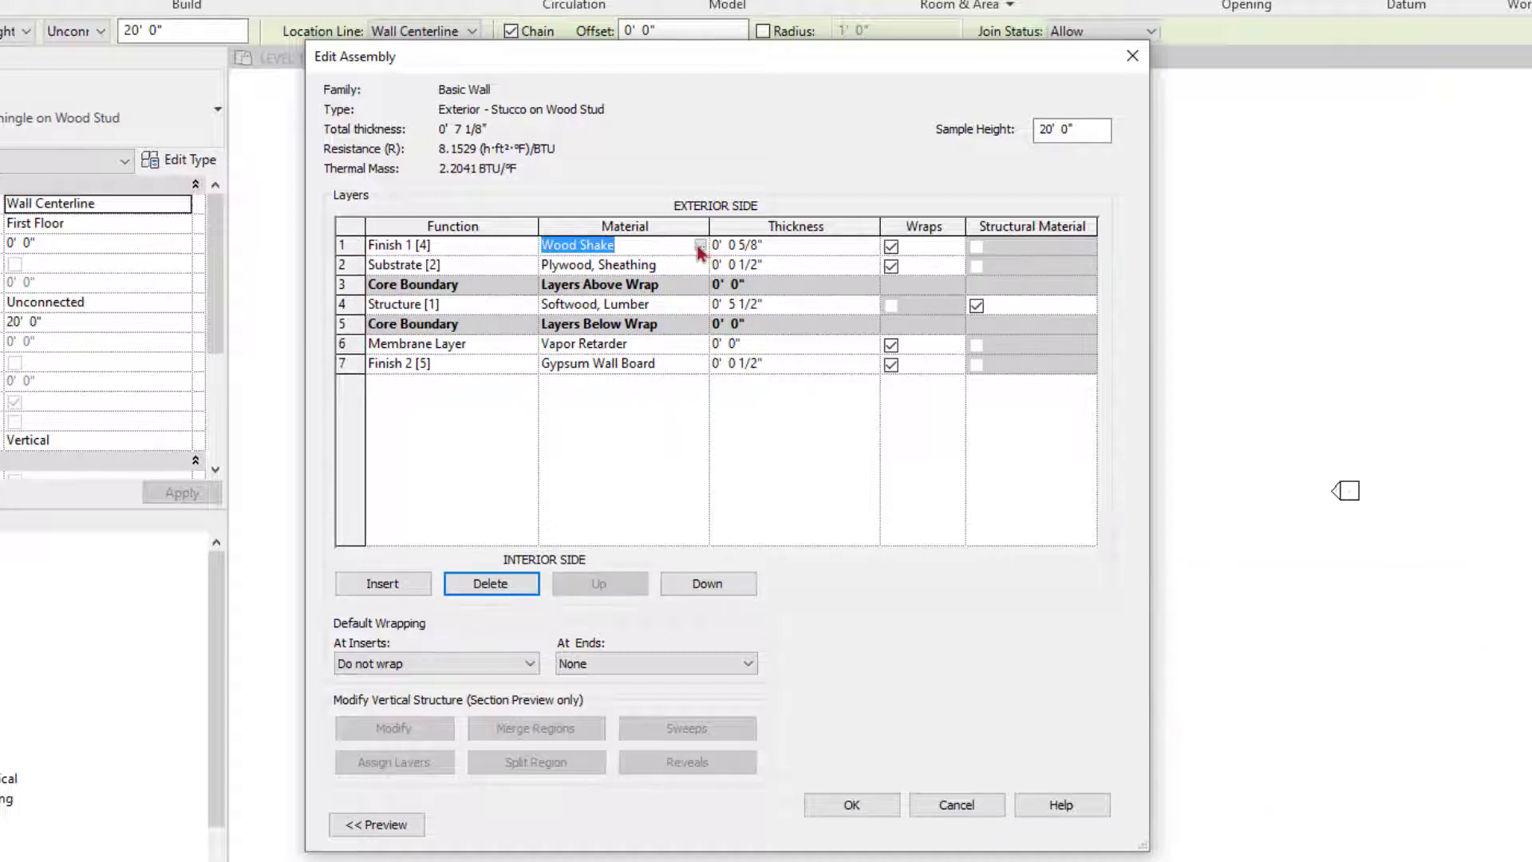
left_click(698, 247)
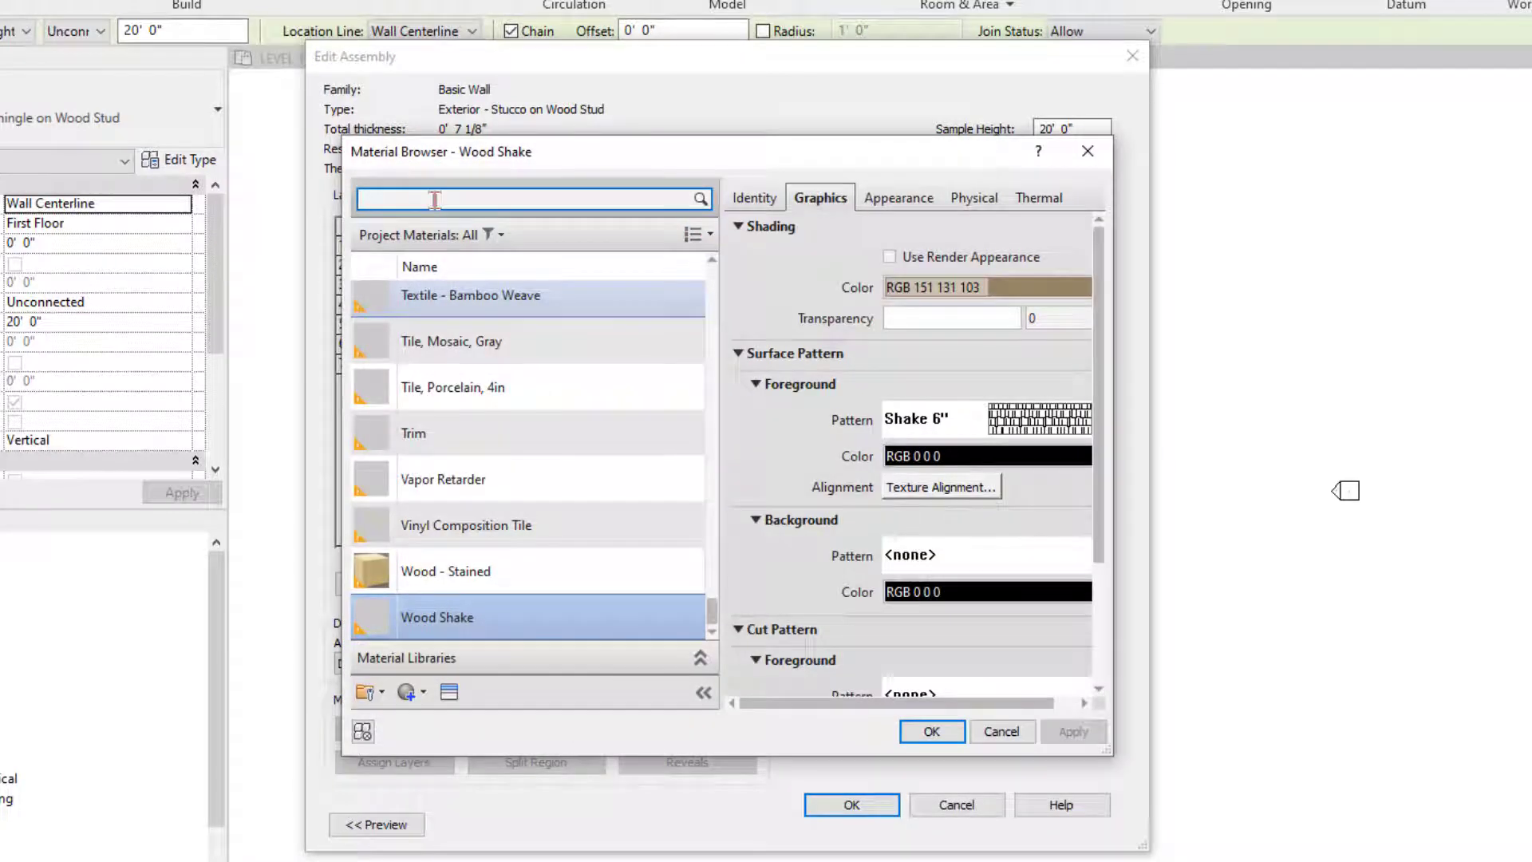
left_click(434, 200)
type("stucco")
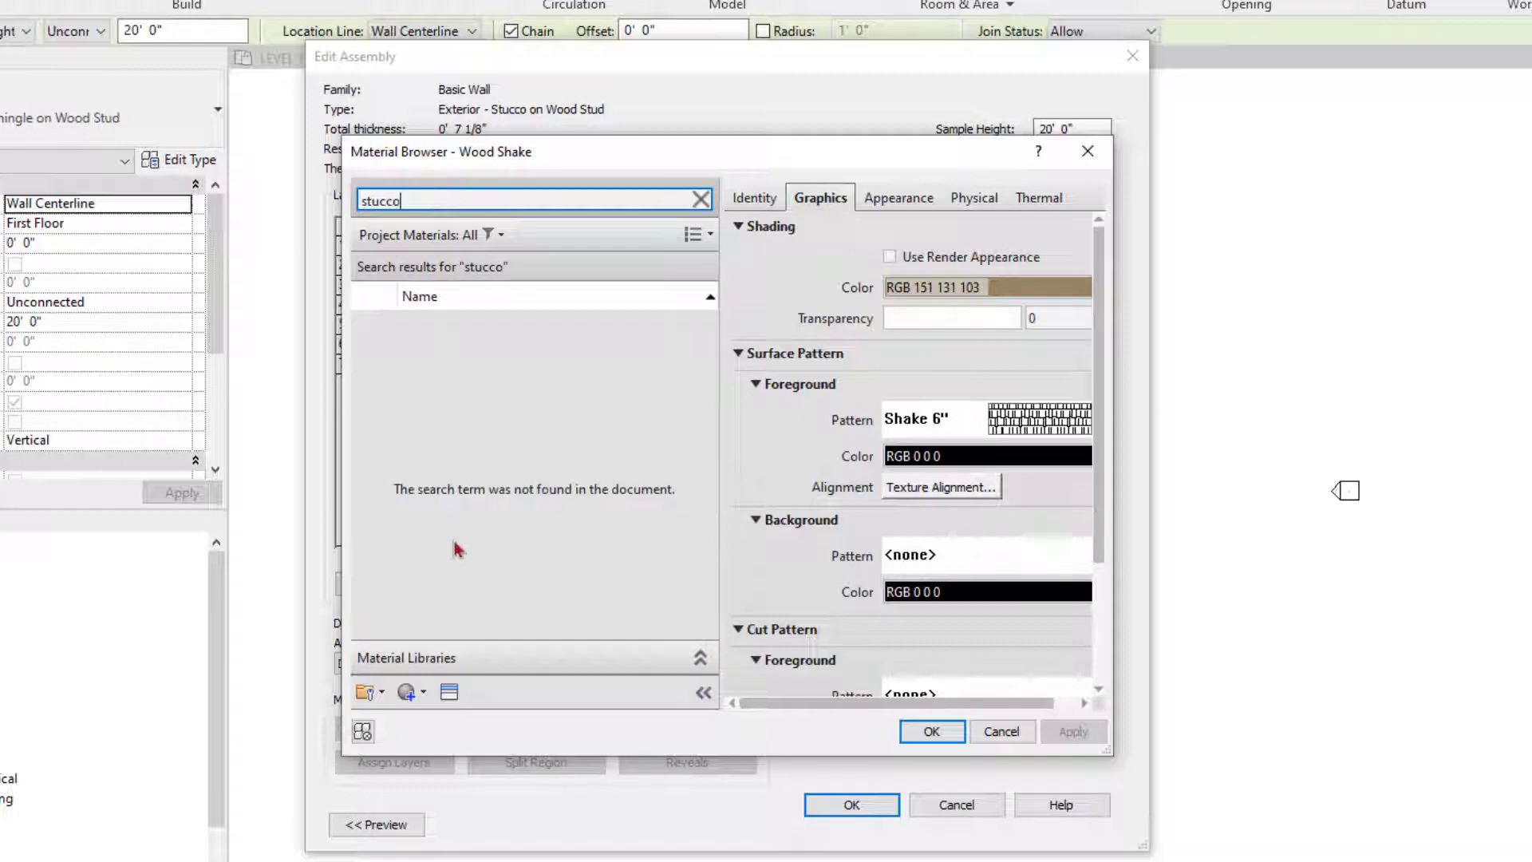
left_click(422, 693)
left_click(441, 721)
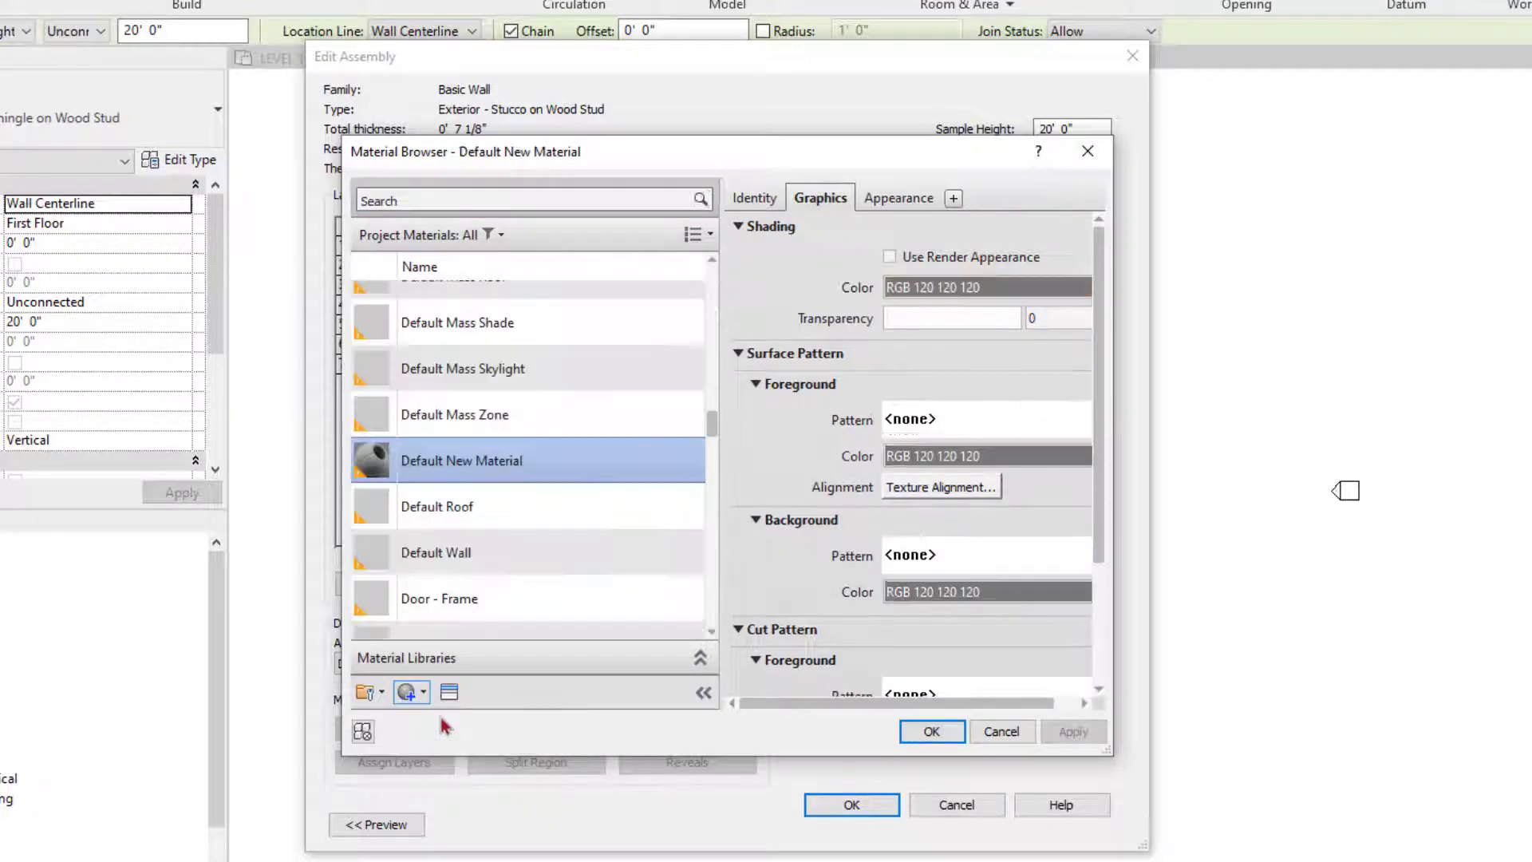
right_click(457, 439)
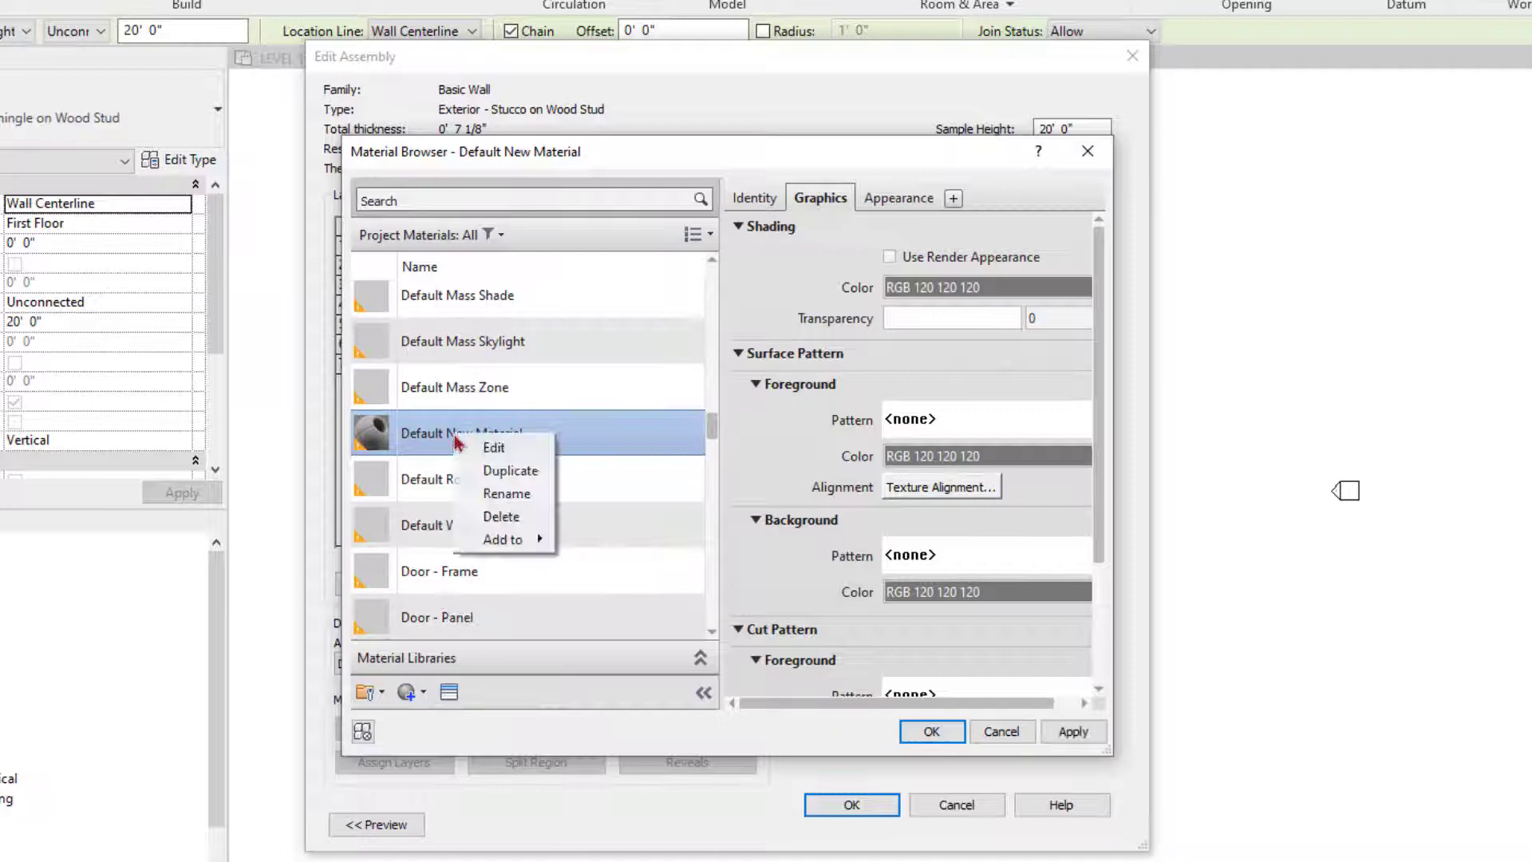
left_click(489, 492)
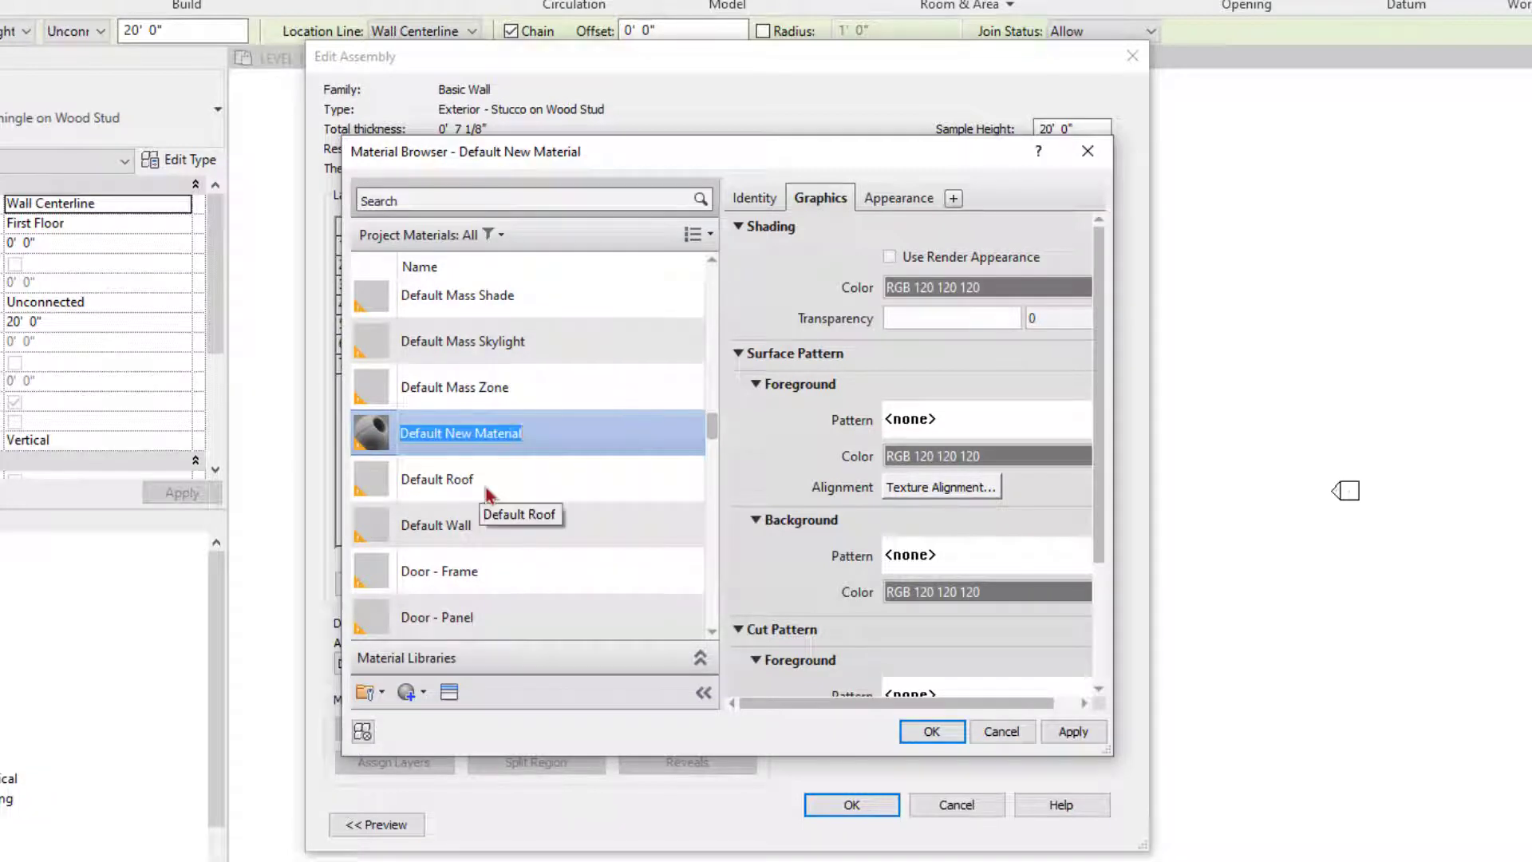
type("Stucco")
key("Return")
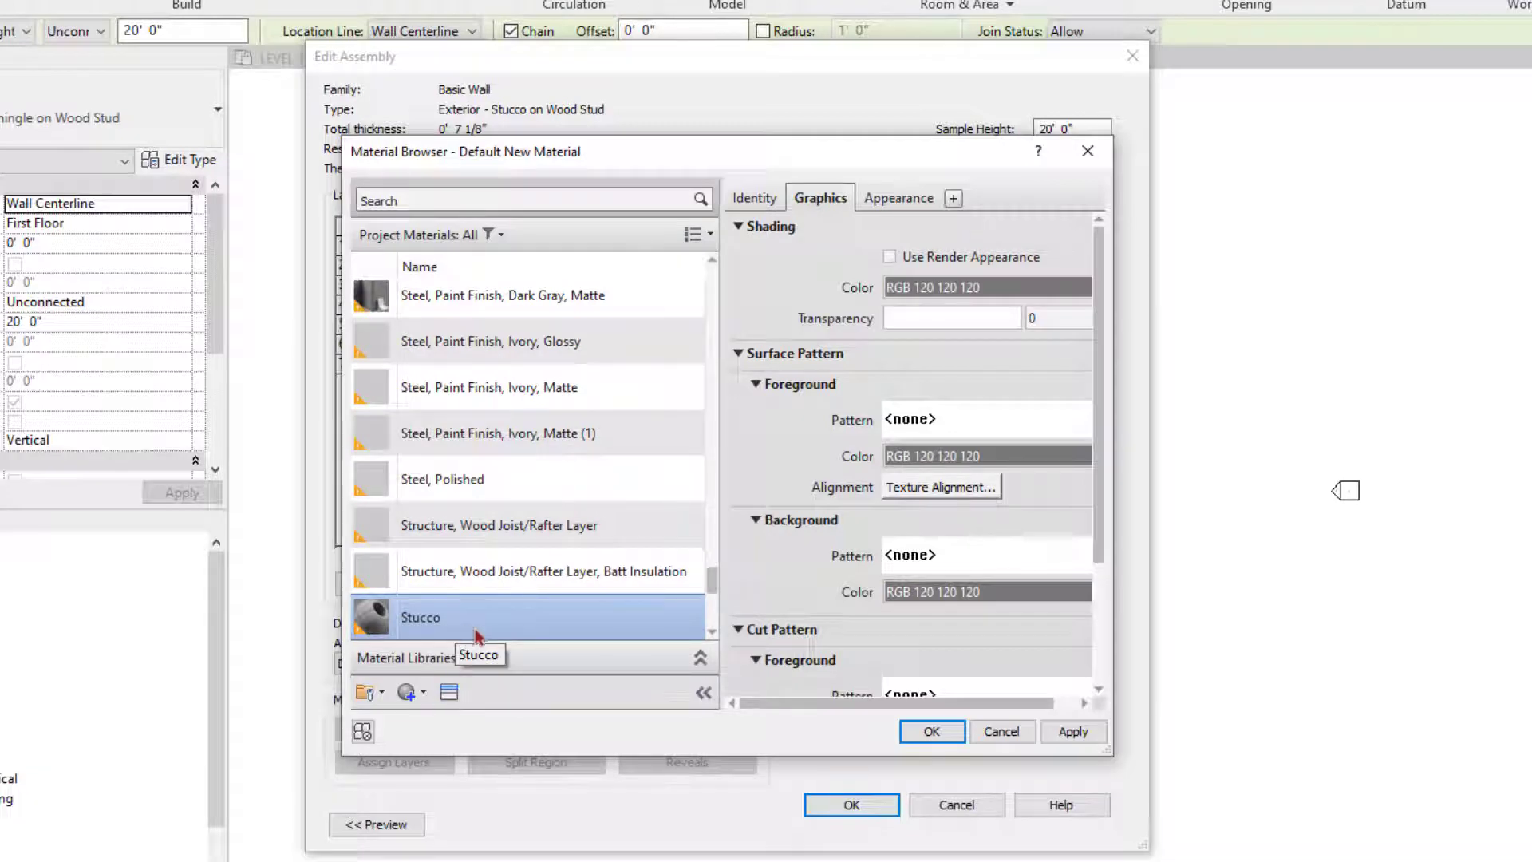
left_click(930, 731)
Set the thickness of the Stucco finish layer to 3/8"
left_click(798, 252)
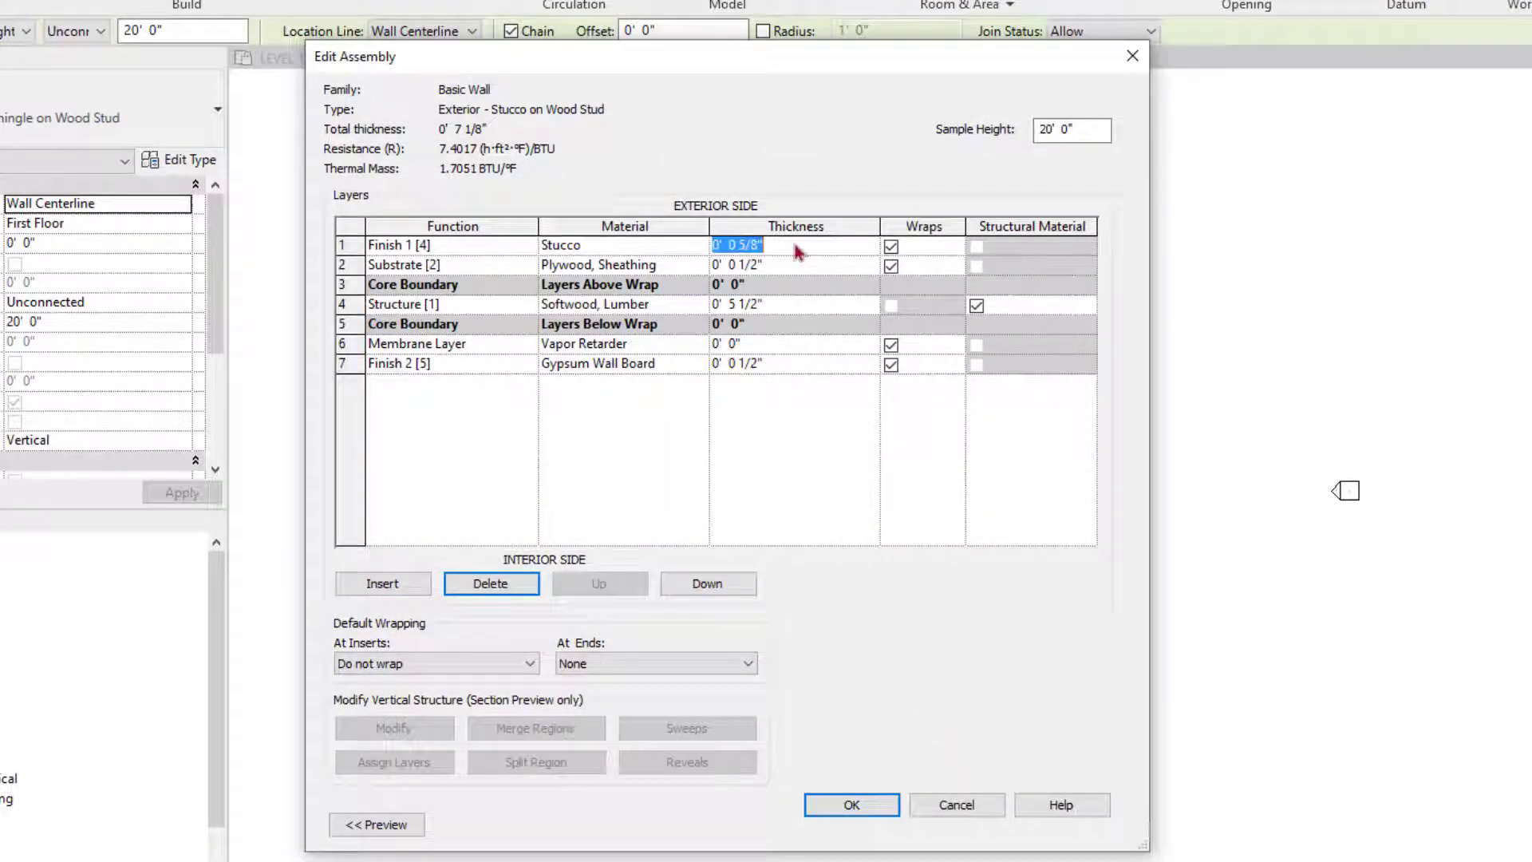
type("3/8")
key("Tab")
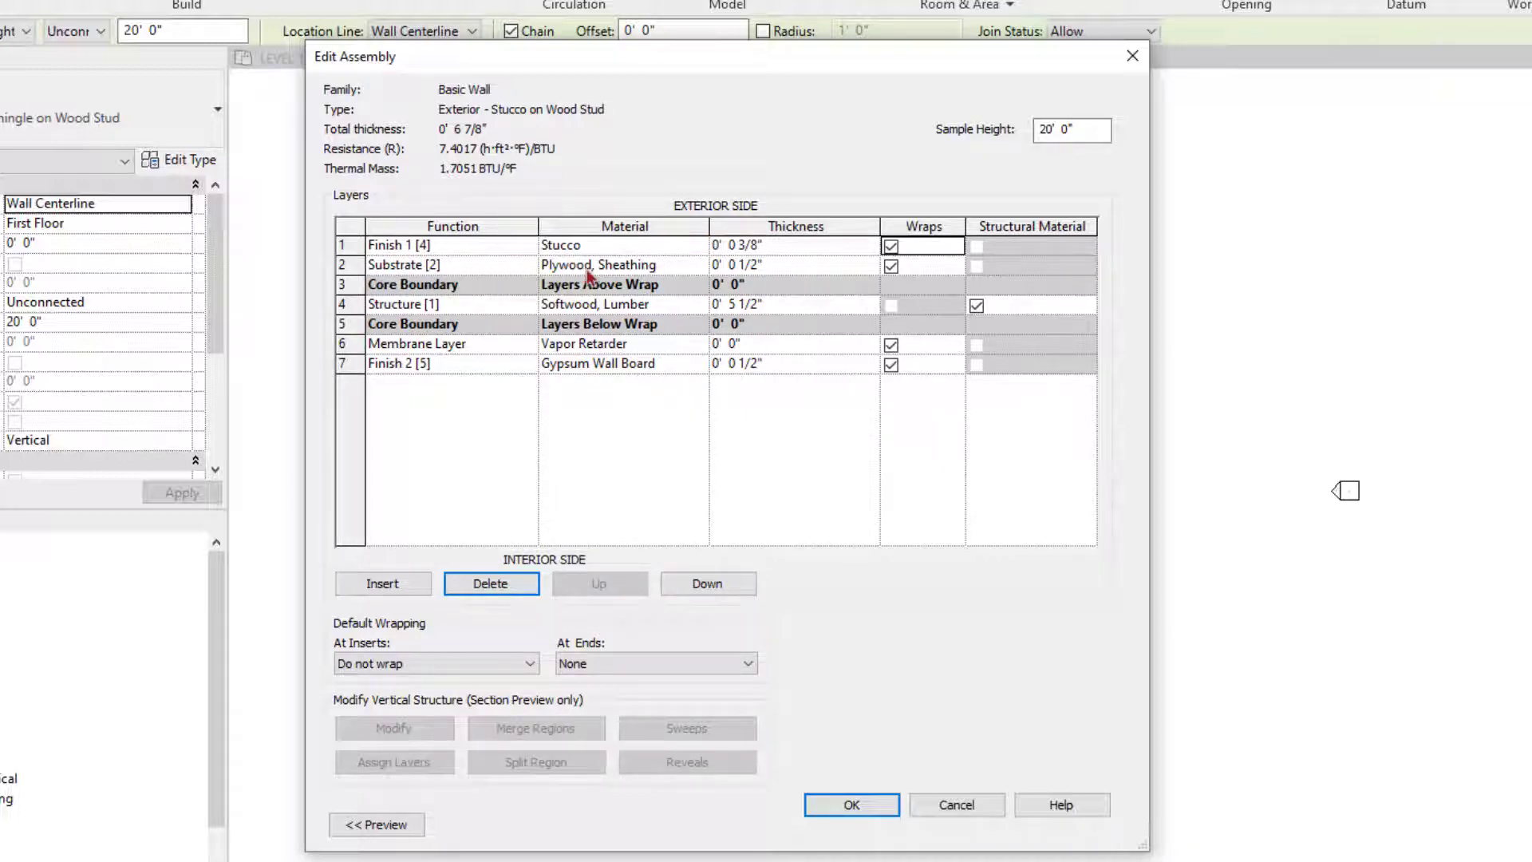
Insert a layer between the Stucco finish and the plywood substrate with the function Thermal/Air Layer [3]
left_click(379, 586)
left_click(707, 583)
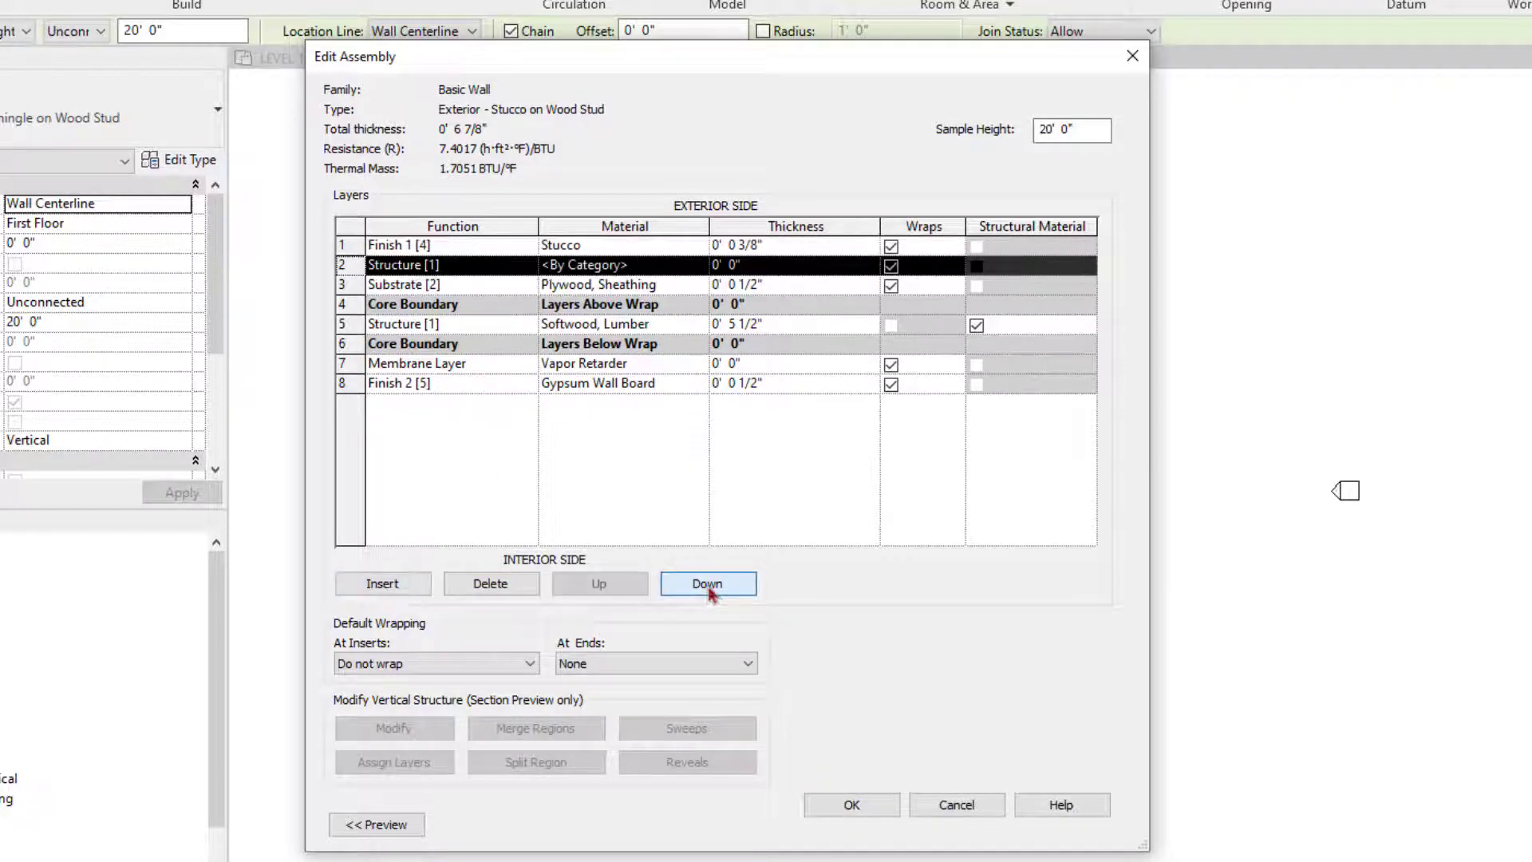
left_click(495, 266)
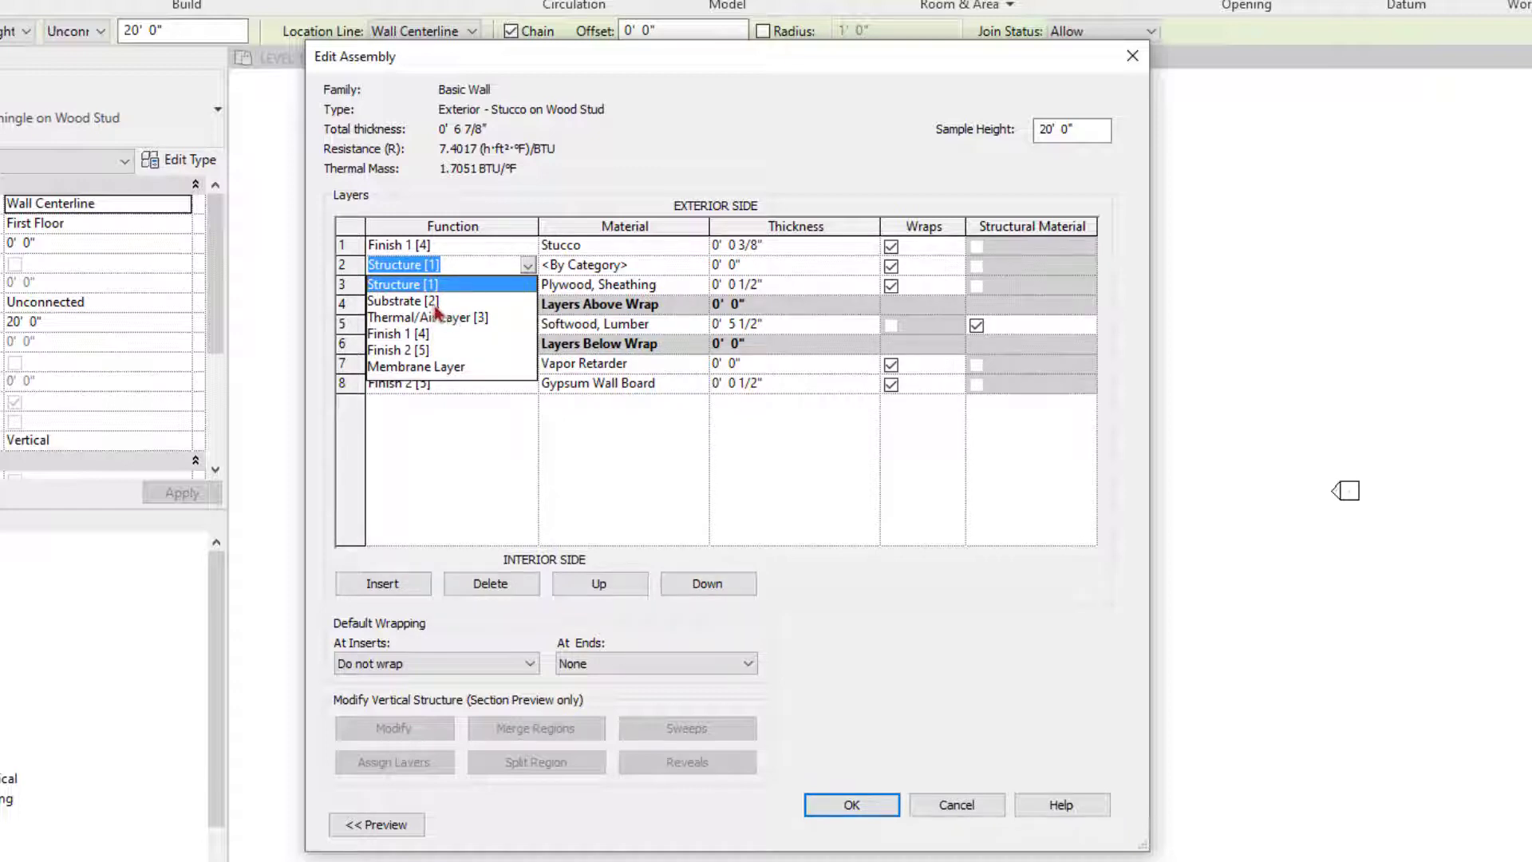
left_click(451, 318)
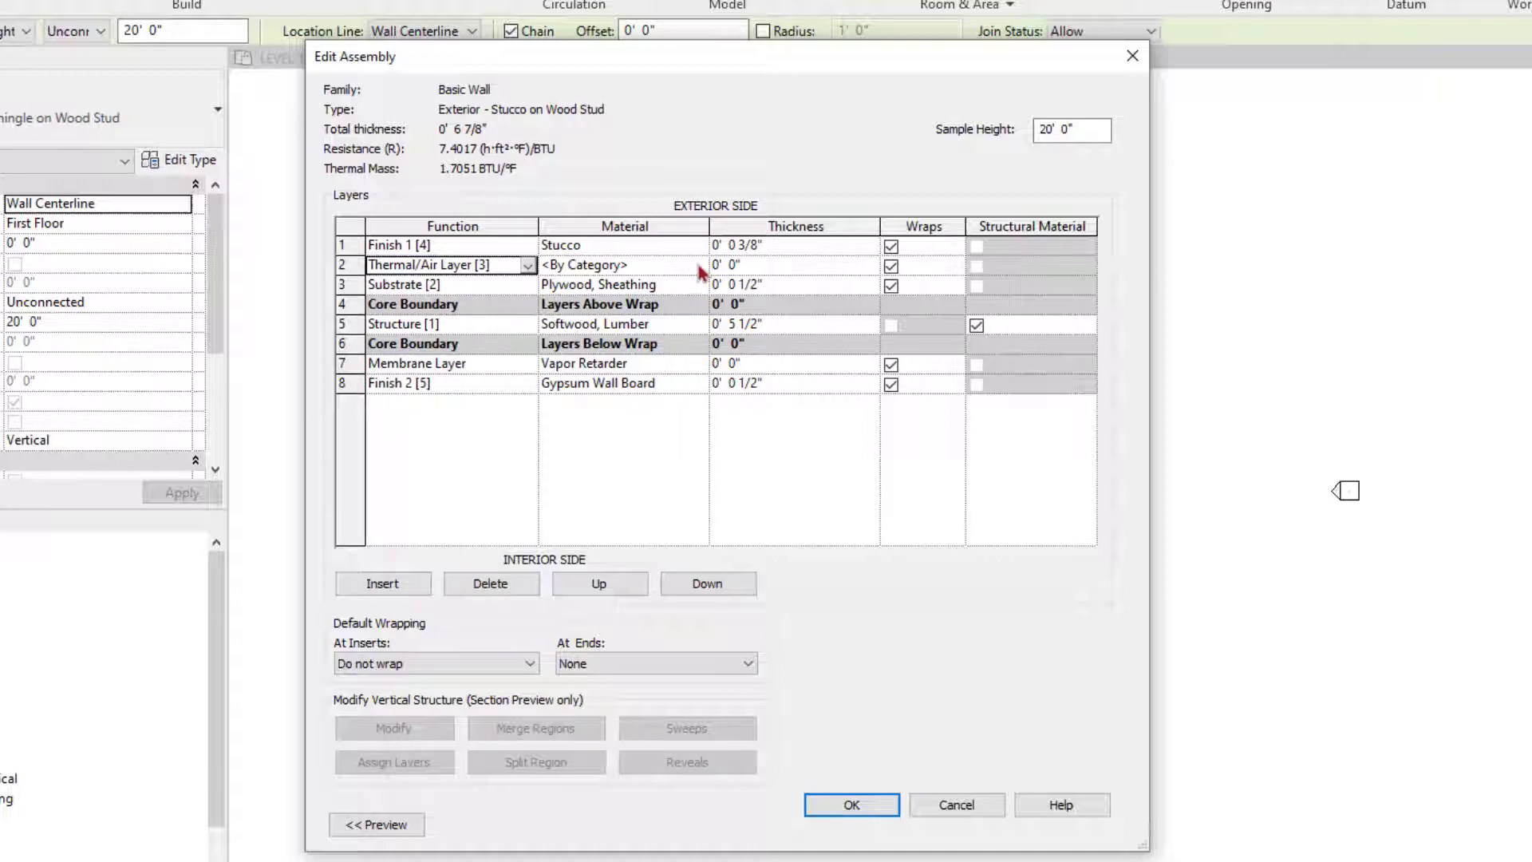
Create a new material named Insulation and assign it to the Thermal/Air Layer [3] in place of By Category
left_click(698, 266)
left_click(698, 265)
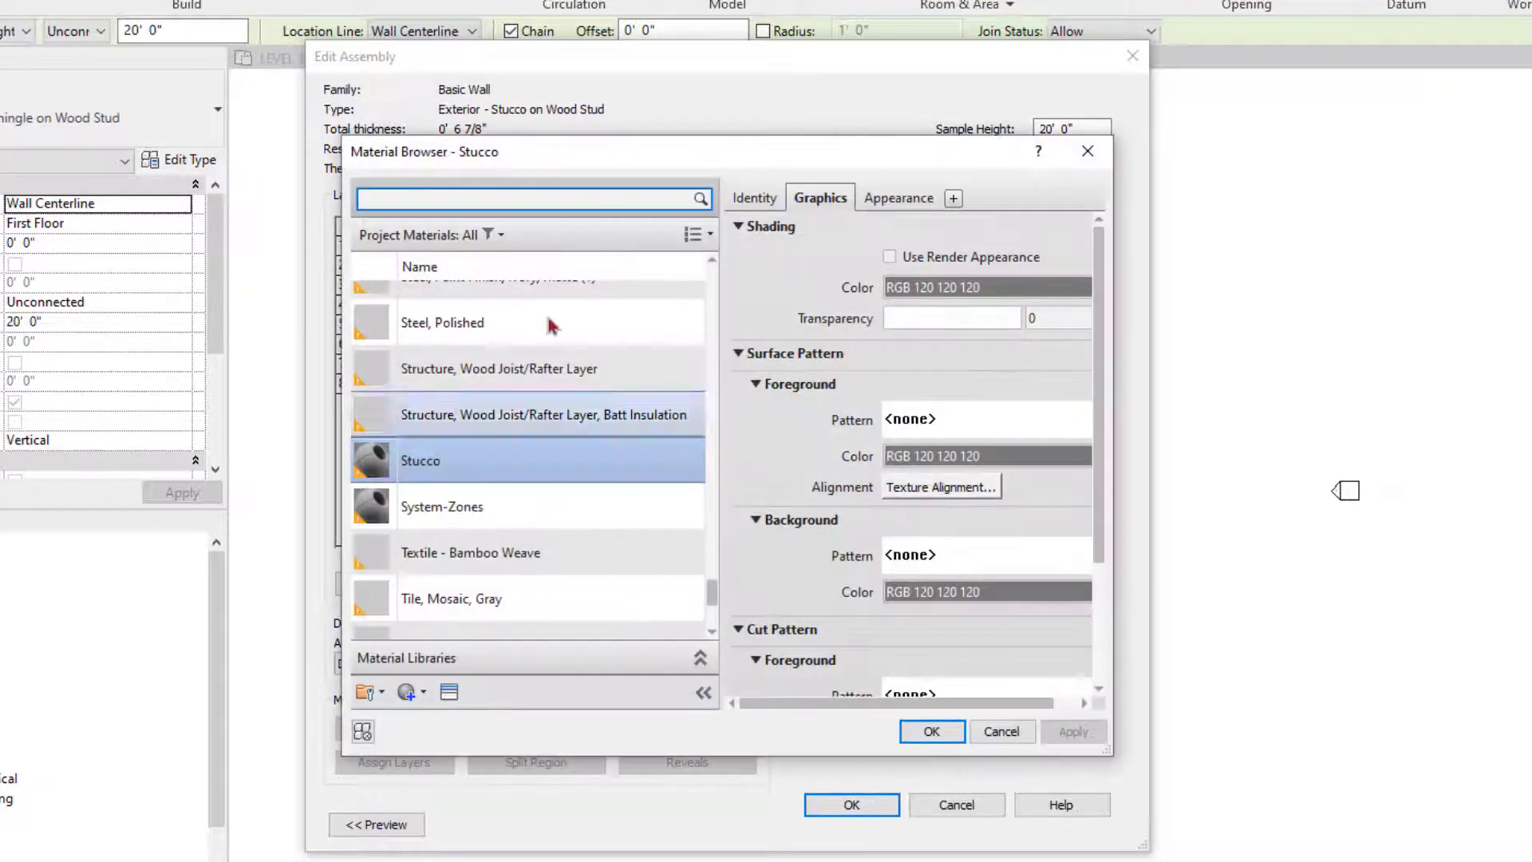
left_click(485, 195)
type("insulation")
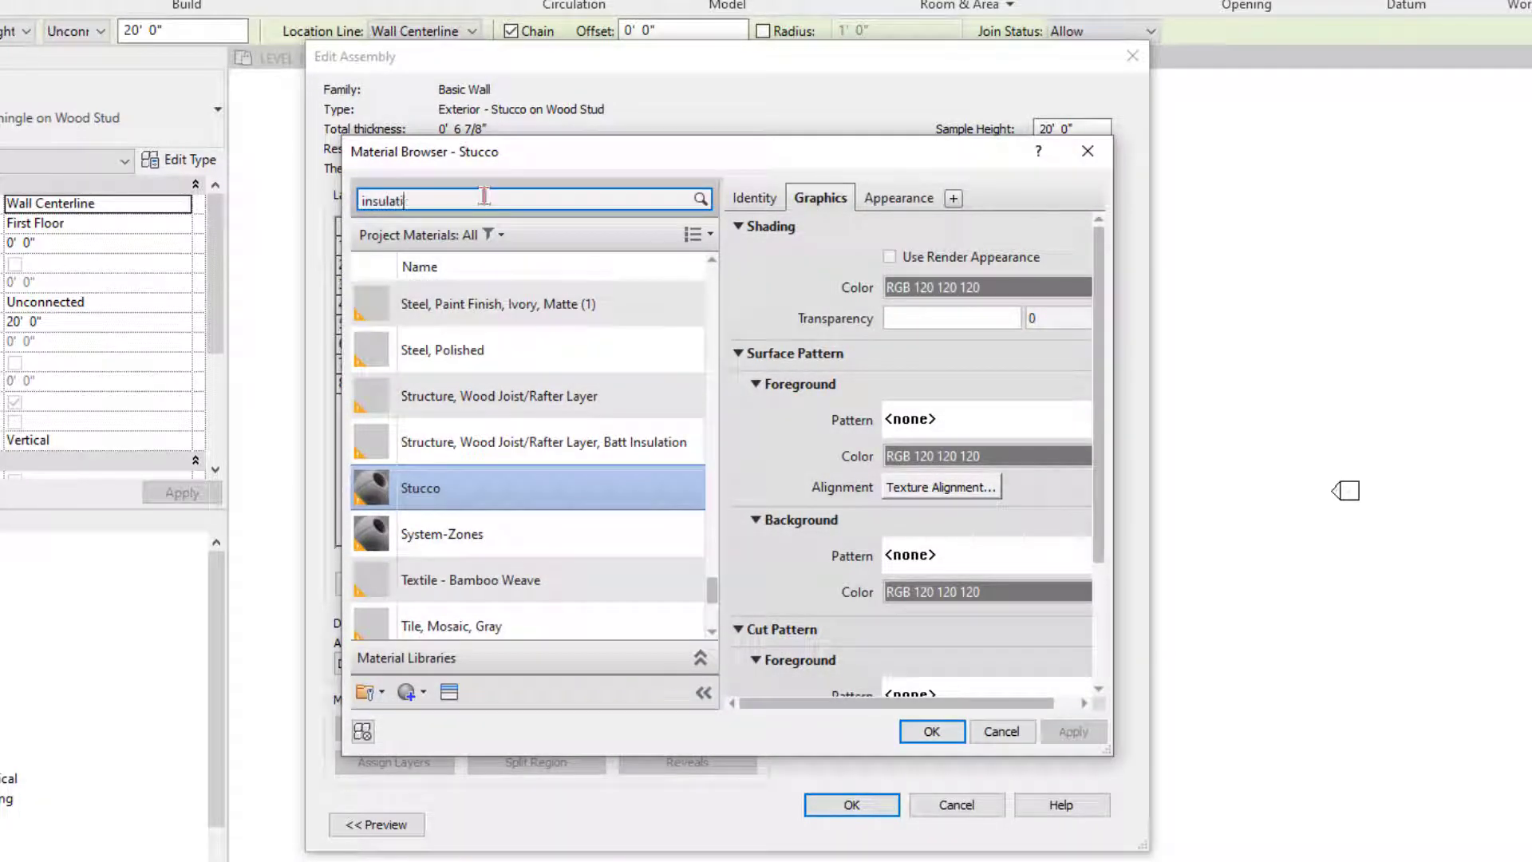
left_click(407, 692)
left_click(449, 717)
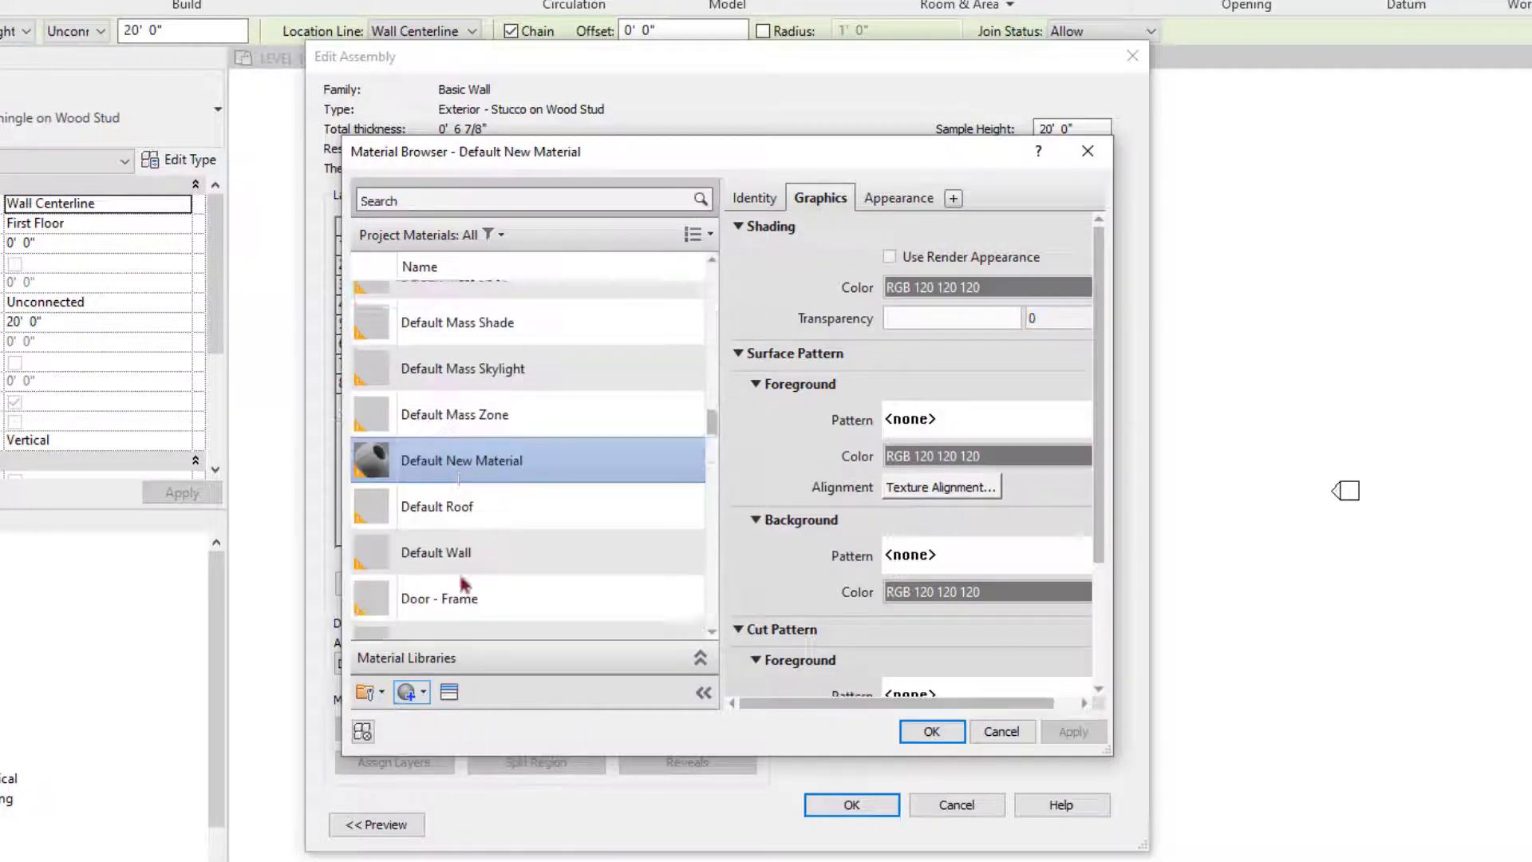
right_click(458, 447)
left_click(512, 505)
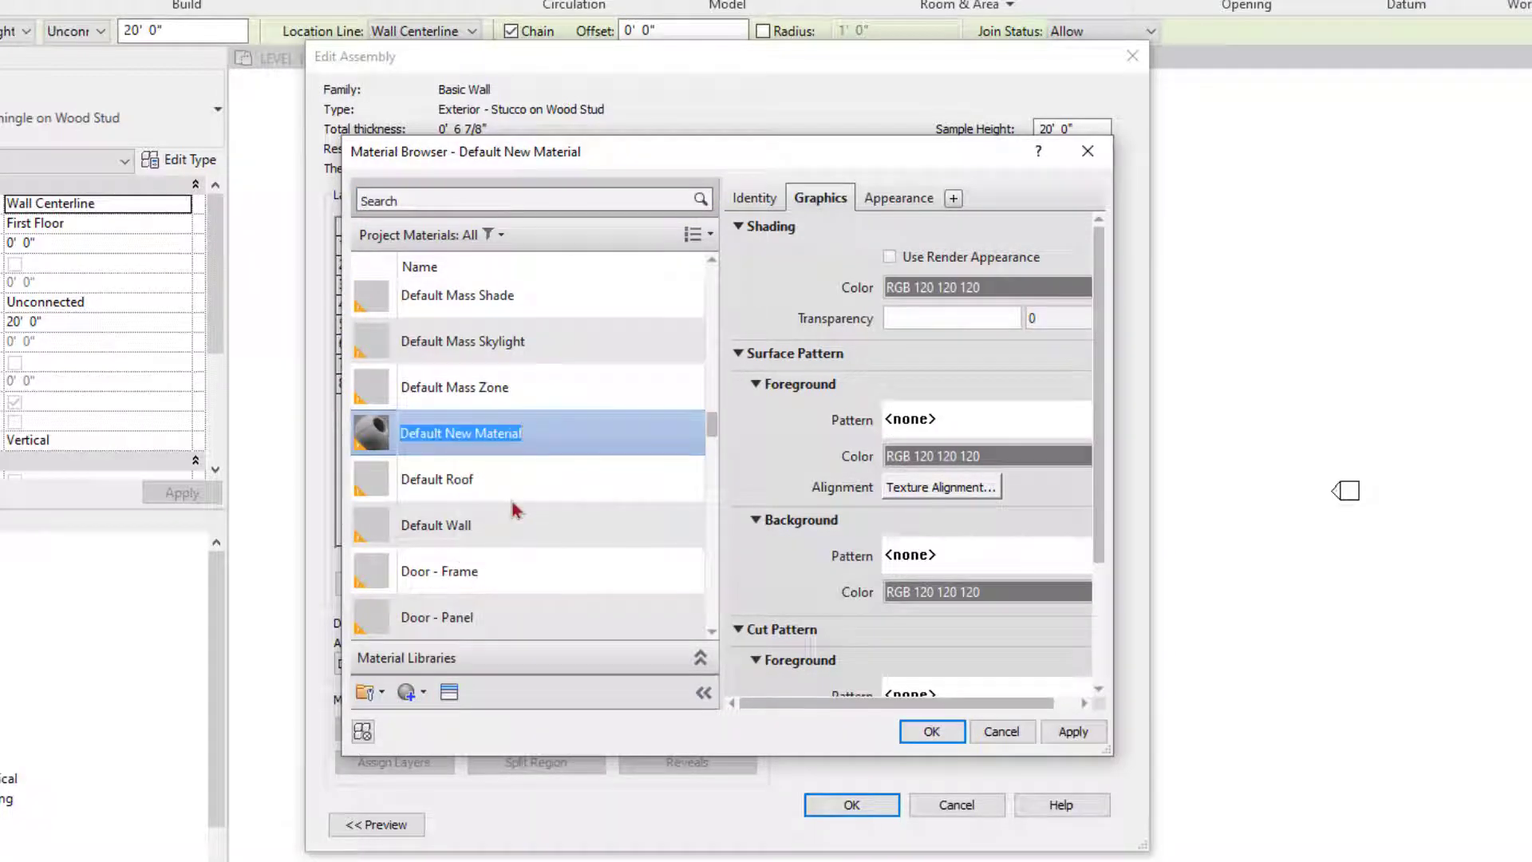
type("Insulation")
key("Return")
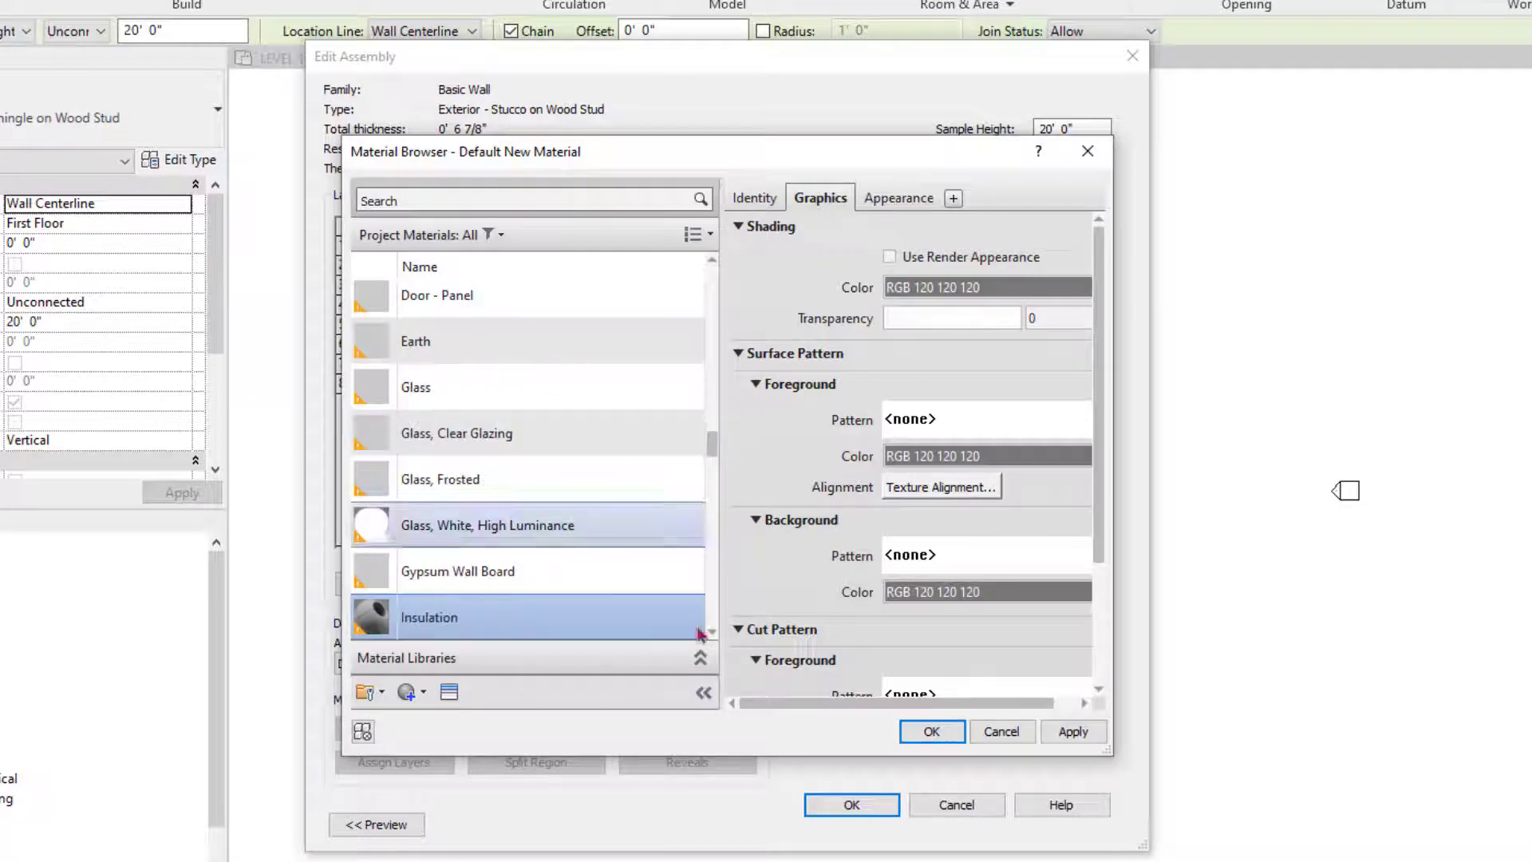
left_click(929, 731)
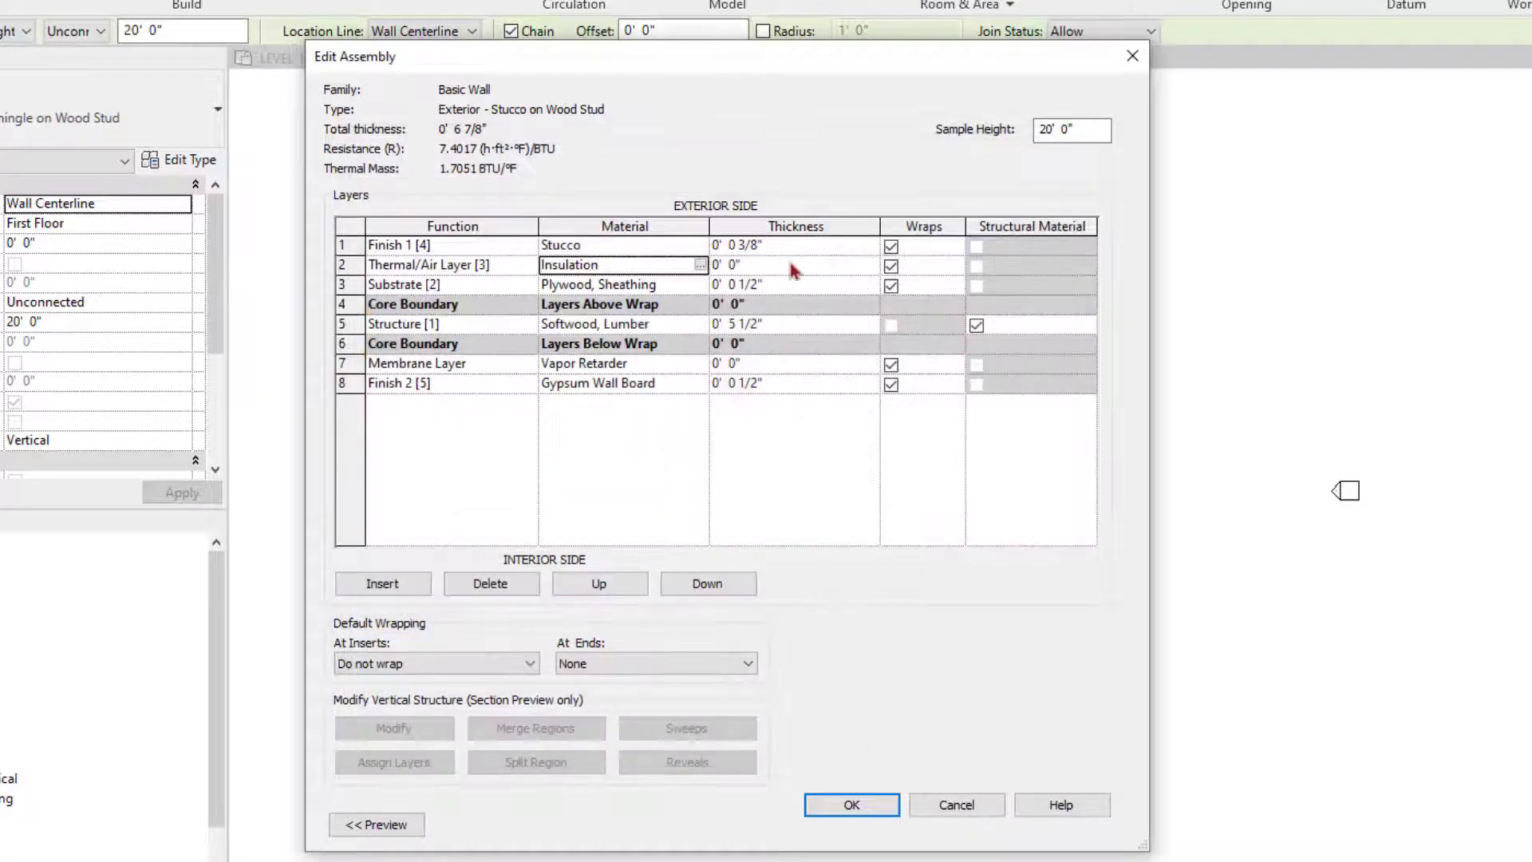
Set the Insulation layer's thickness to 1" and delete the Vapor Retarder membrane layer
left_click(790, 264)
type("1\"")
key("Tab")
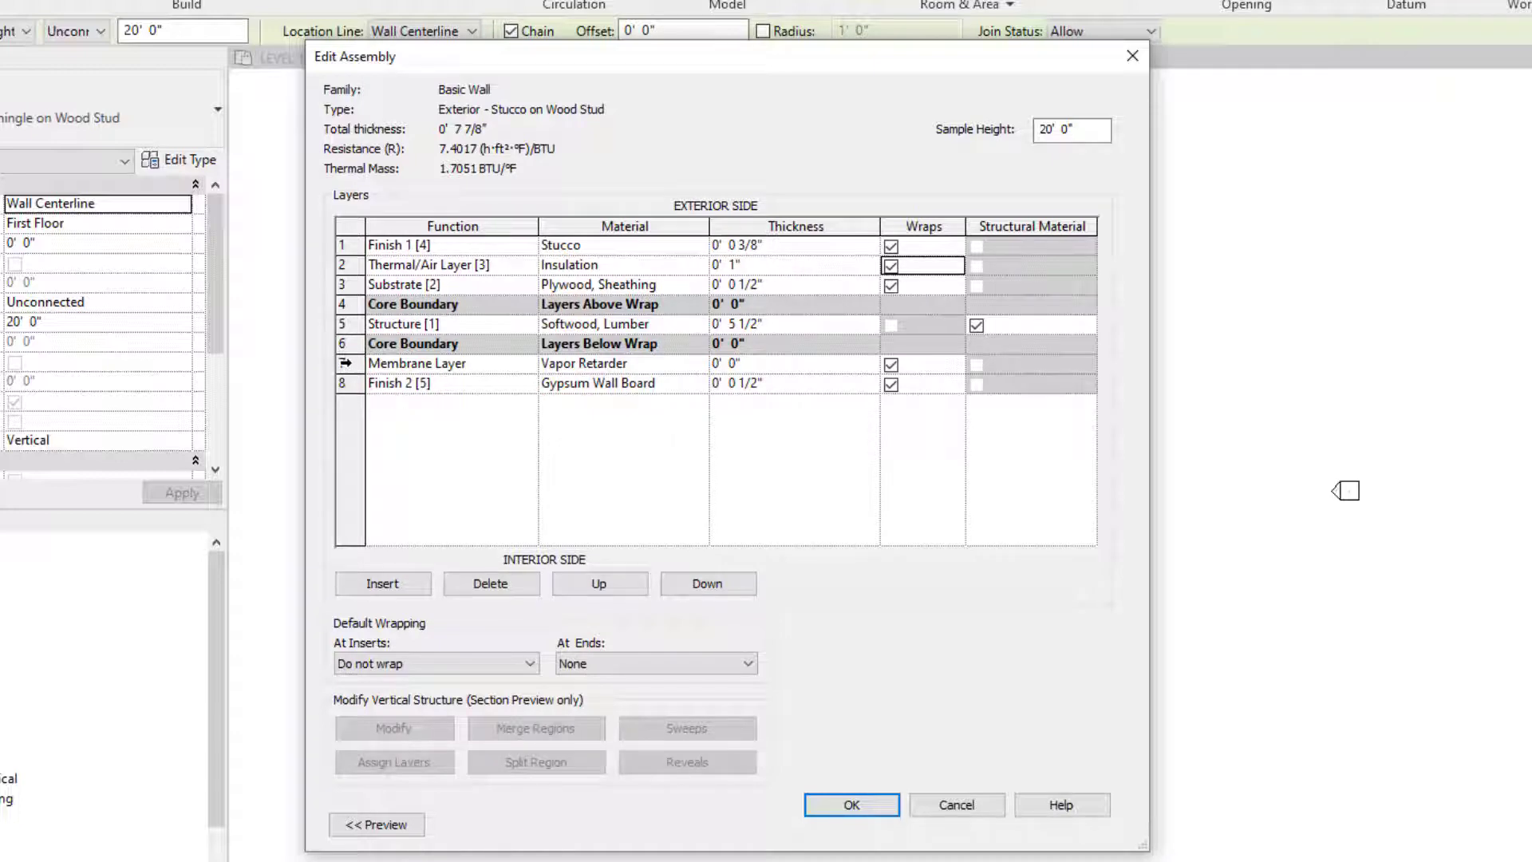
left_click(346, 363)
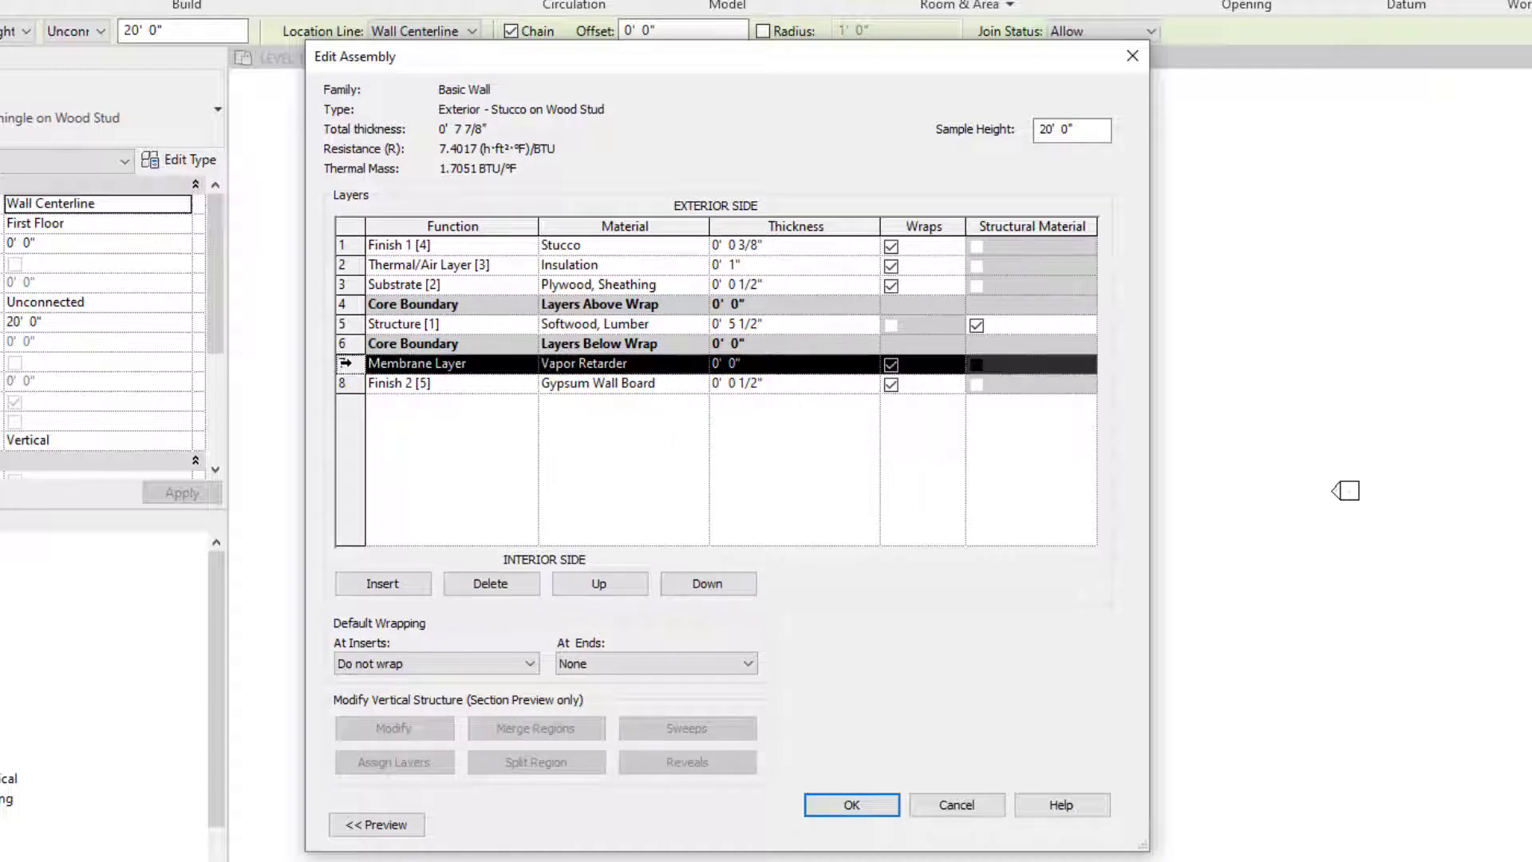
left_click(491, 584)
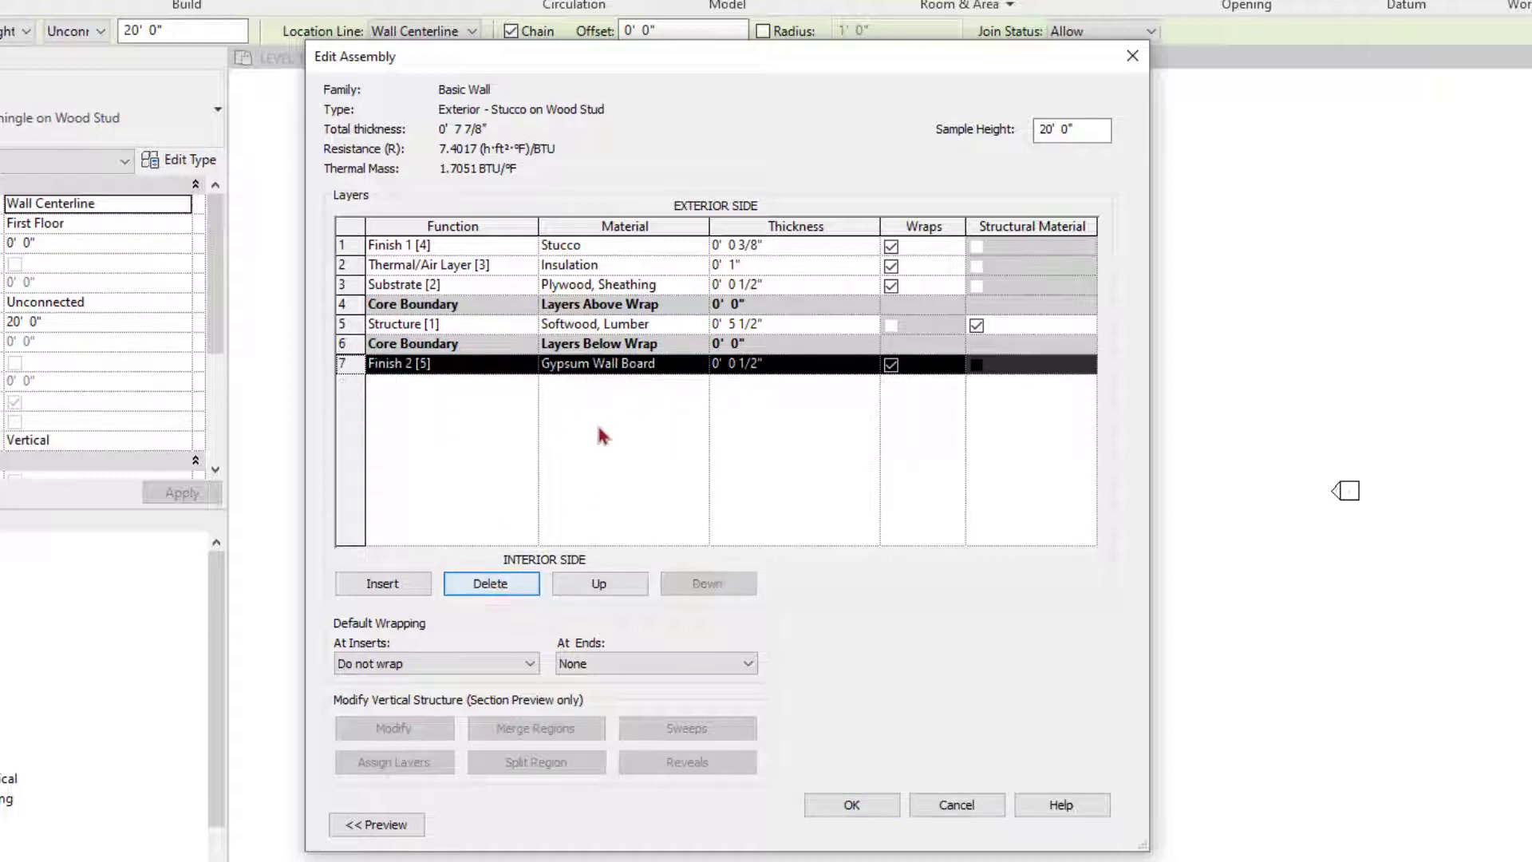
Set the Gypsum Wall Board finish layer's thickness to 5/8" and accept the wall assembly and type properties
left_click(801, 369)
type("5/8\"")
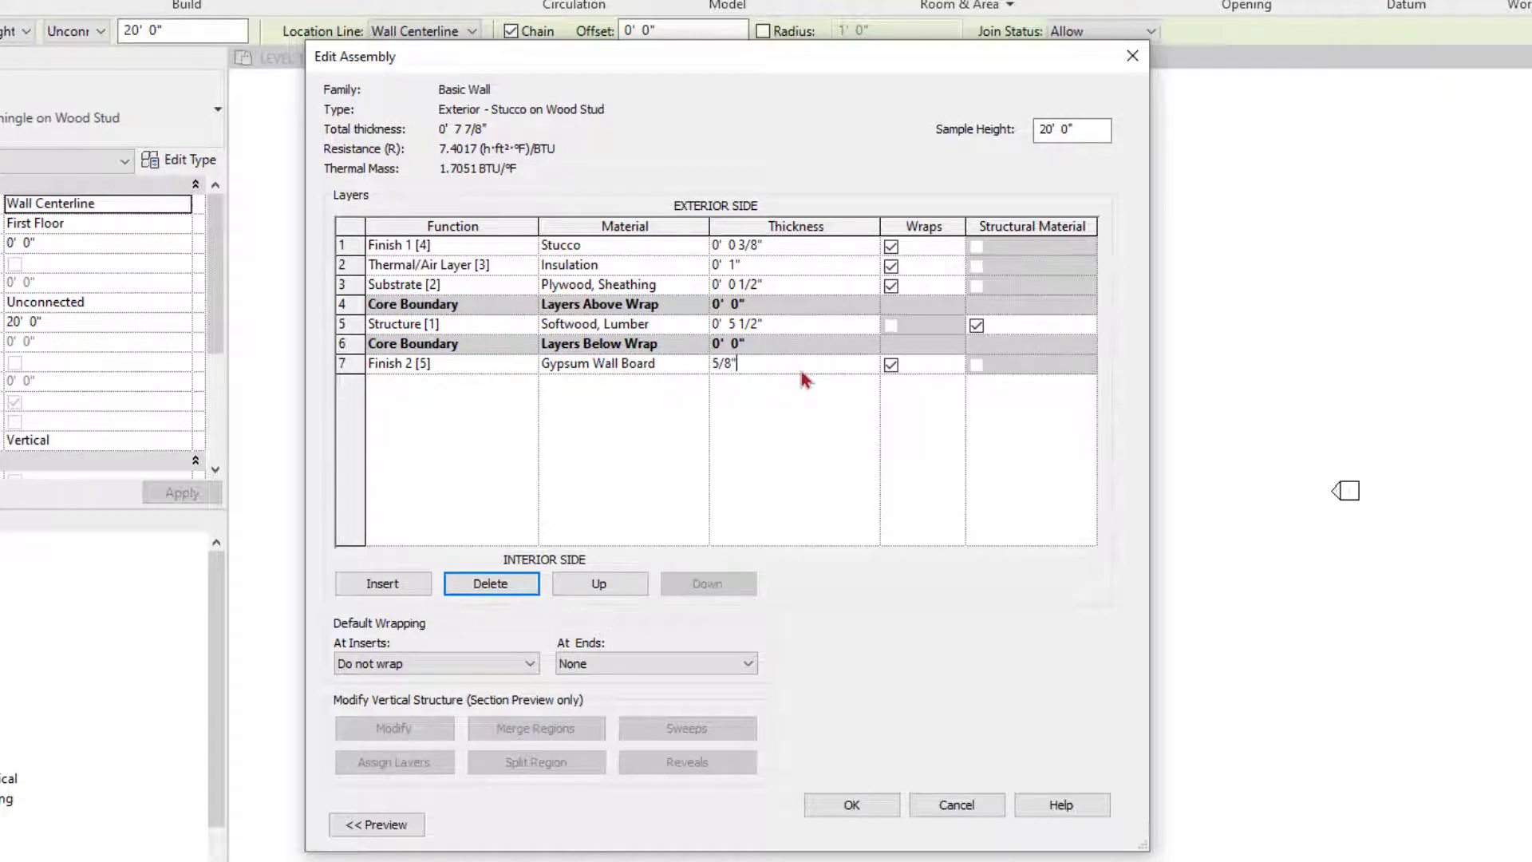
key("Tab")
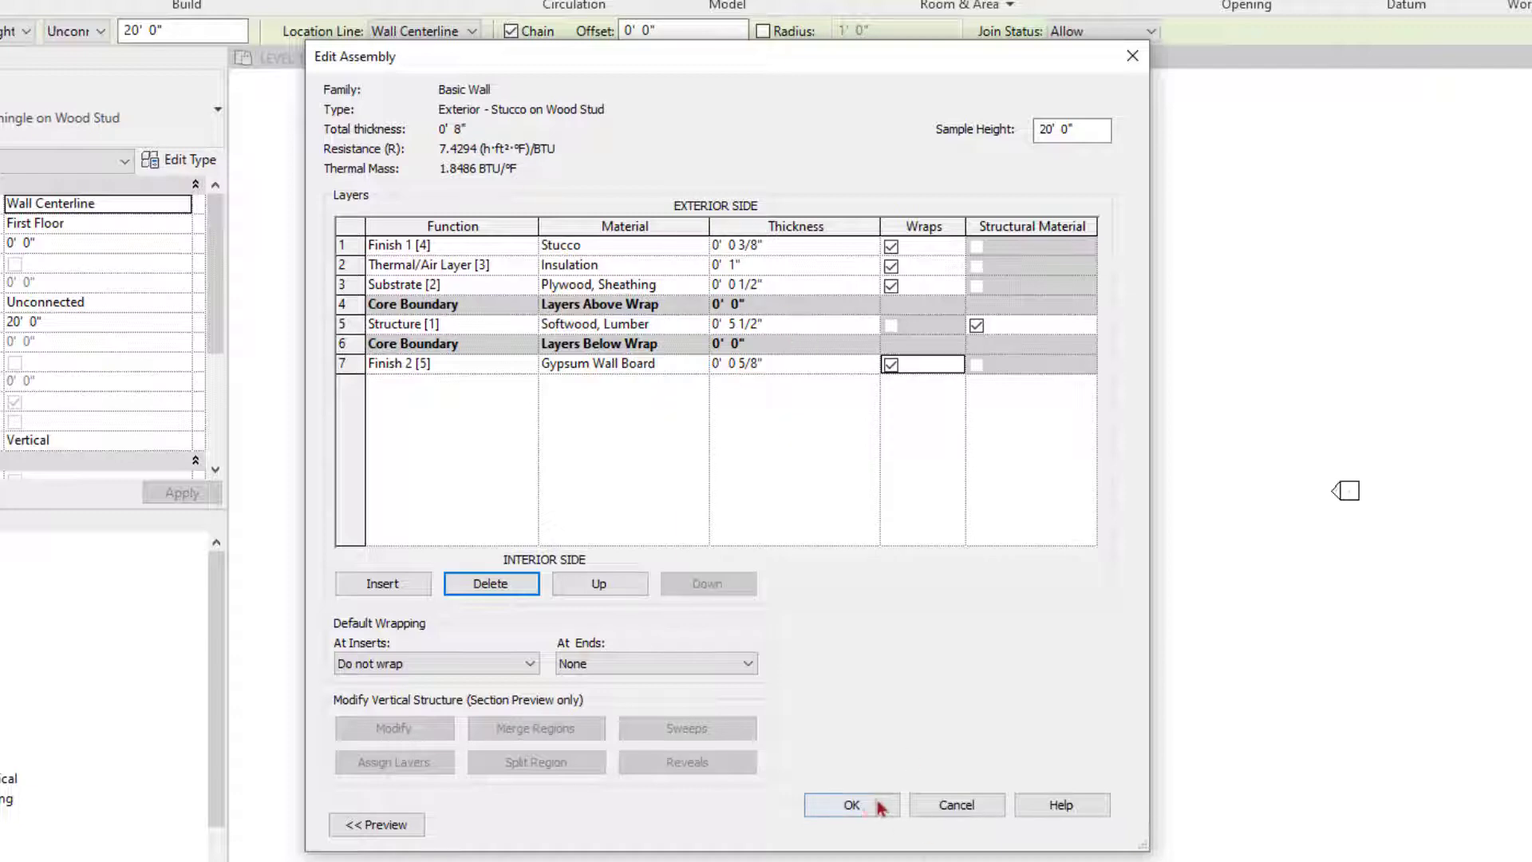
left_click(851, 806)
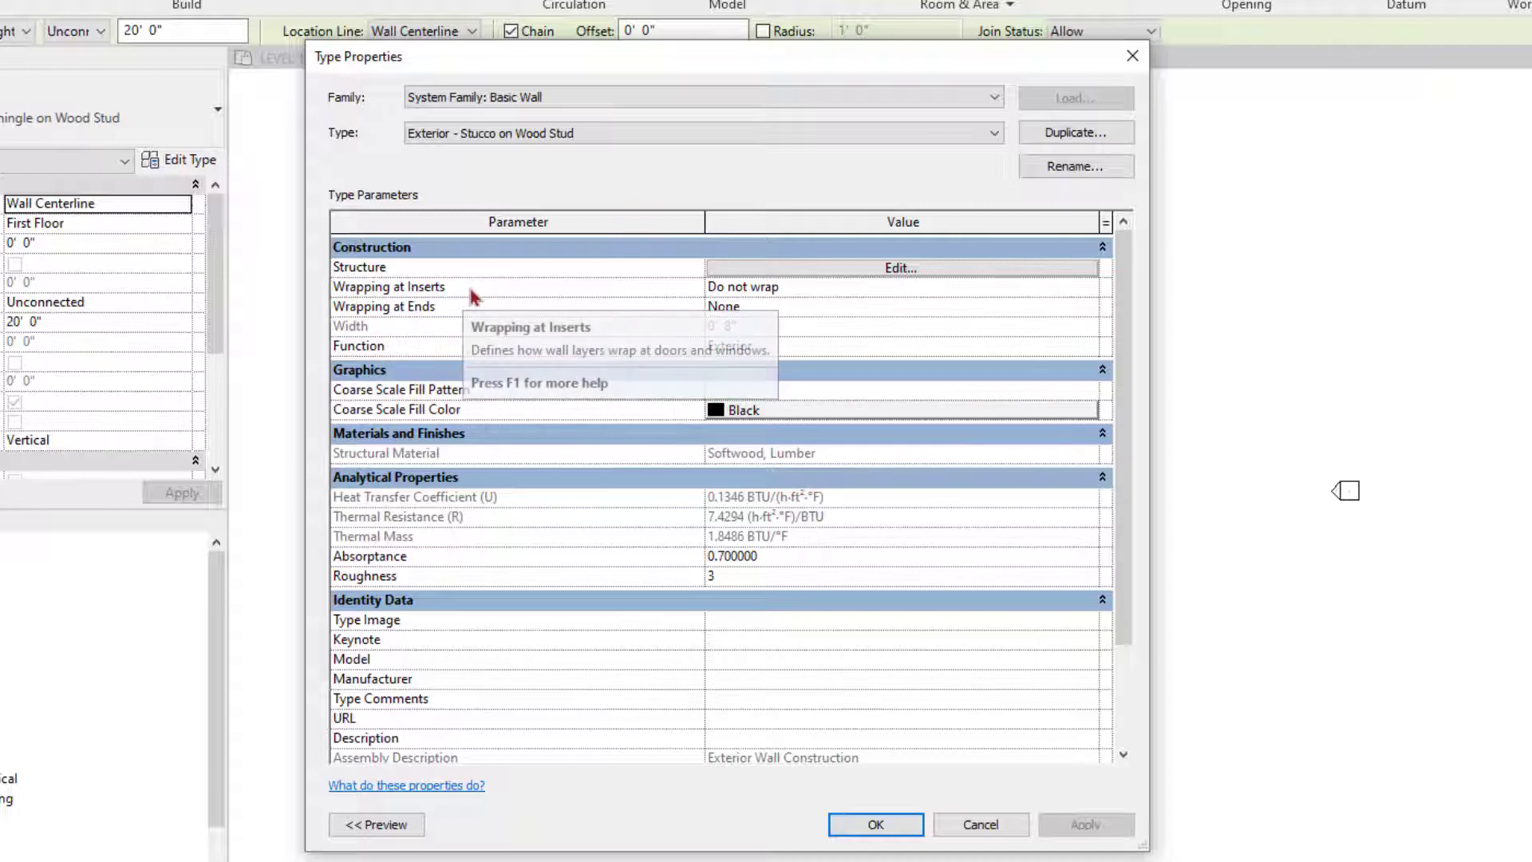
left_click(876, 824)
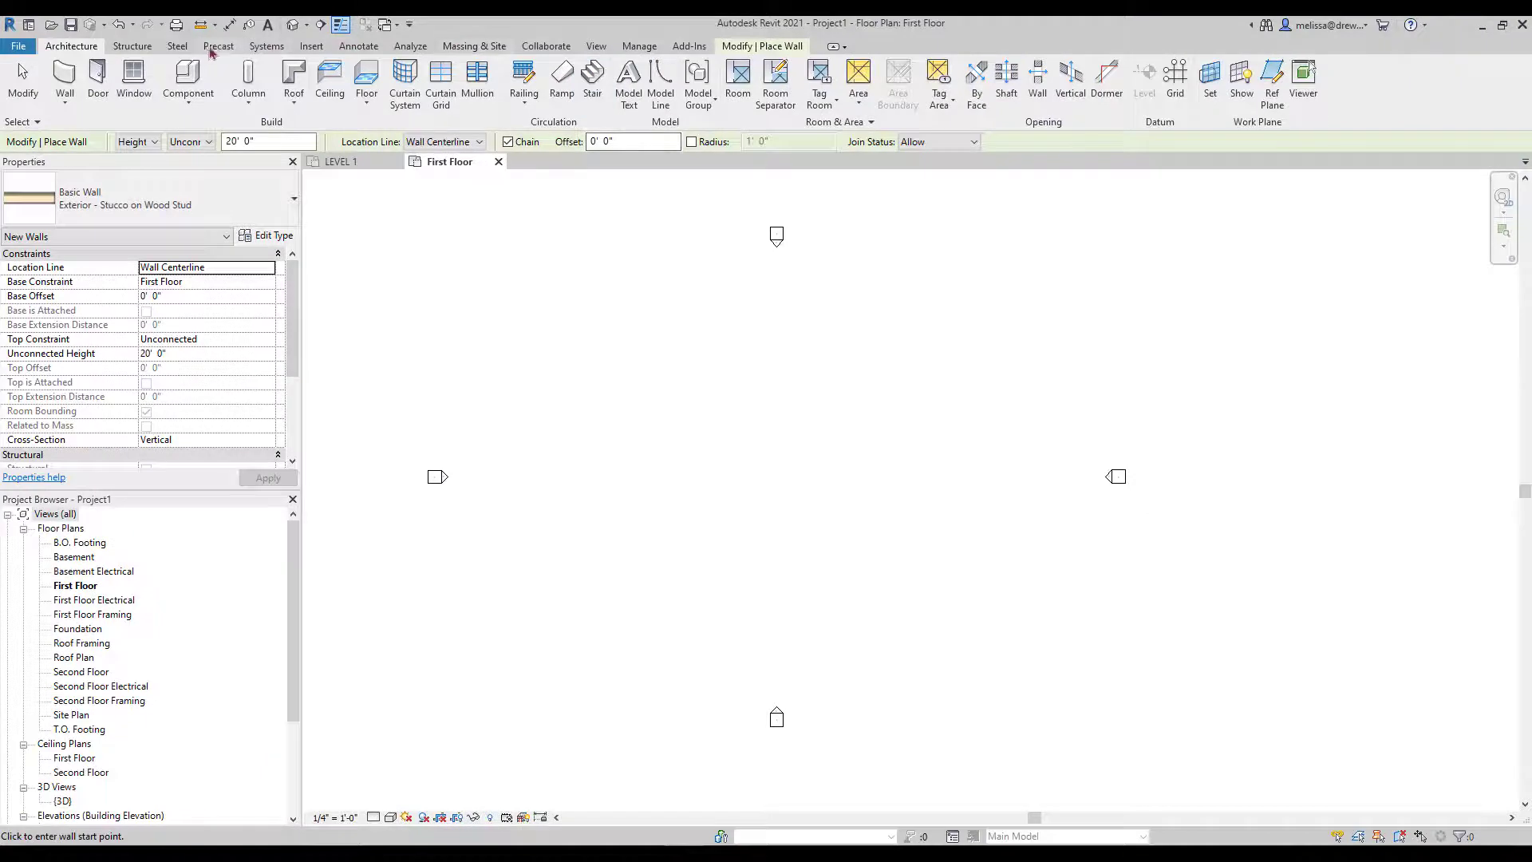
Draw a rectangle of Exterior - Stucco on Wood Stud walls between the four elevation markers on the First Floor plan
left_click(742, 48)
left_click(654, 67)
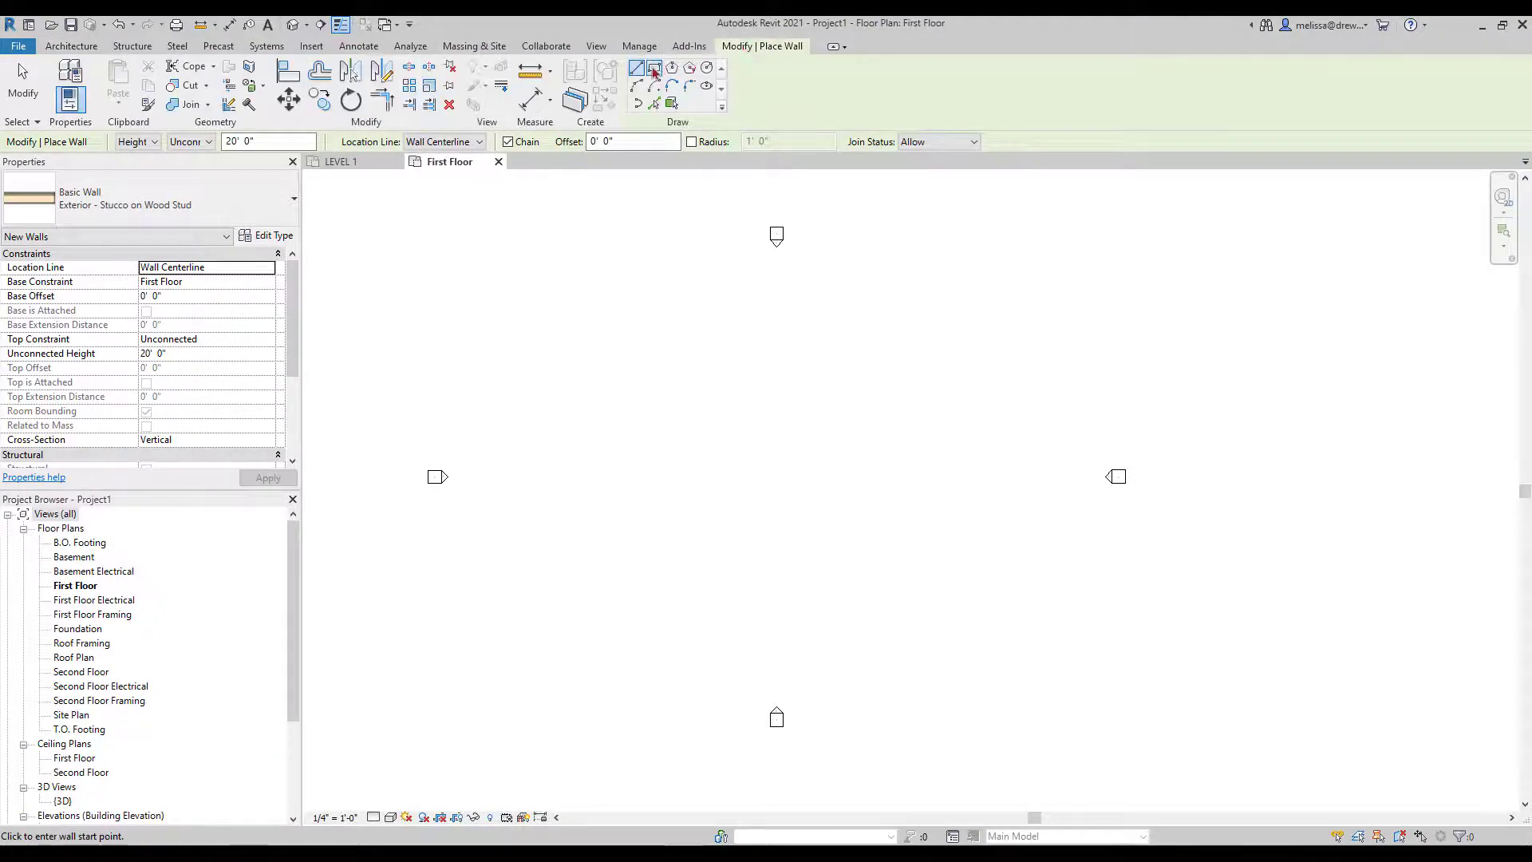
left_click(631, 389)
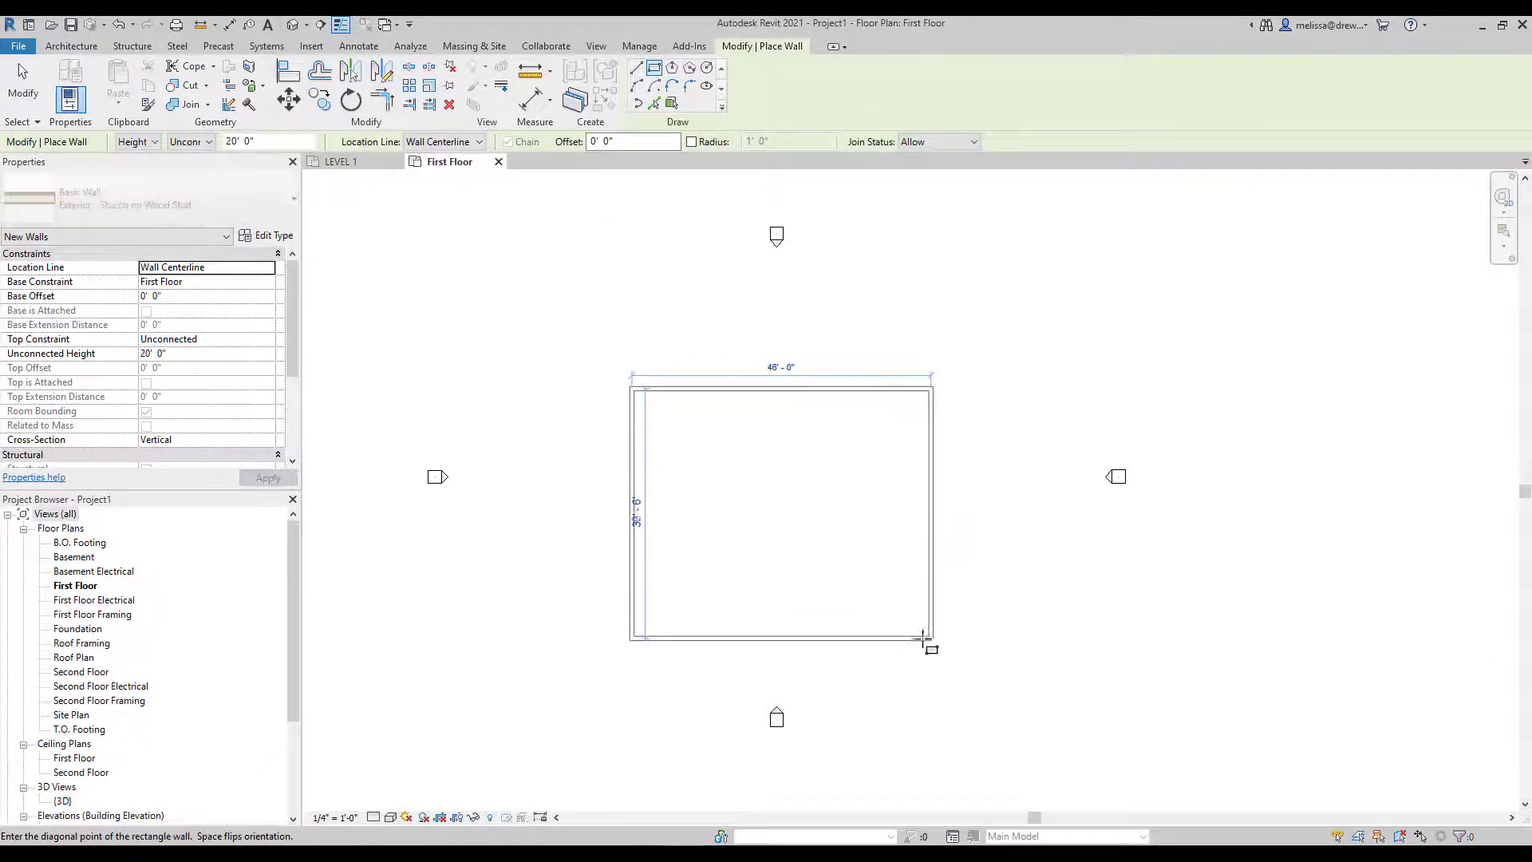
left_click(942, 632)
left_click(44, 93)
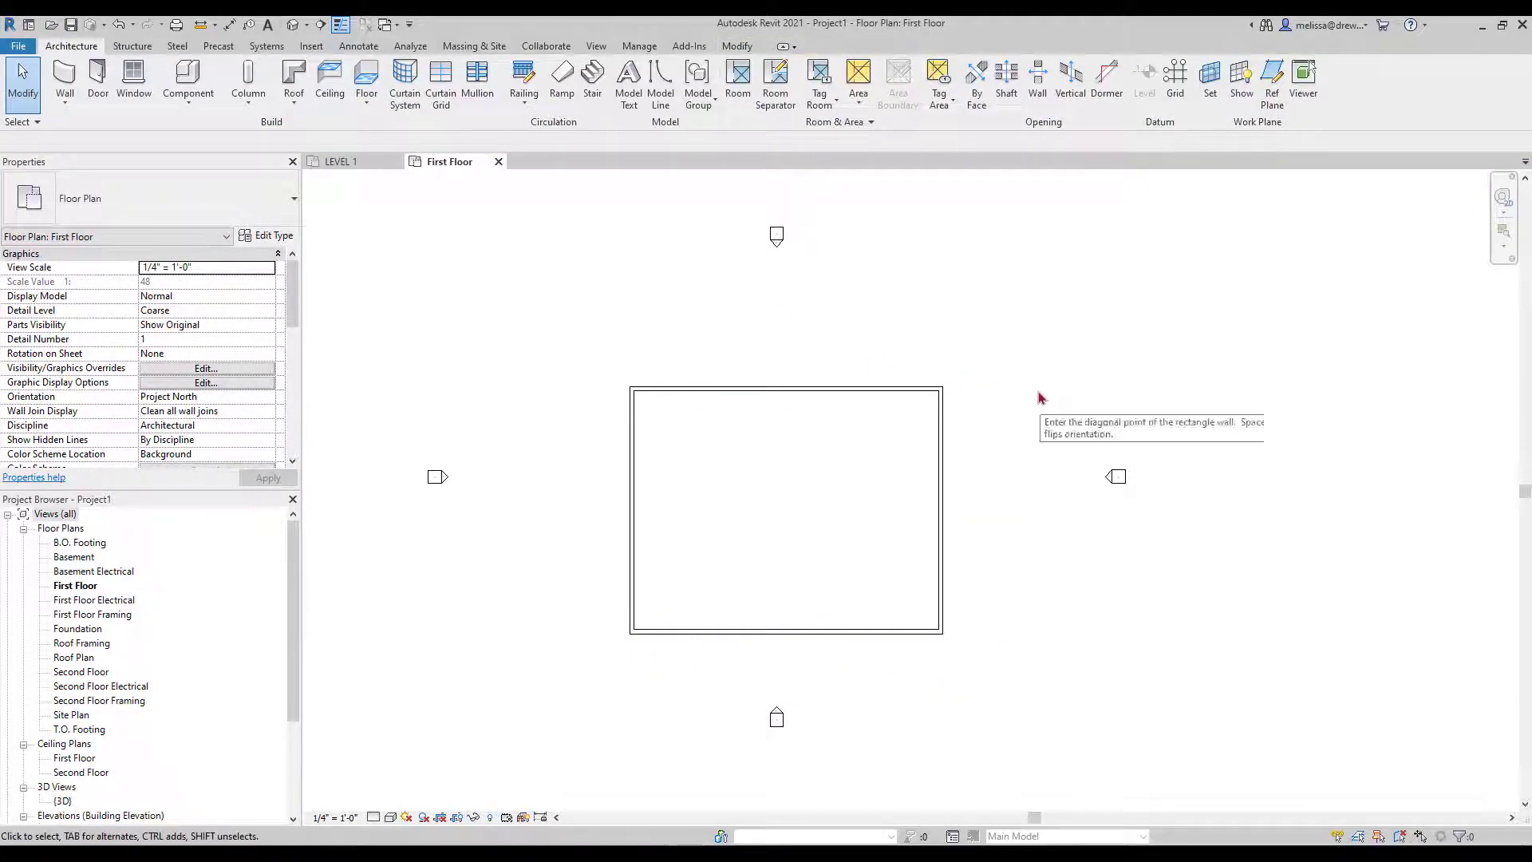
Select the whole chain of four exterior walls and set their Top Constraint to Up to level: Second Floor
key("Tab")
left_click(870, 390)
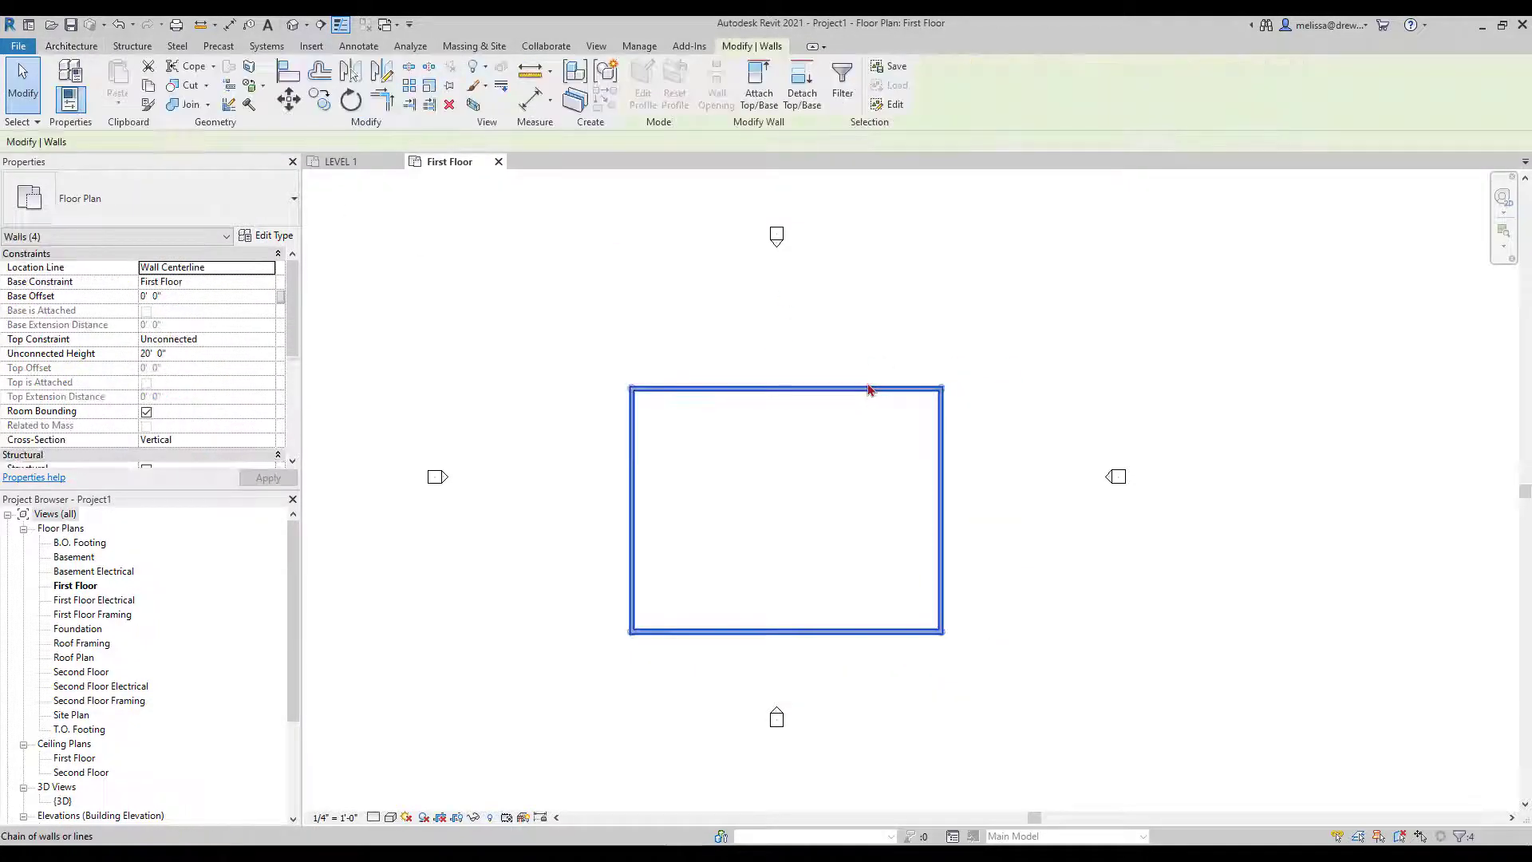
left_click(268, 341)
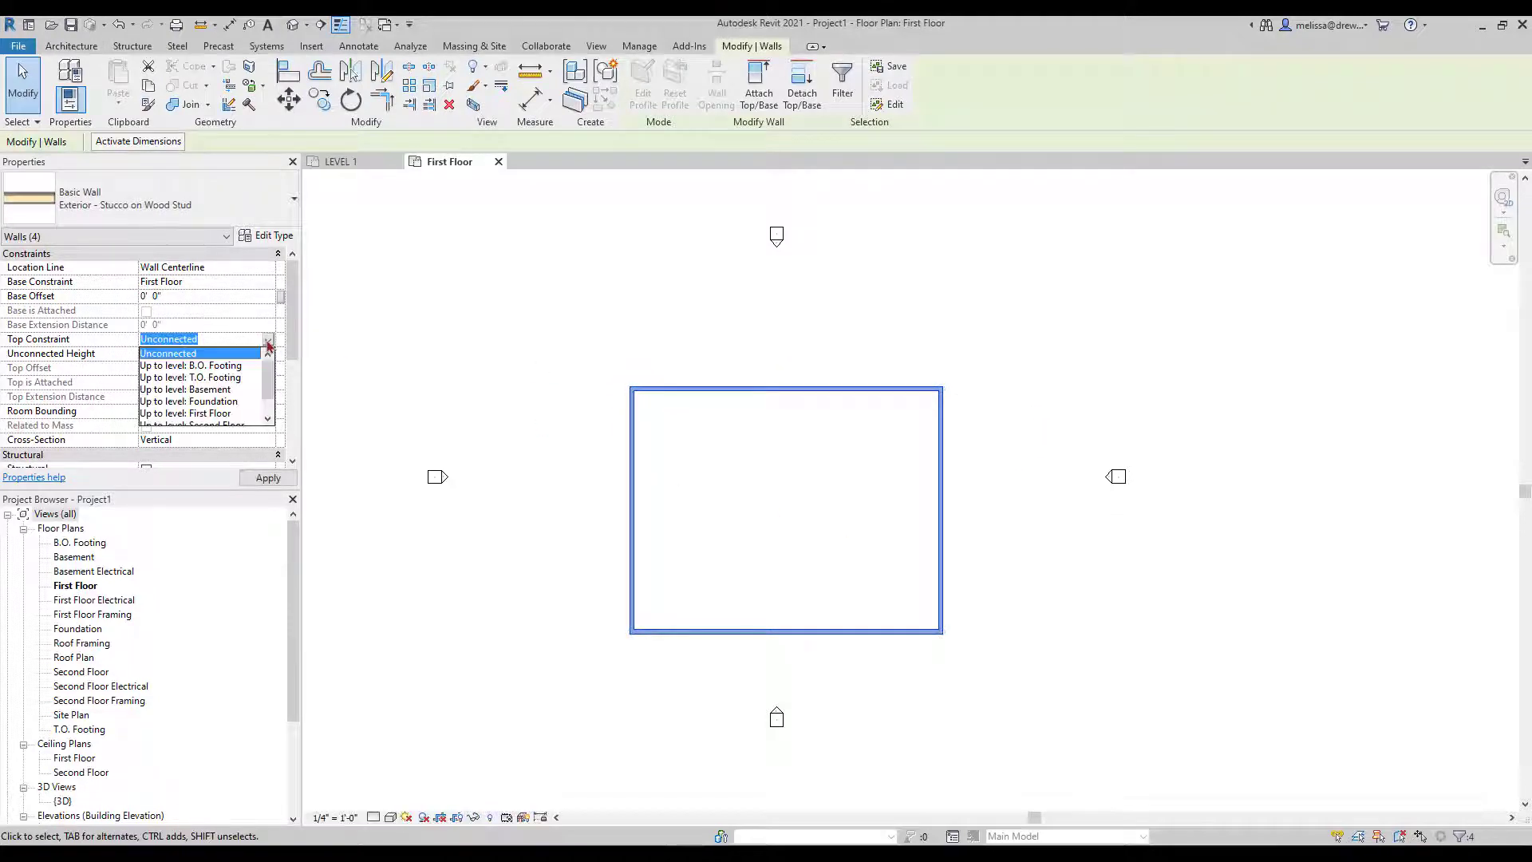
scroll(254, 351, "down", 1)
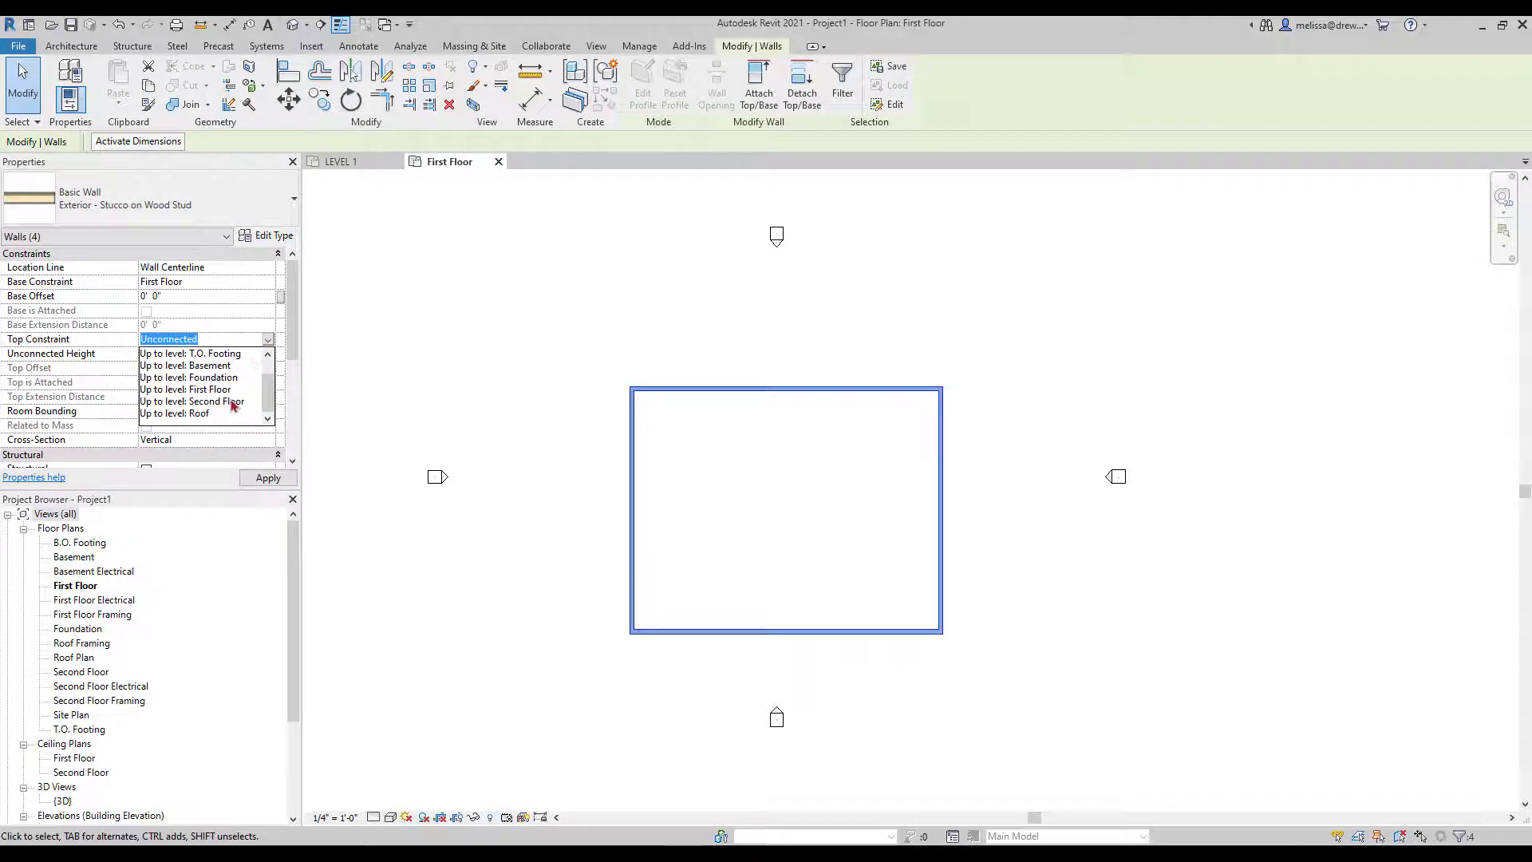
left_click(232, 401)
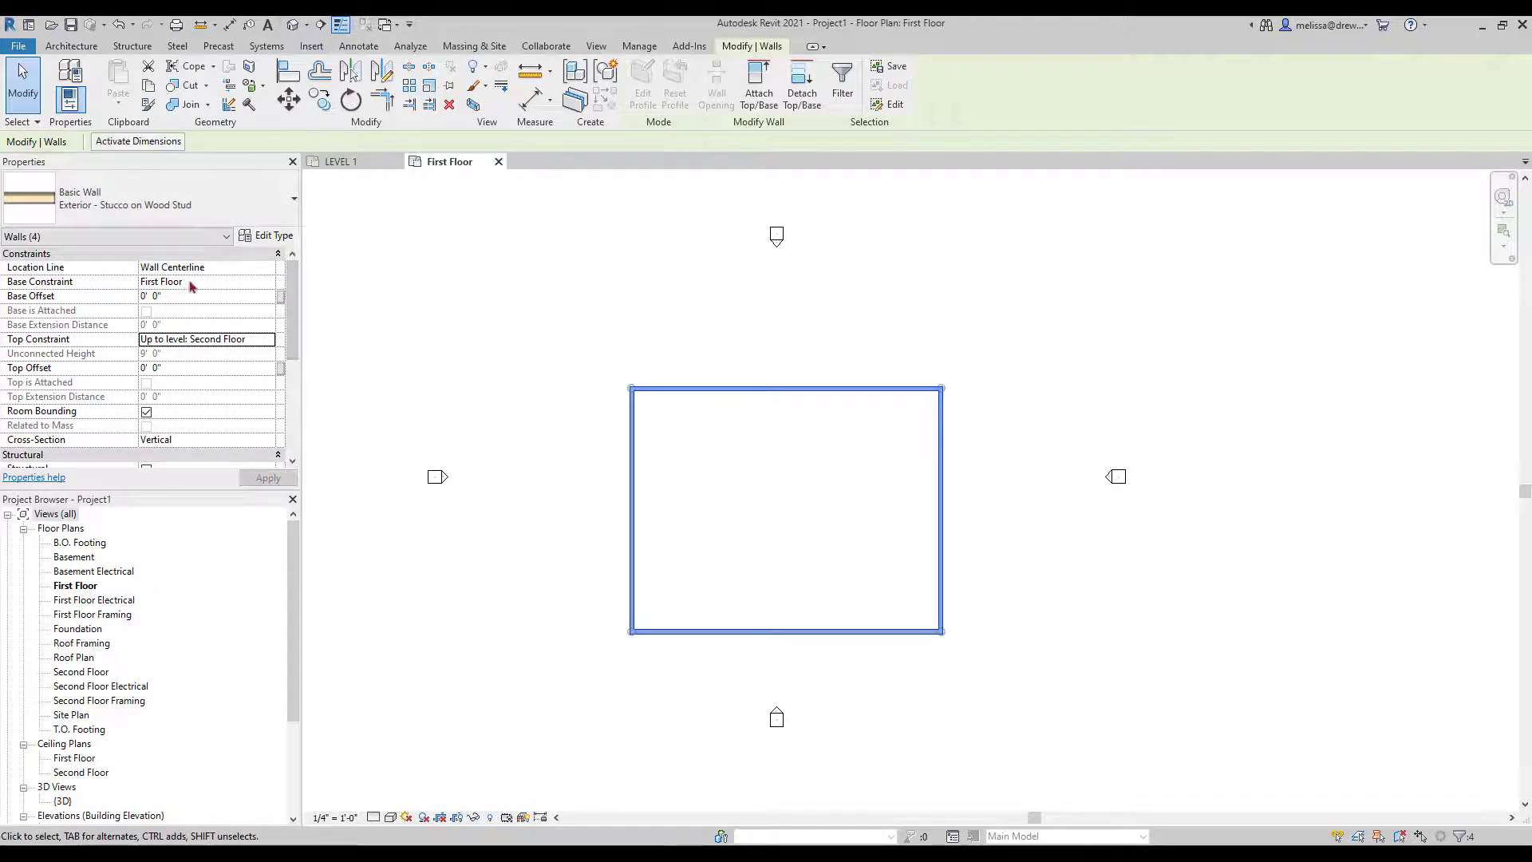
left_click(524, 467)
middle_click_drag(558, 468, 537, 455)
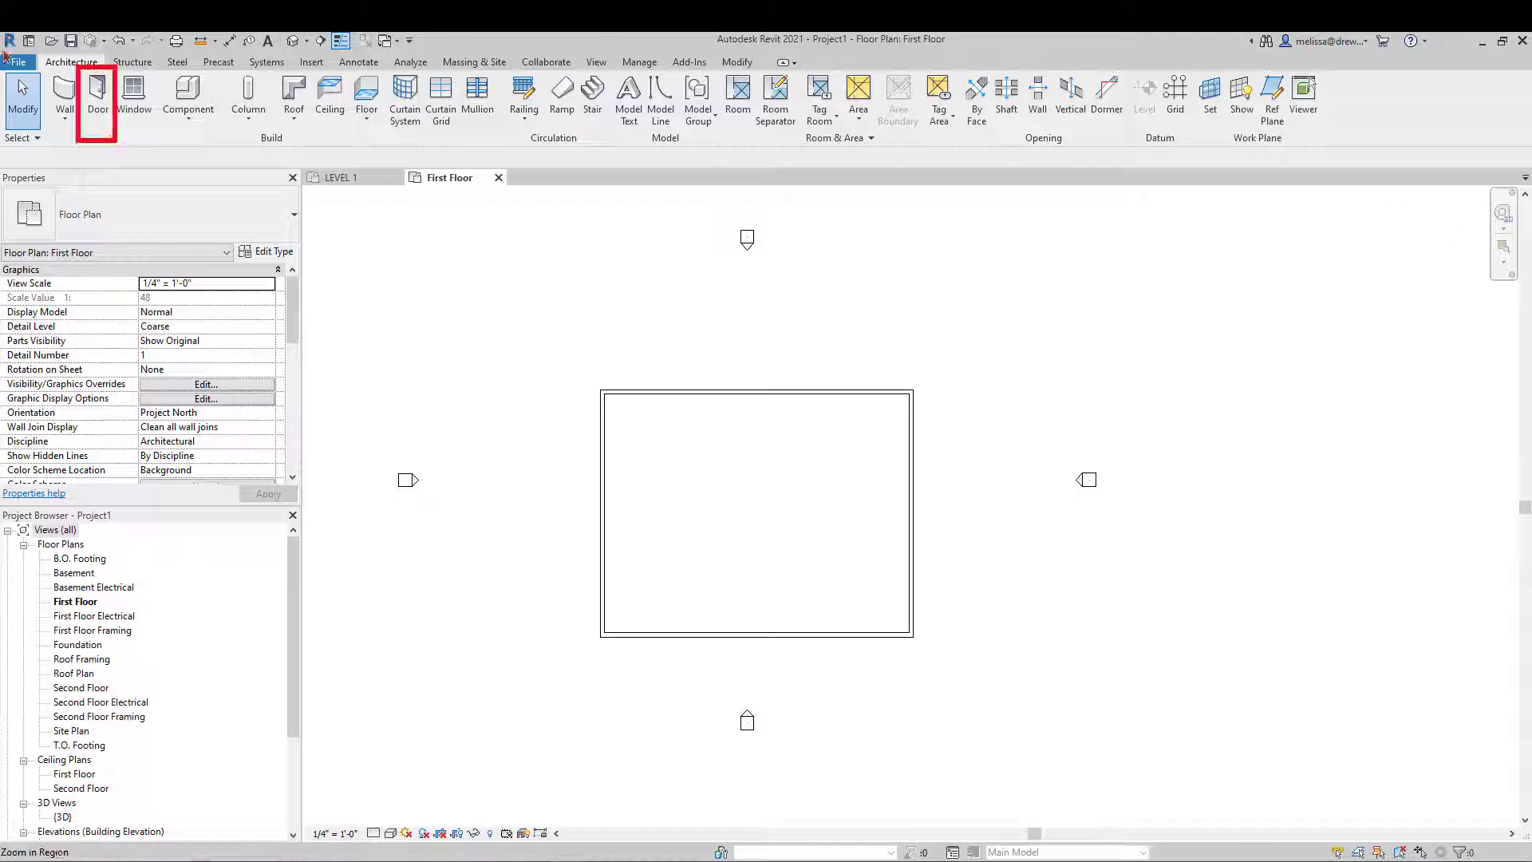
Start placing a door and look through the door types already loaded in the project
left_click(99, 102)
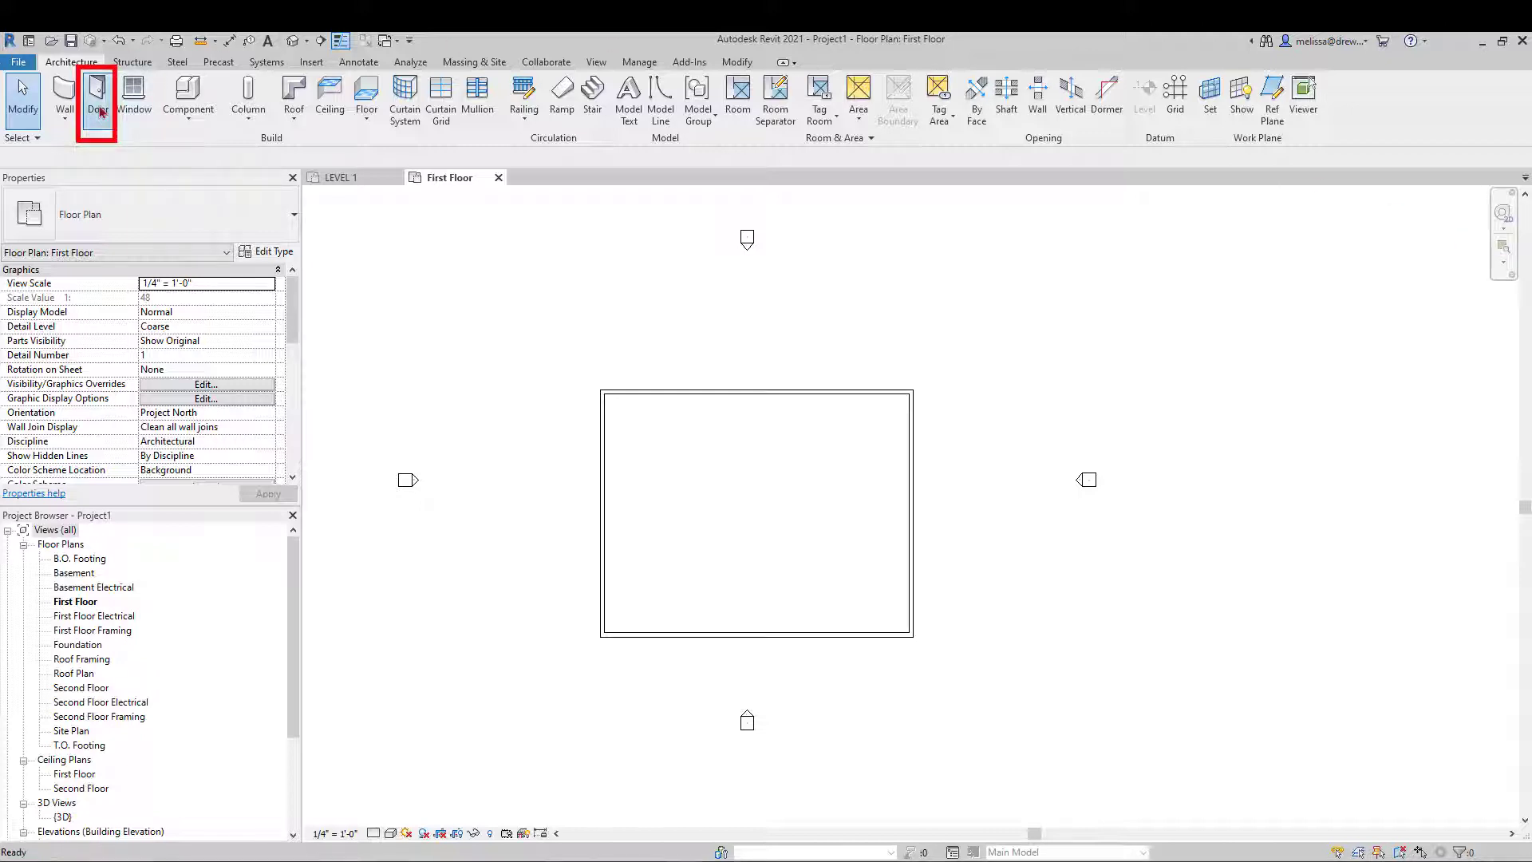
left_click(139, 219)
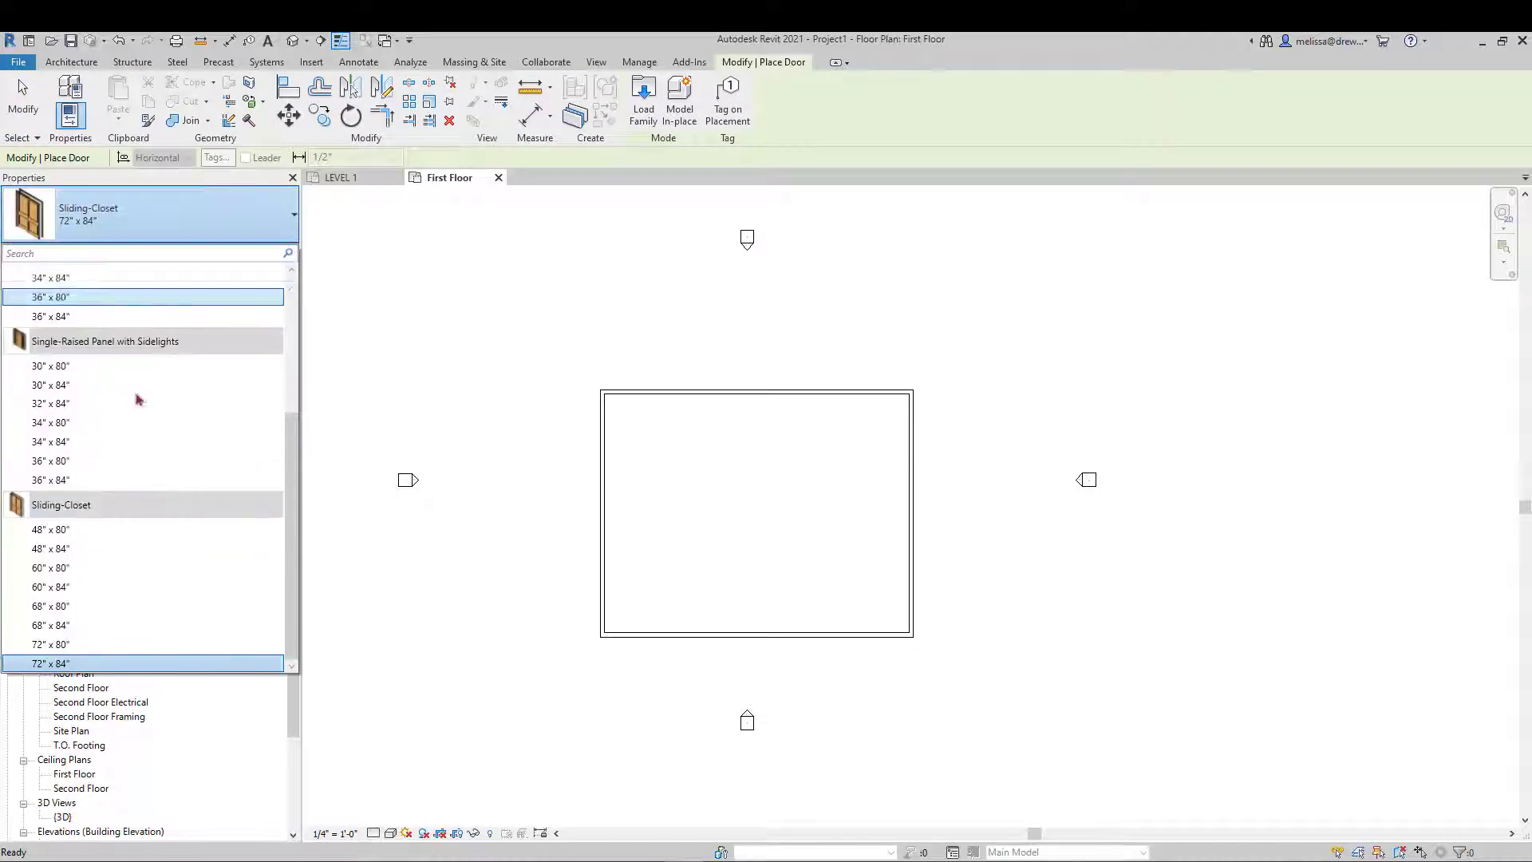
scroll(139, 448, "up", 4)
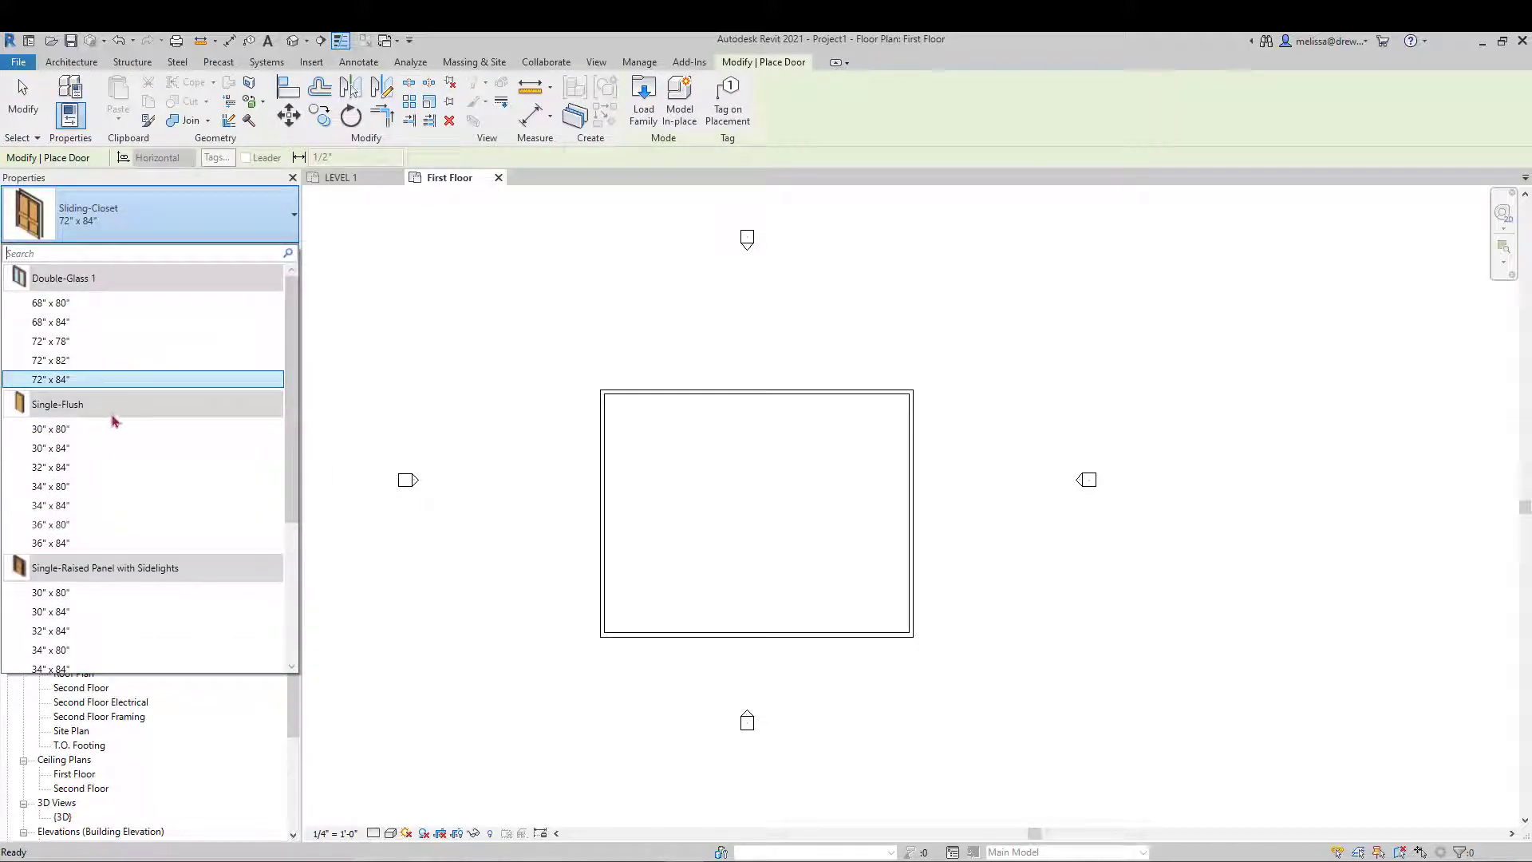
scroll(120, 416, "down", 4)
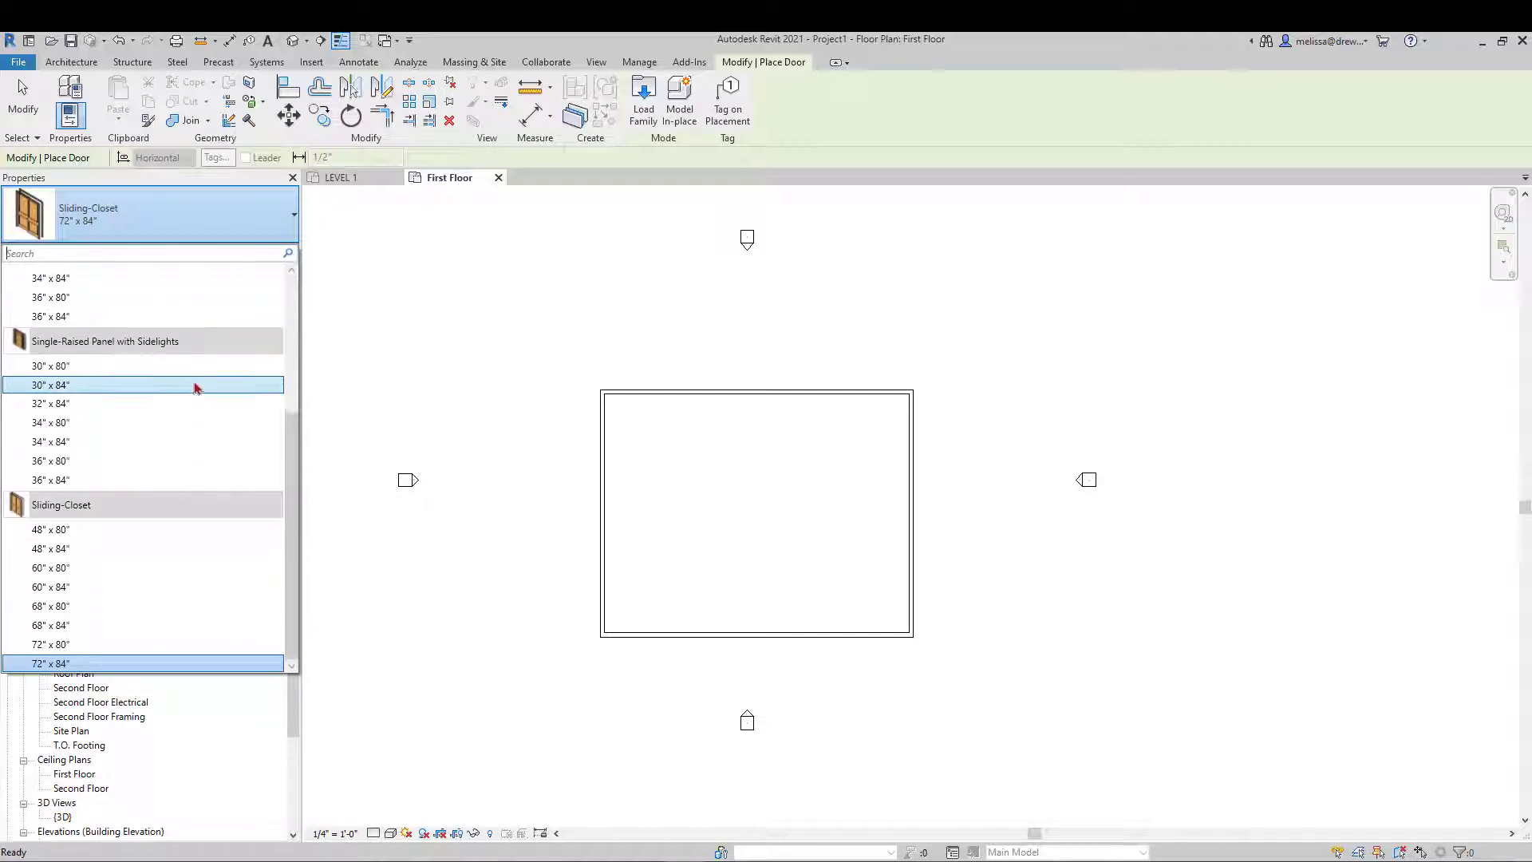
Start loading a door family and open the Residential folder under Doors in the Imperial library
left_click(646, 121)
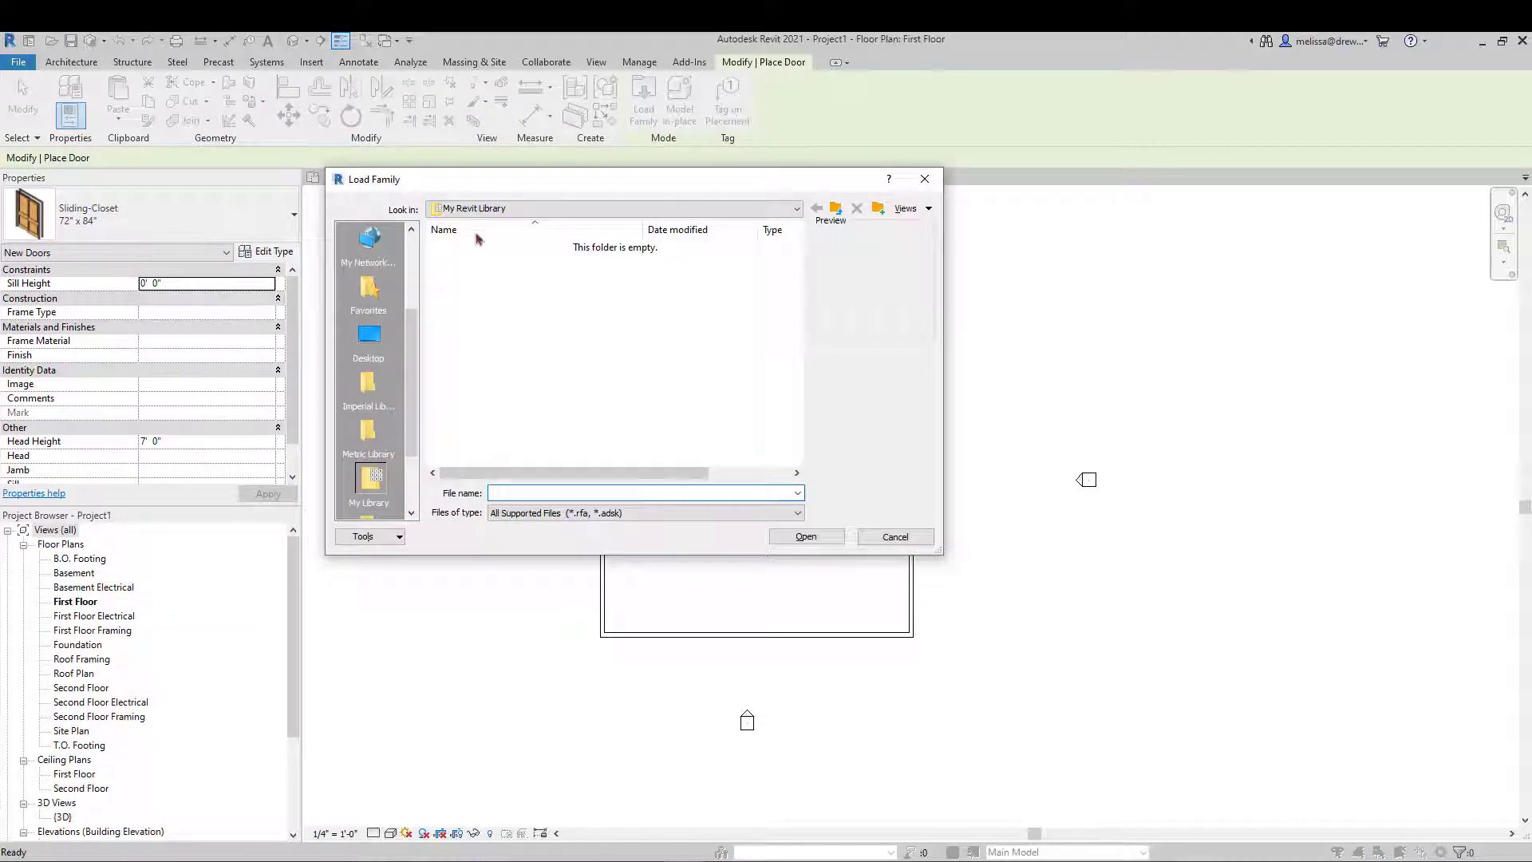
left_click(367, 391)
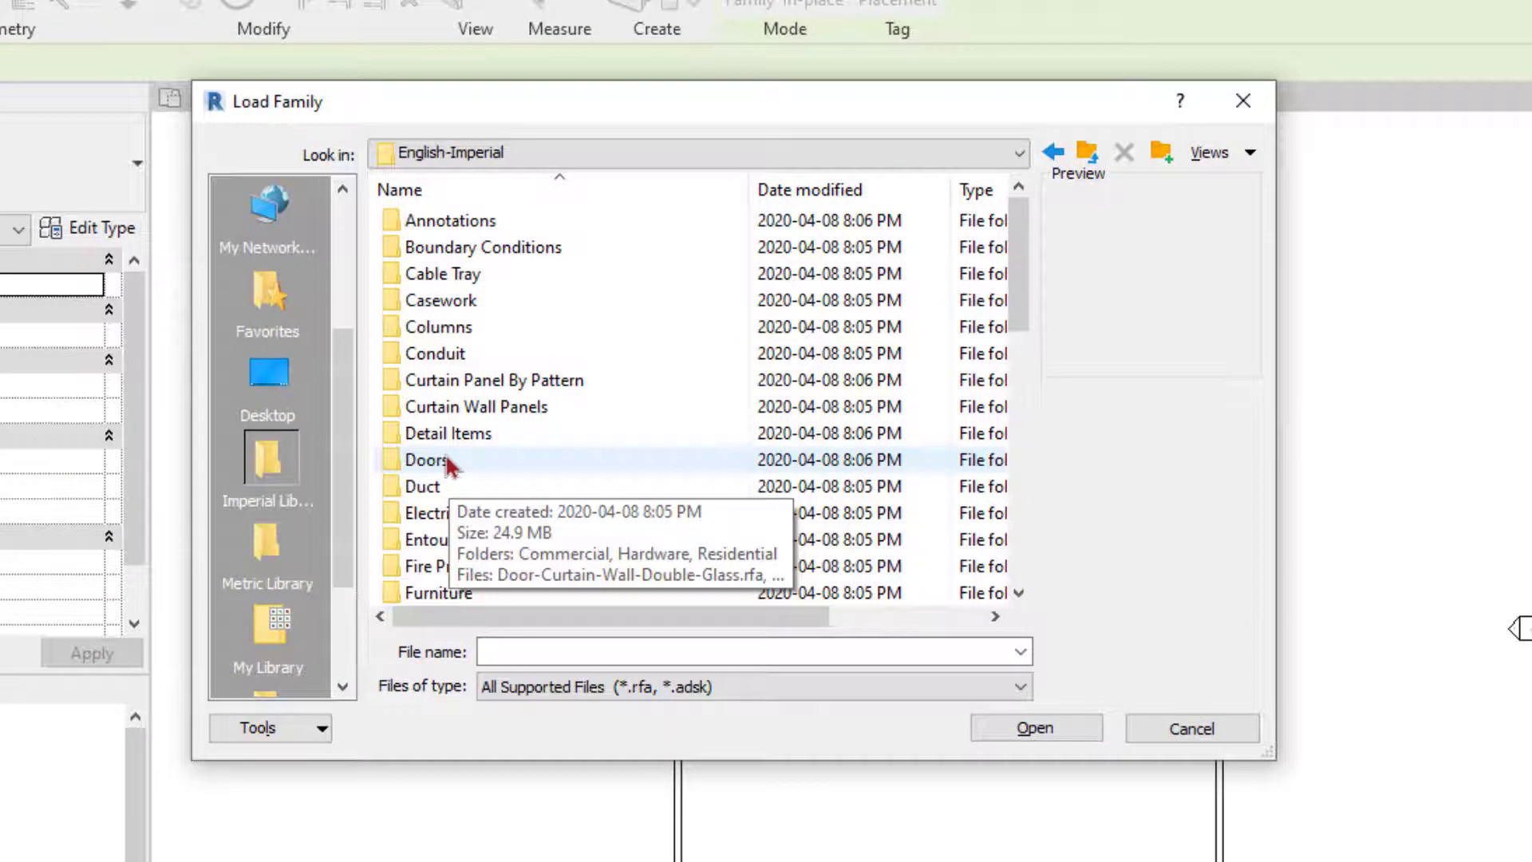
double_click(450, 462)
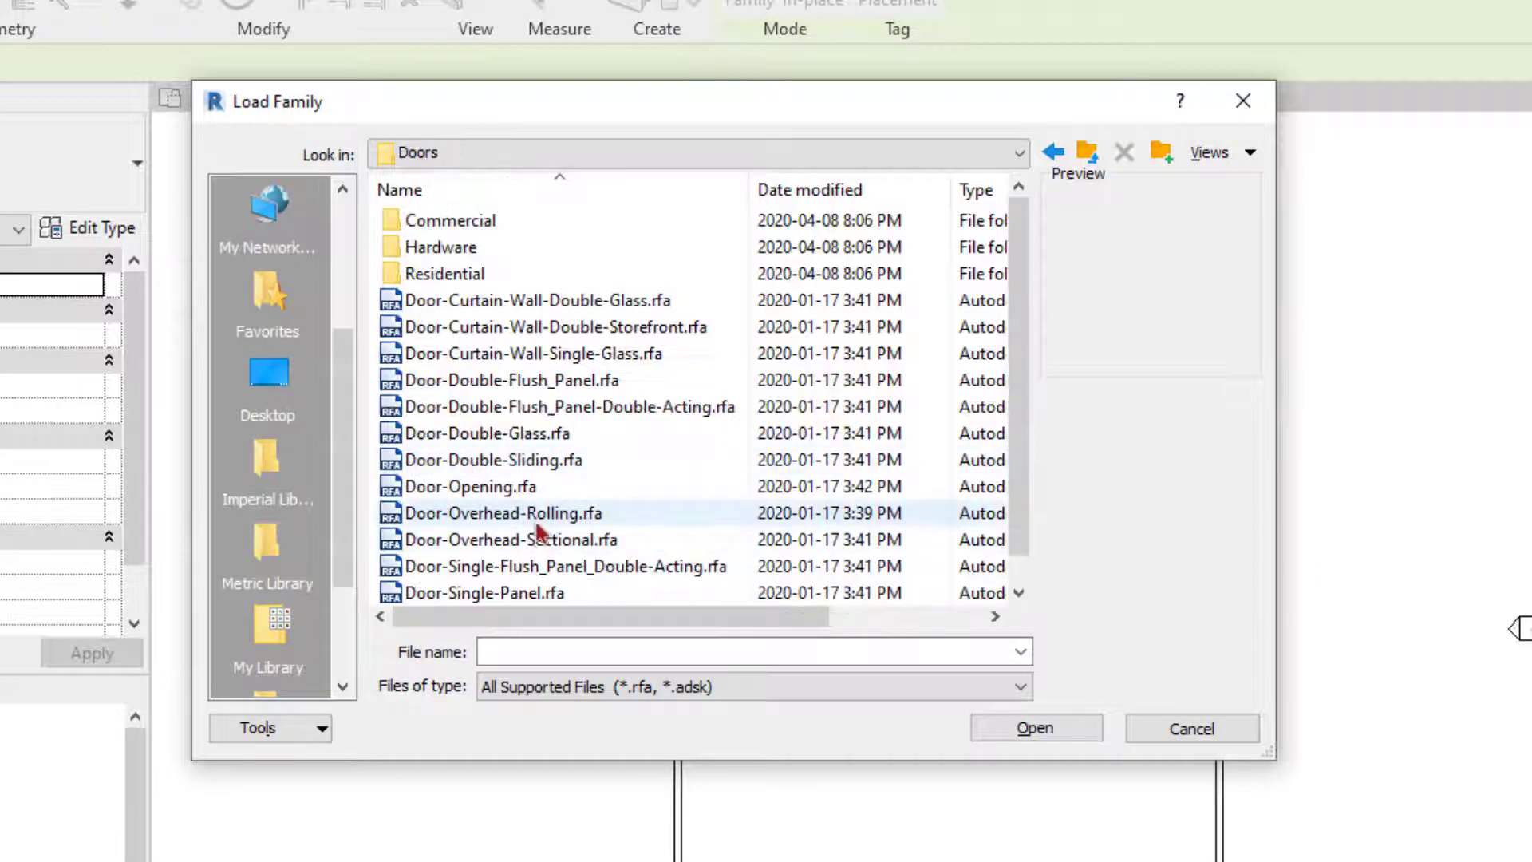
left_click(459, 279)
double_click(459, 275)
Preview the residential door families and open Door-Interior-Single-1_Panel-Wood.rfa for loading
left_click(472, 275)
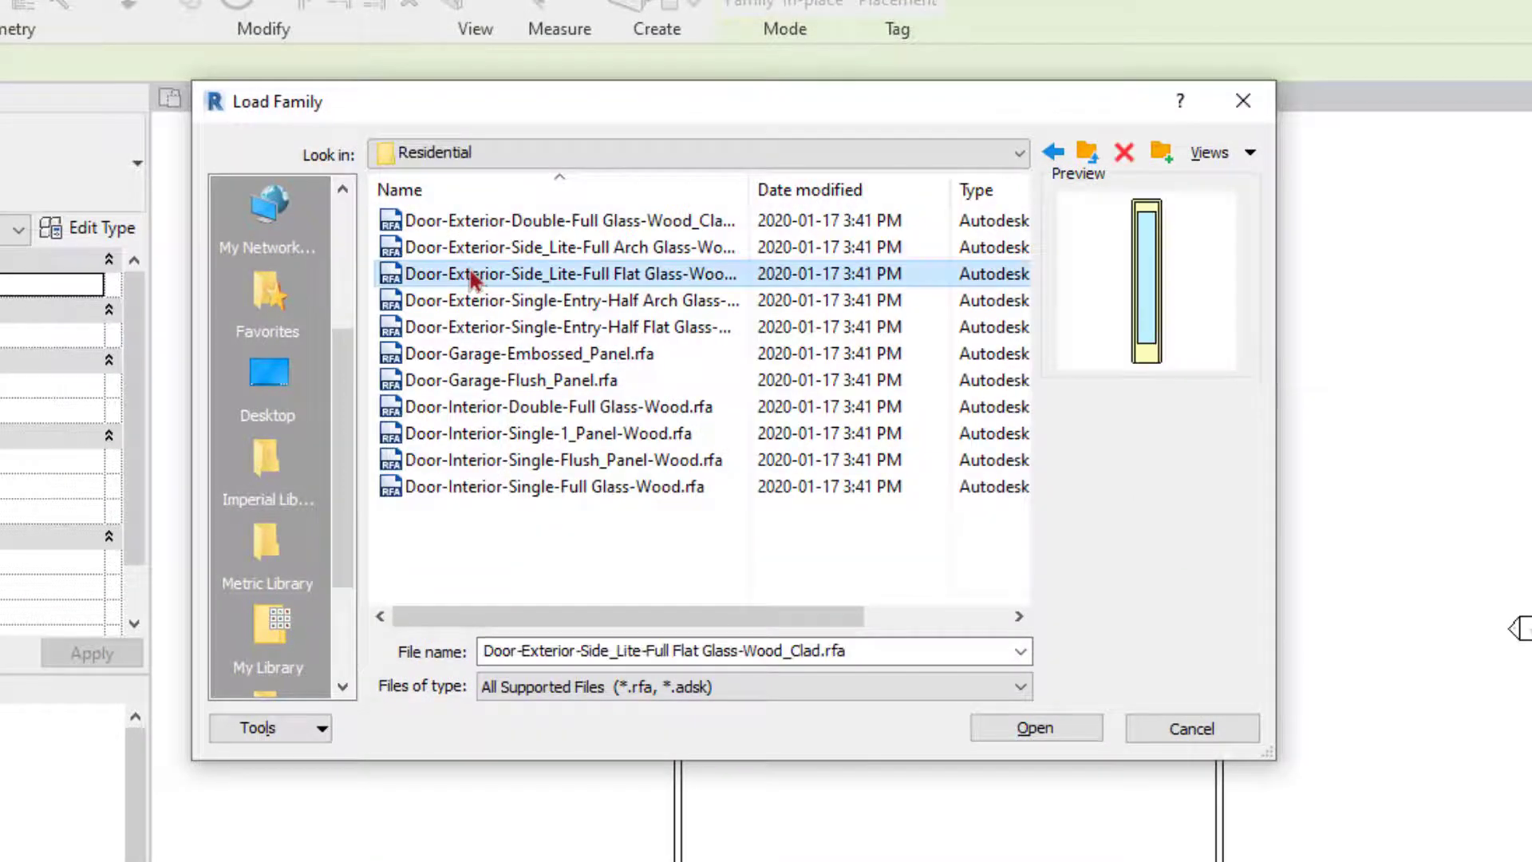
key("Down")
key("Down")
key("Down")
key("Down")
key("Down")
key("Down")
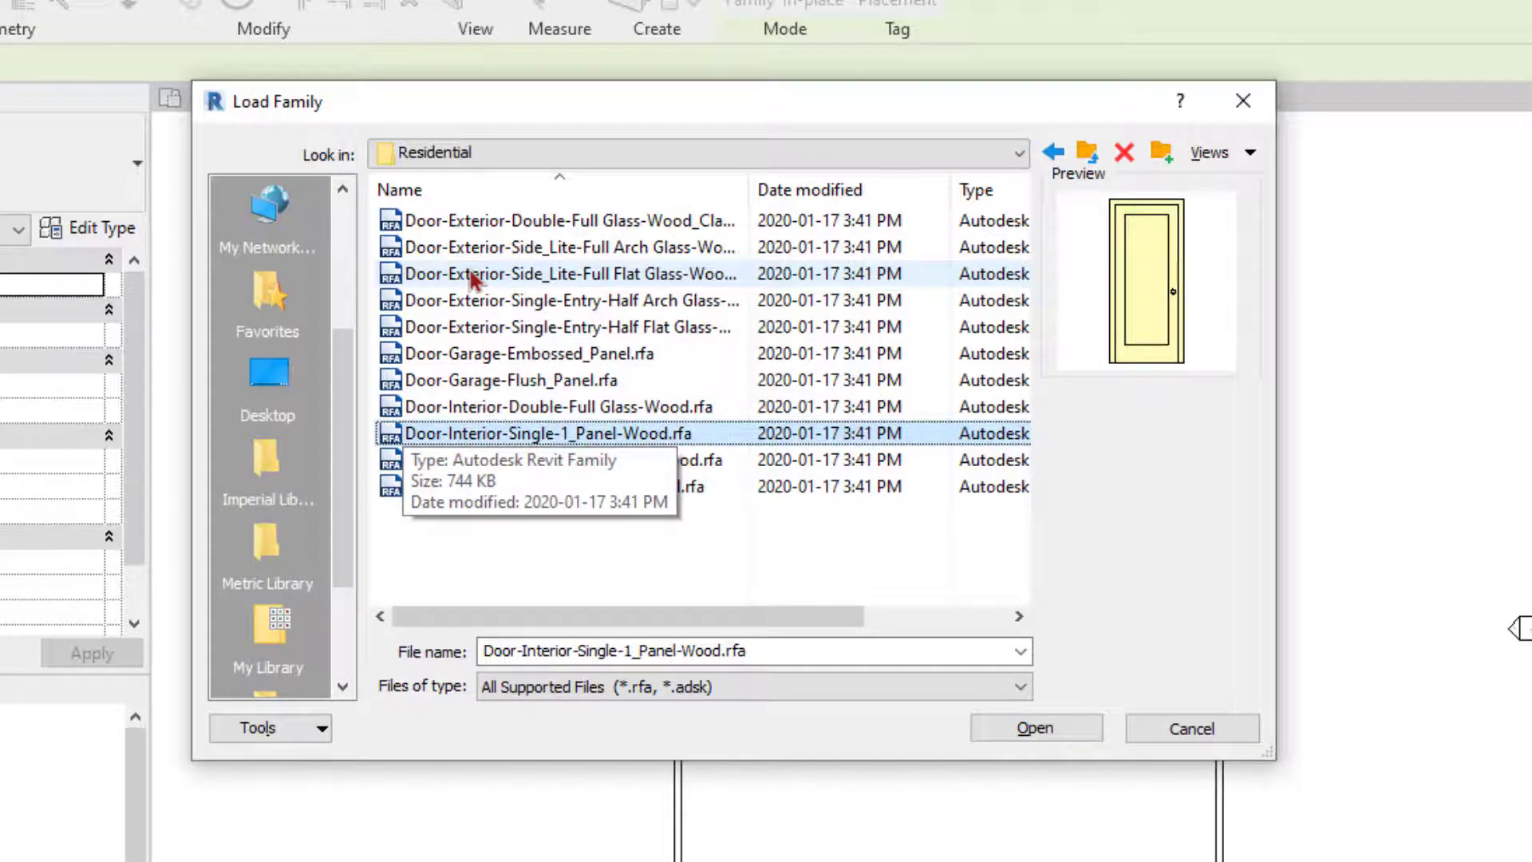
left_click(1047, 728)
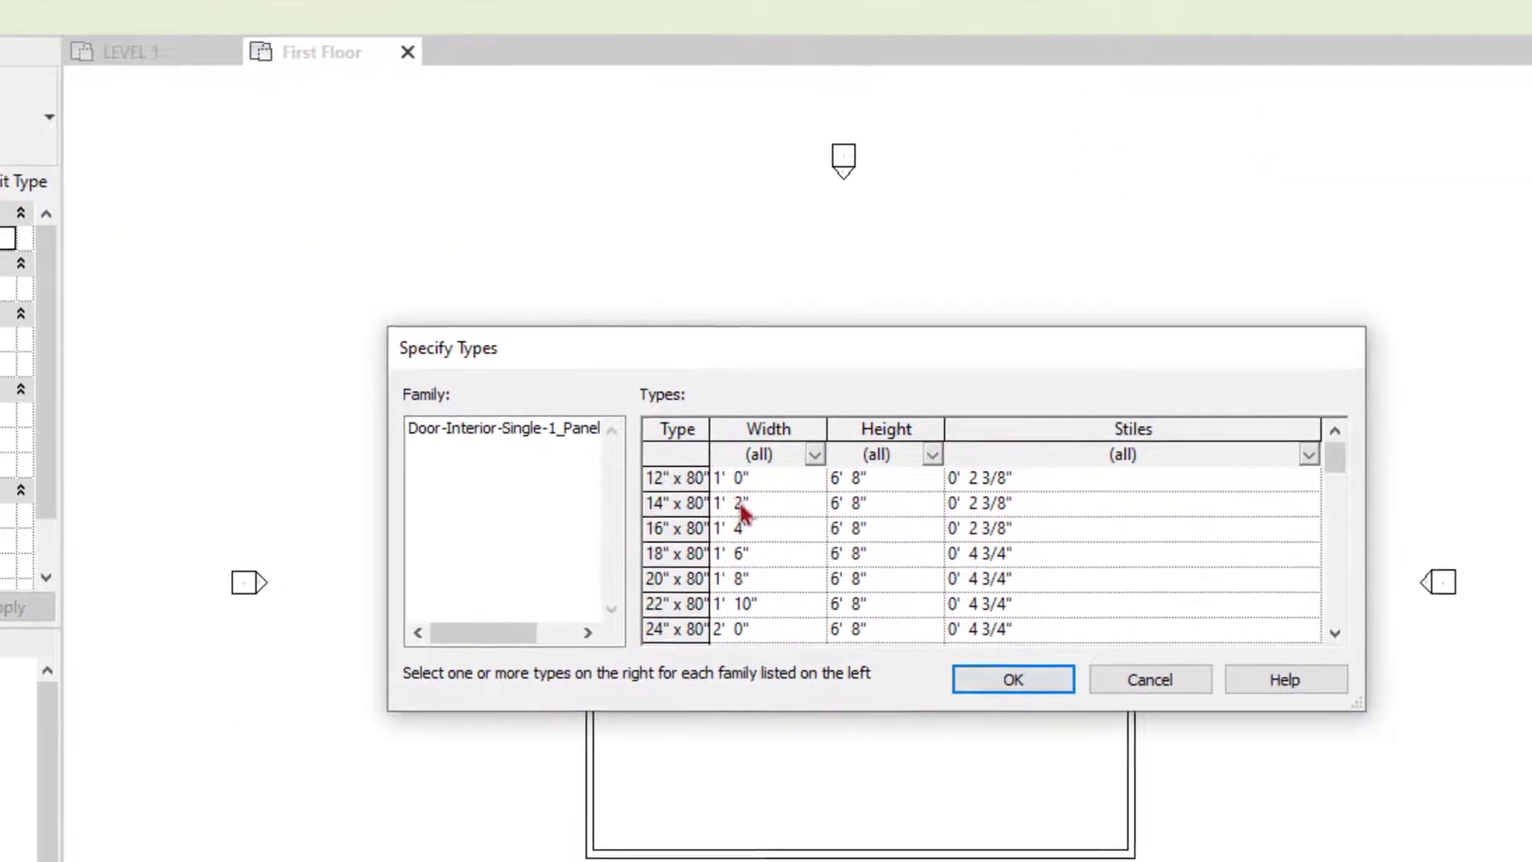
Pick the 36" x 96" type of the single-panel wood interior door family and load it into the project
scroll(785, 606, "down", 2)
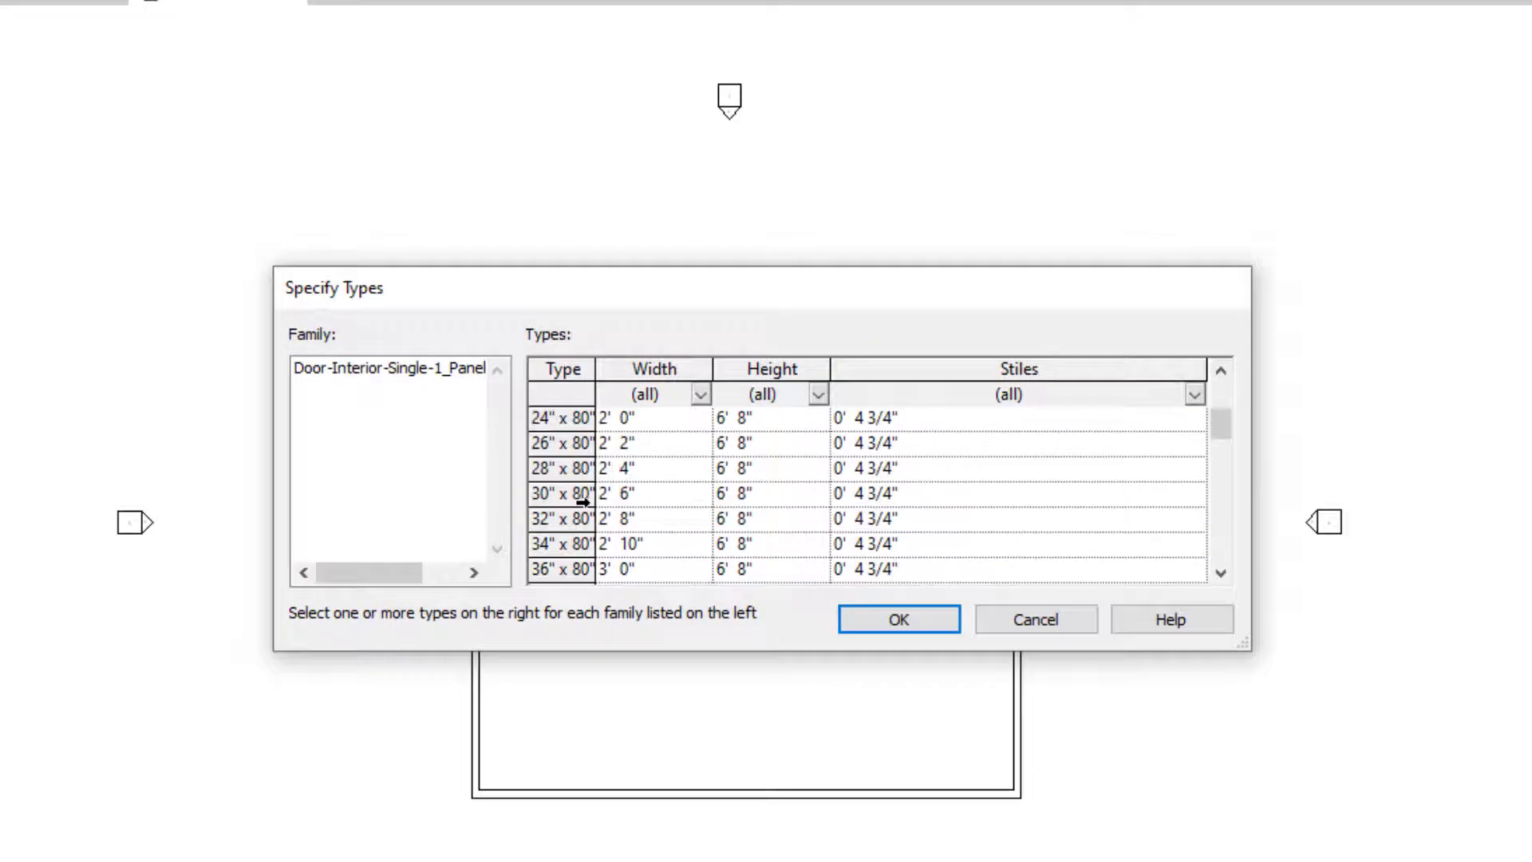
scroll(582, 501, "down", 10)
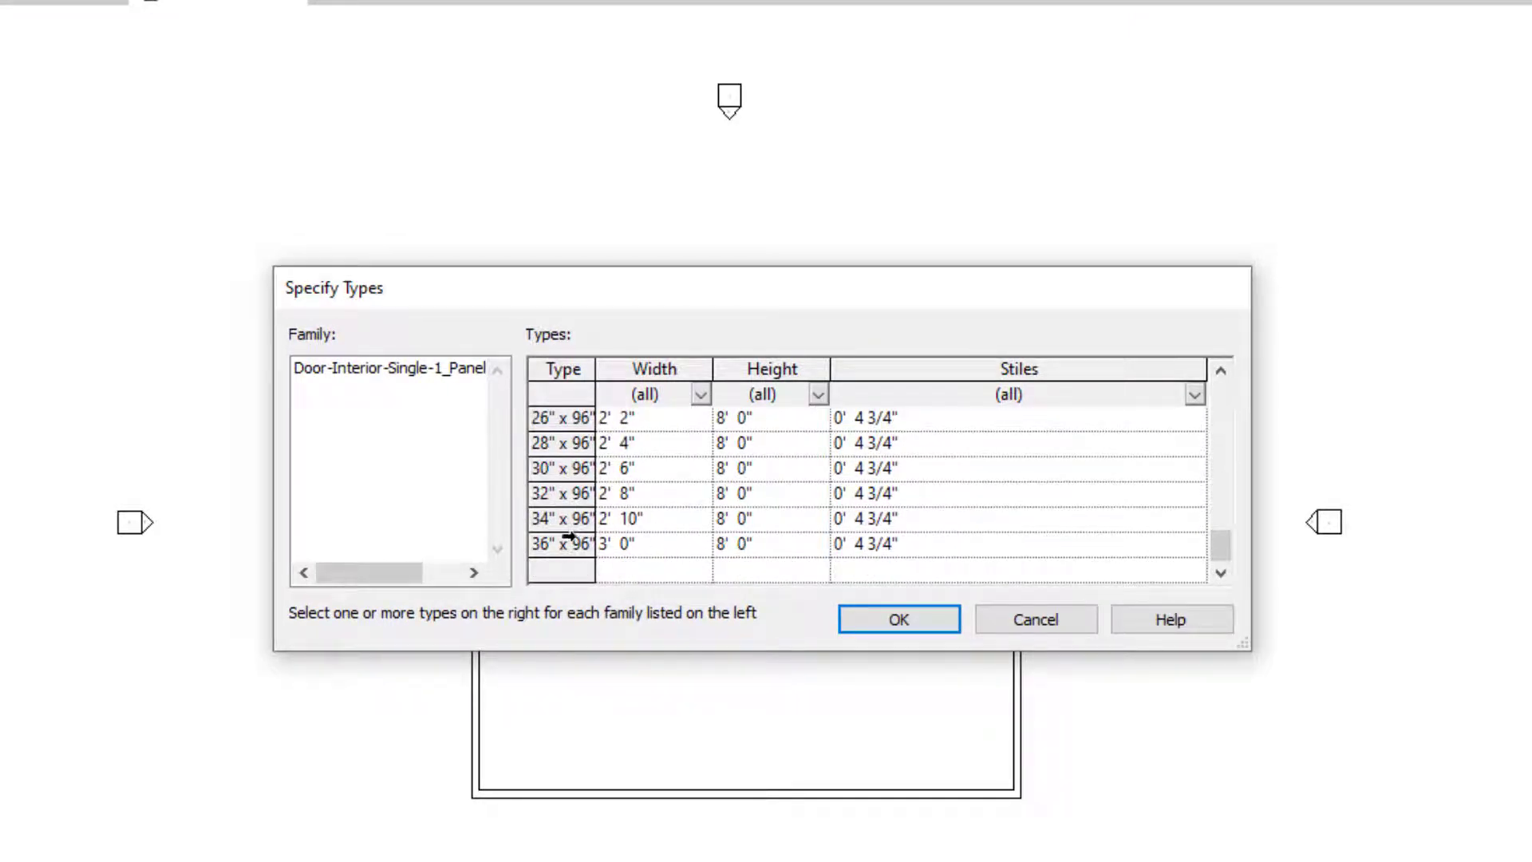
scroll(569, 547, "up", 2)
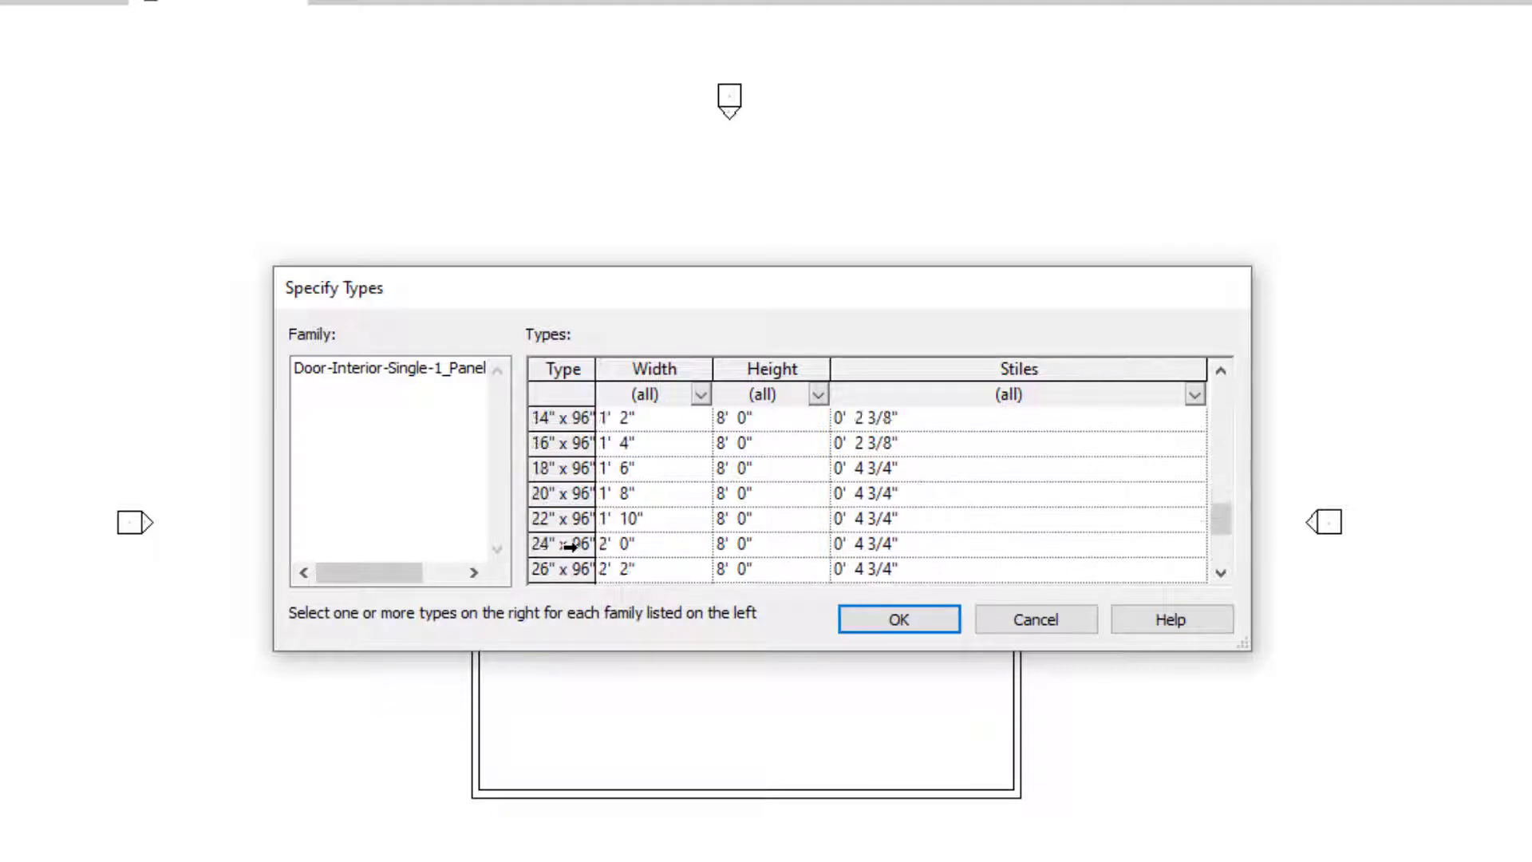
scroll(568, 546, "down", 2)
left_click(561, 542)
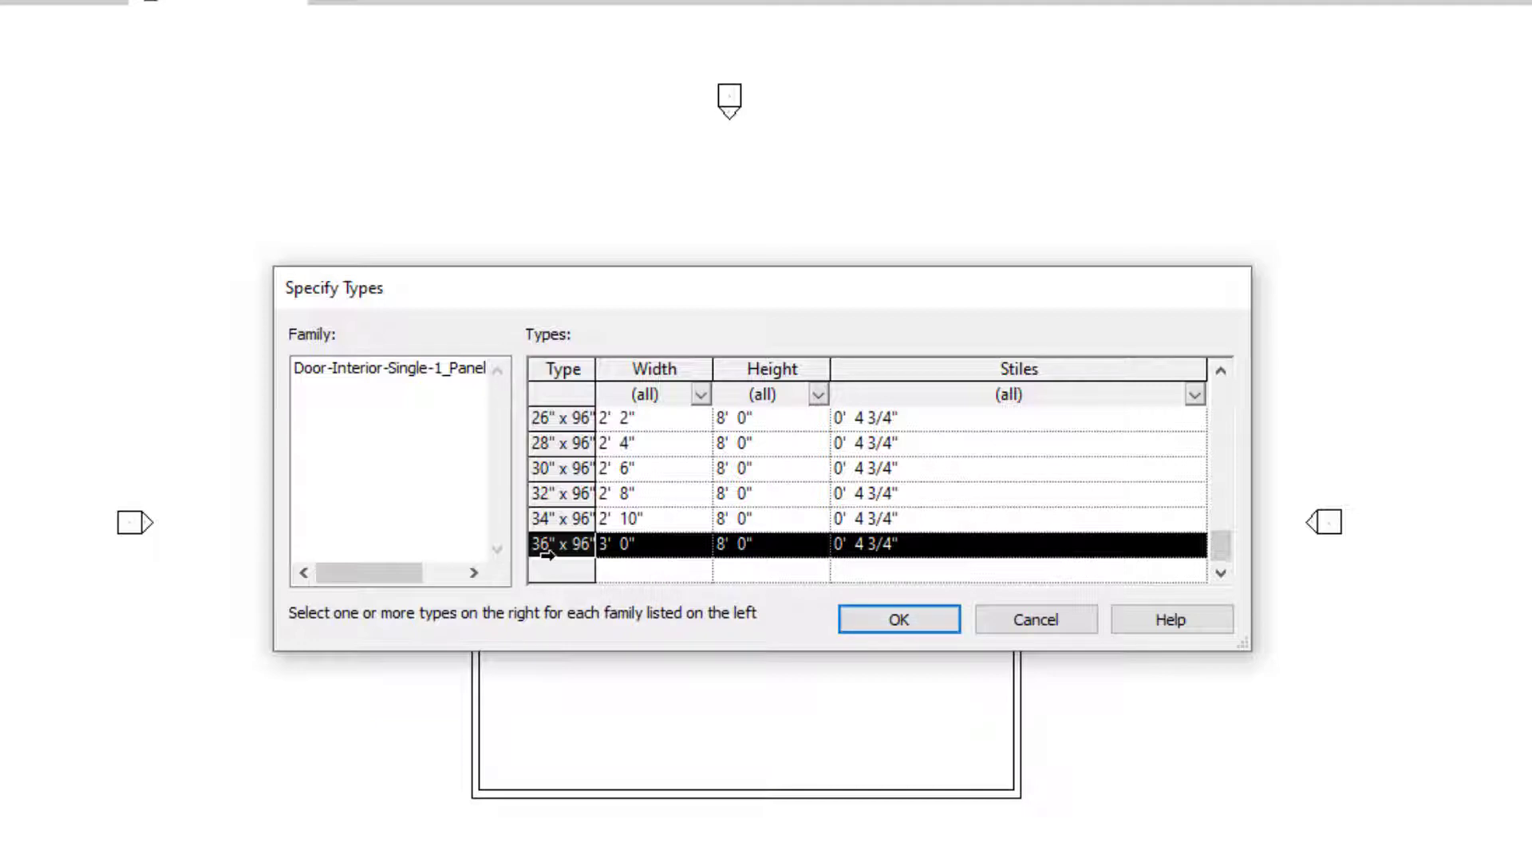
left_click(892, 619)
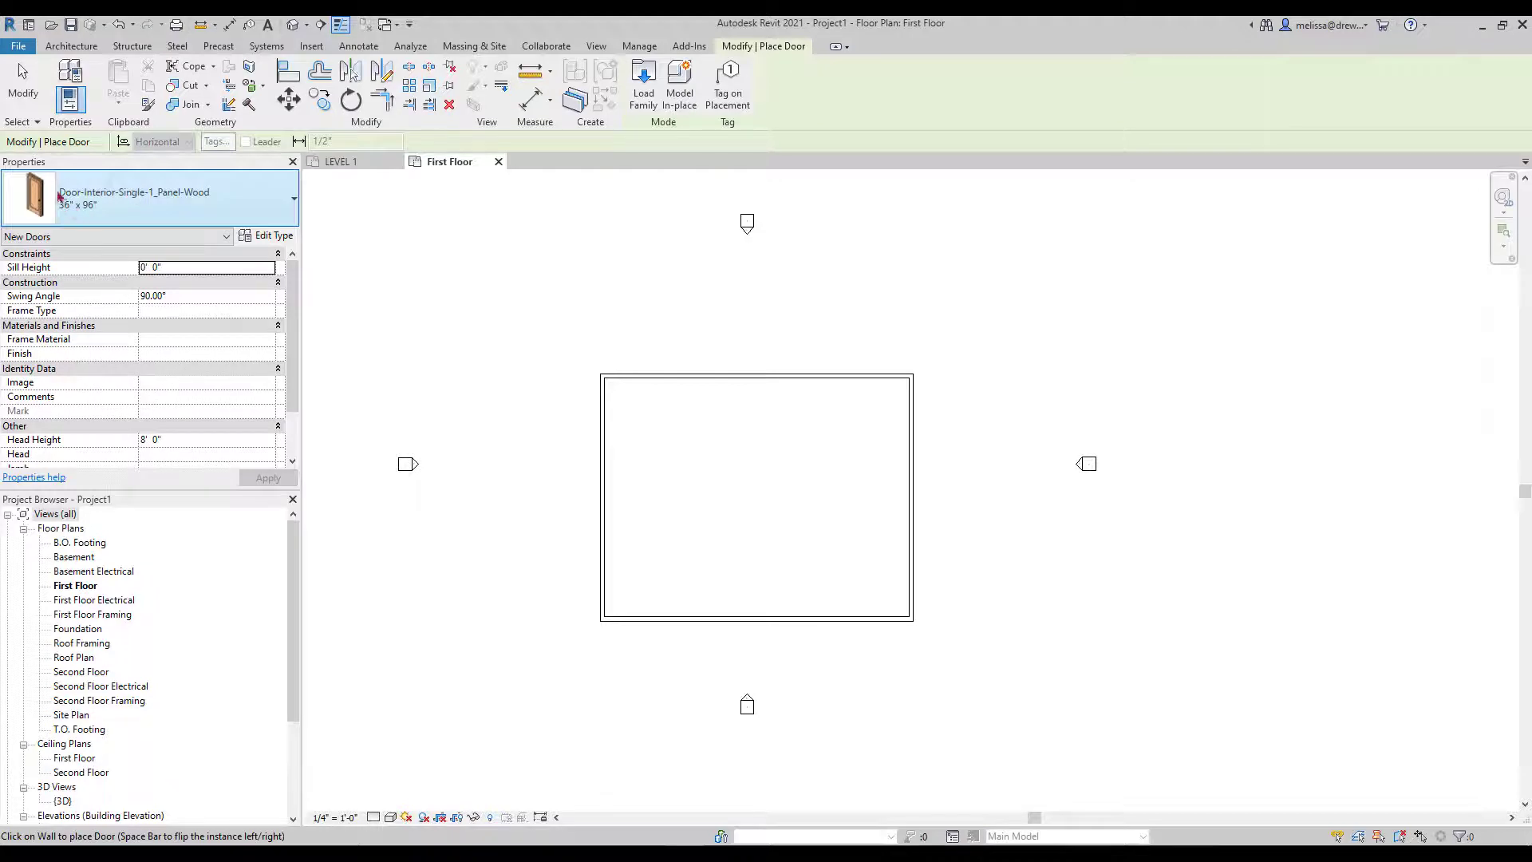
Place a 36" x 96" door in the south wall, swinging inward, 18' 0" from the west wall
left_click(99, 197)
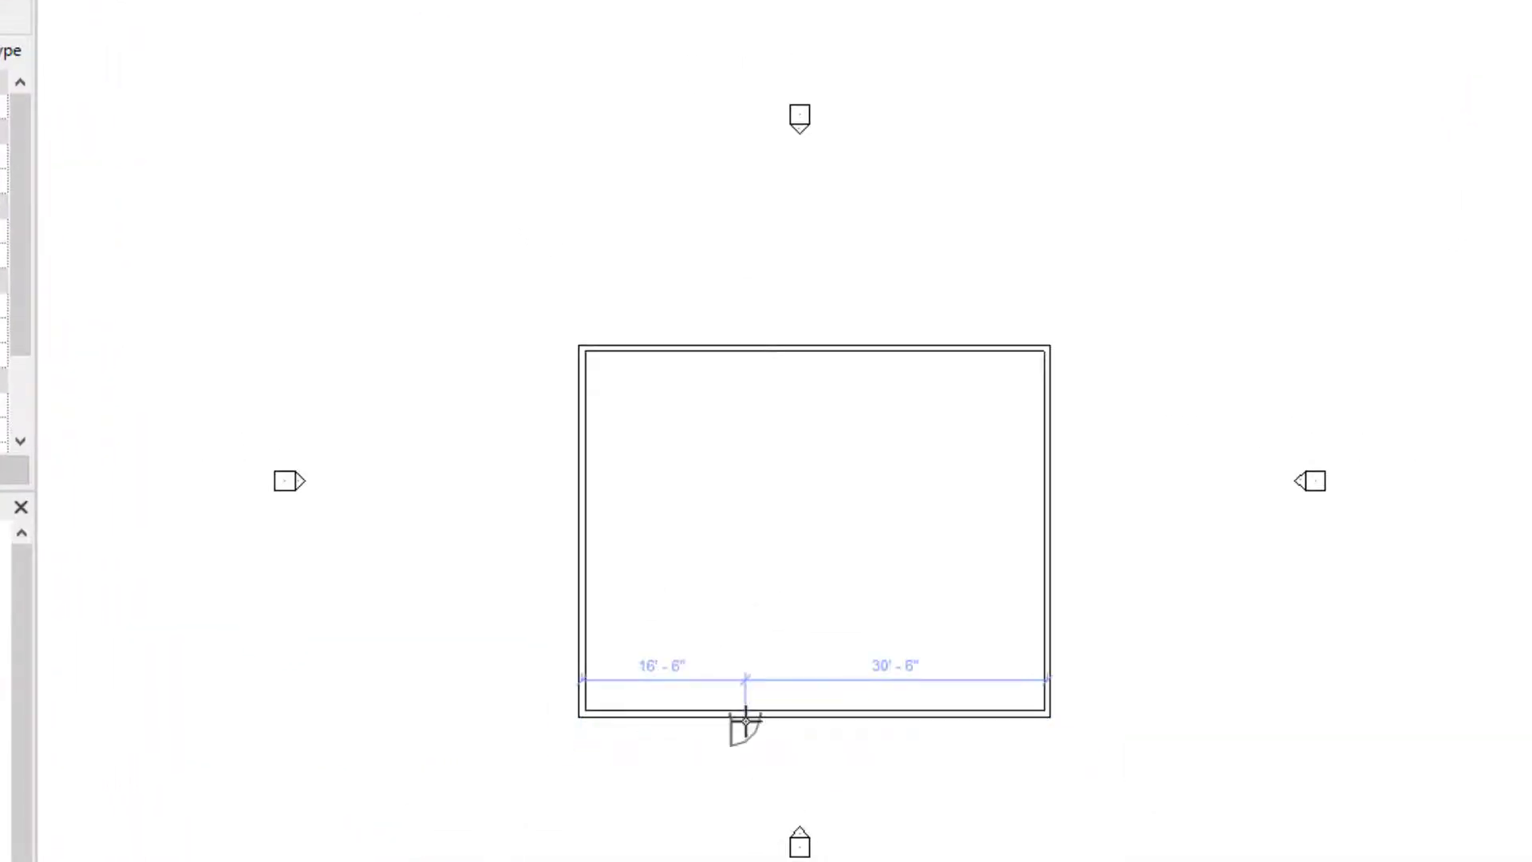
scroll(745, 703, "up", 2)
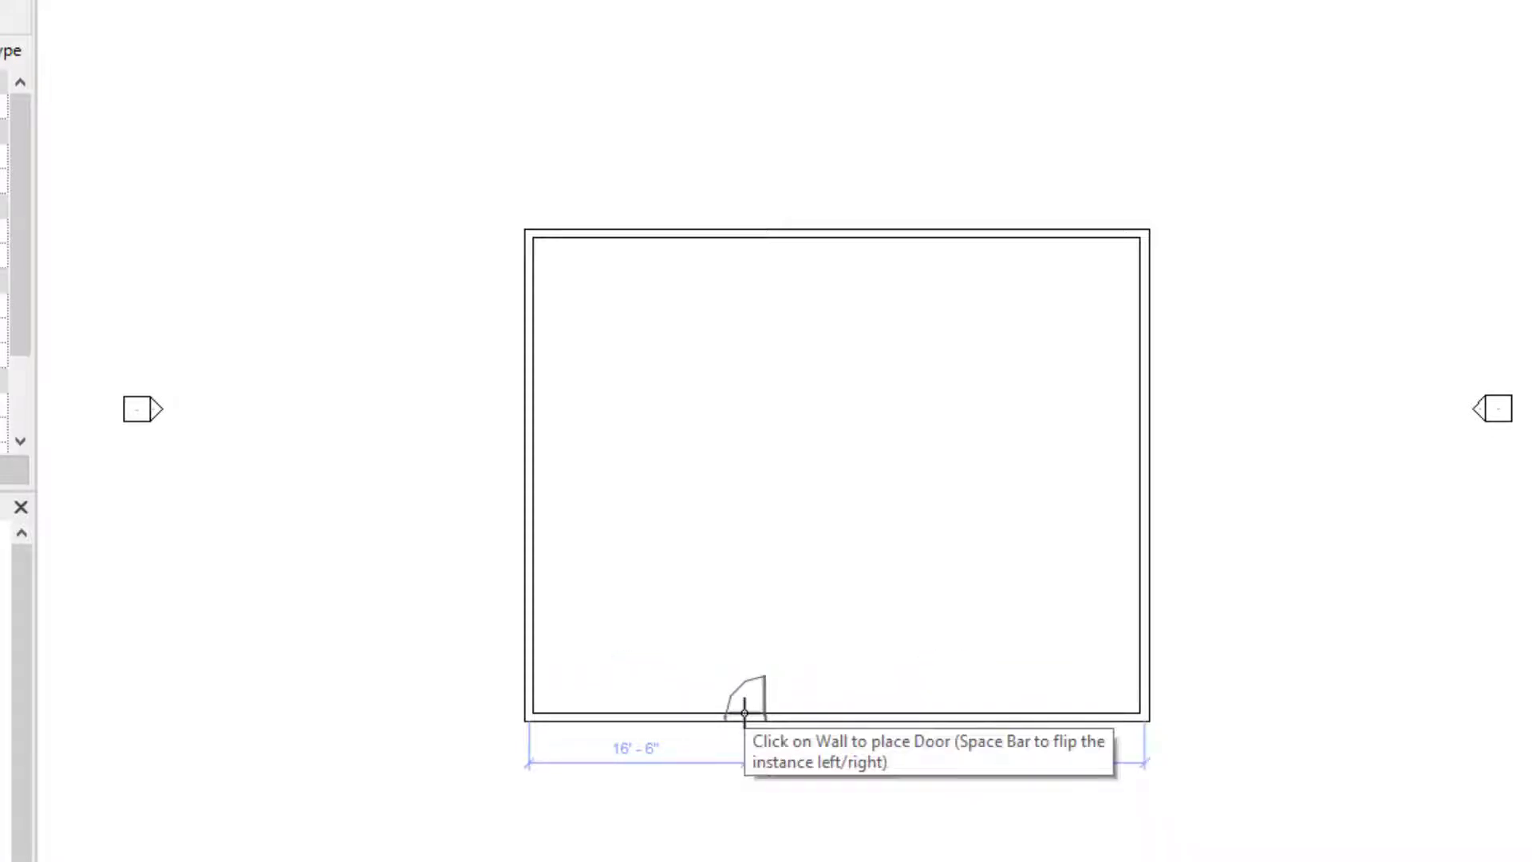
key("space")
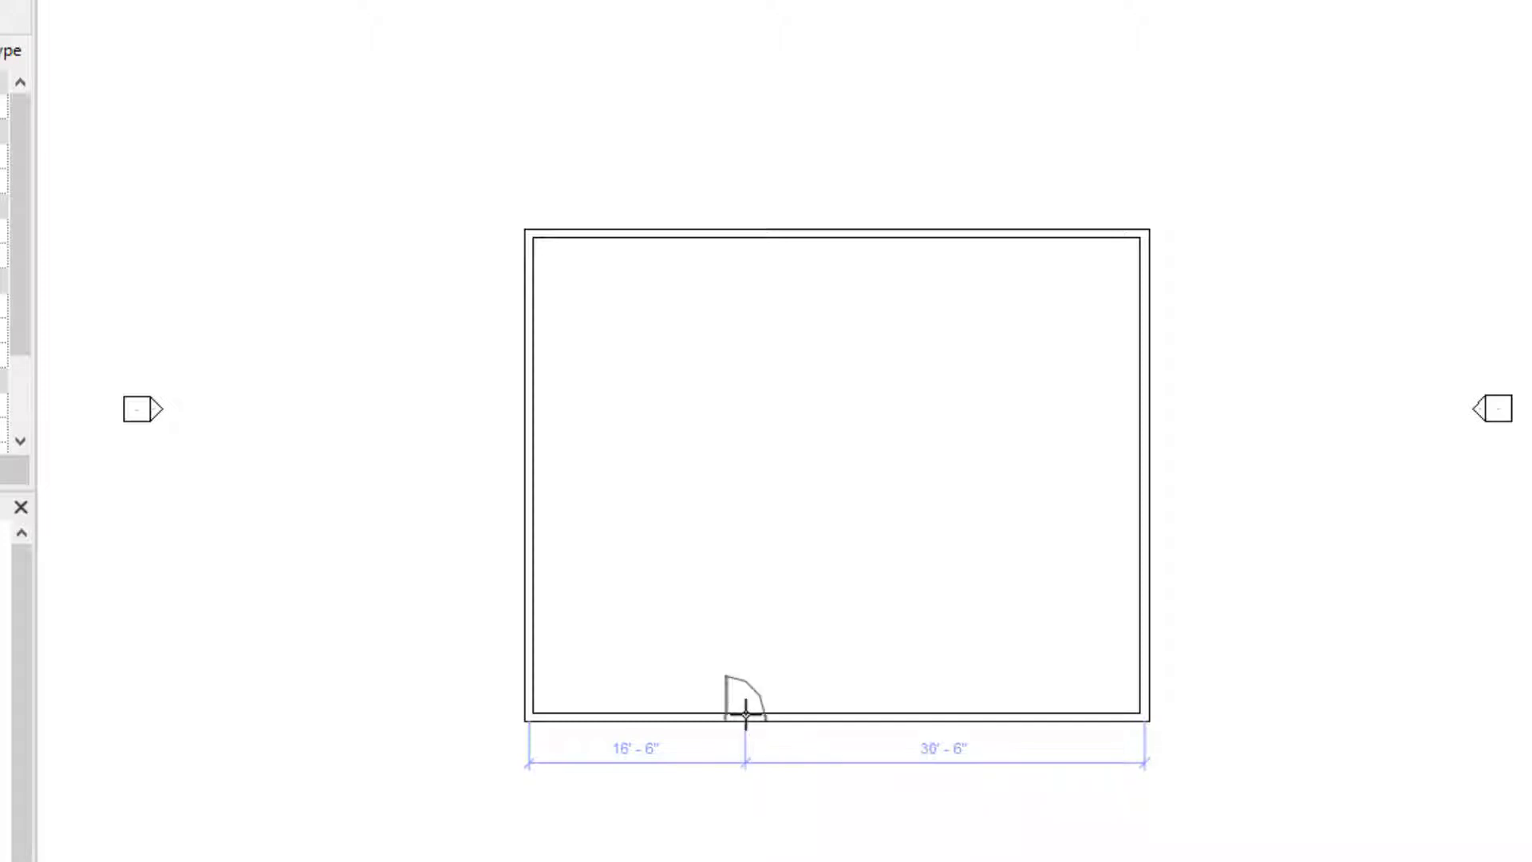
key("space")
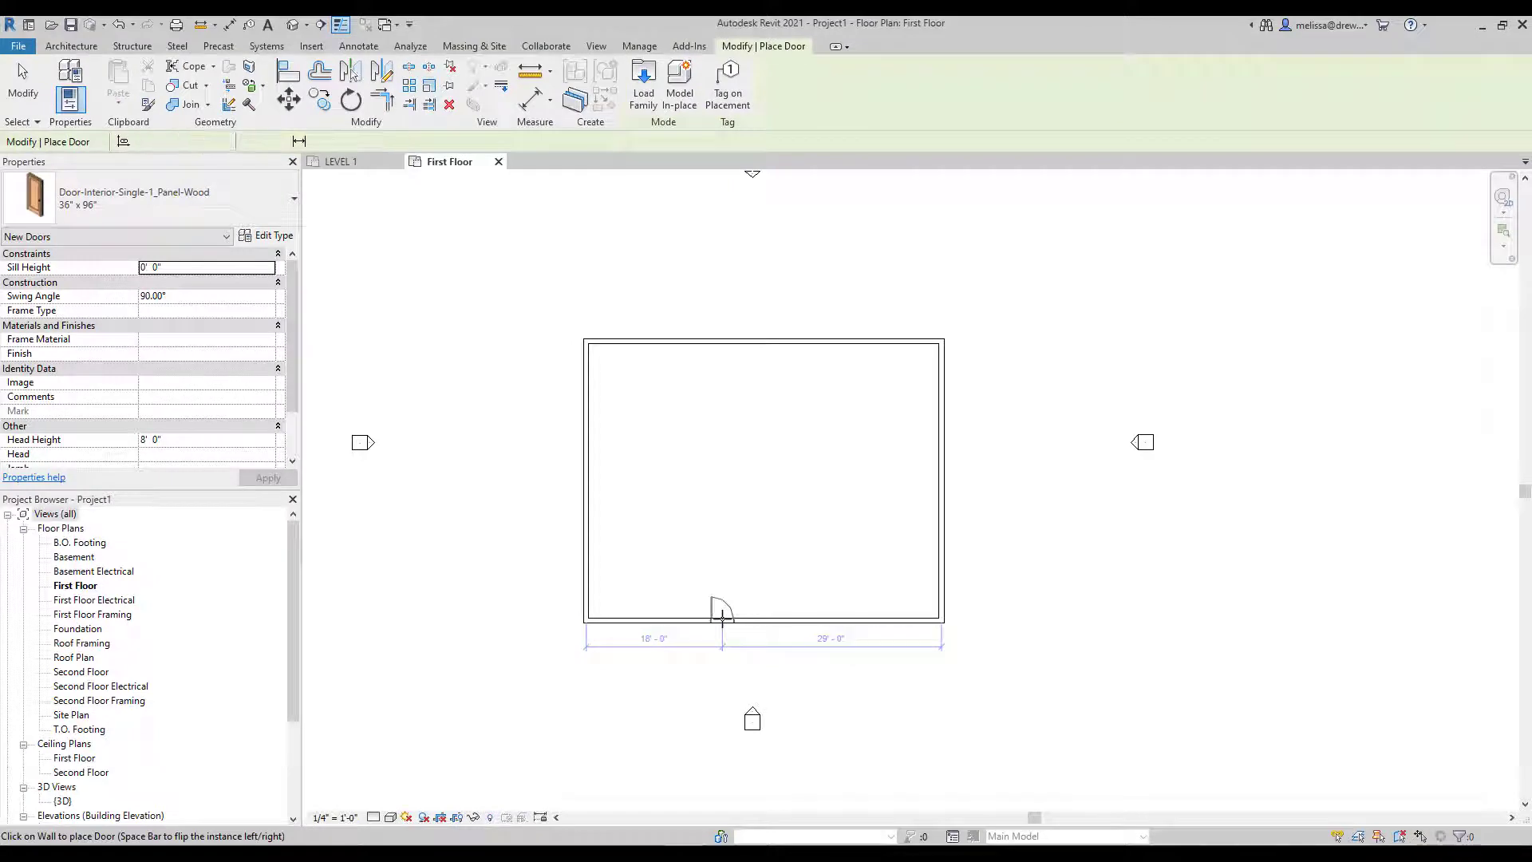
key("Escape")
key("Escape")
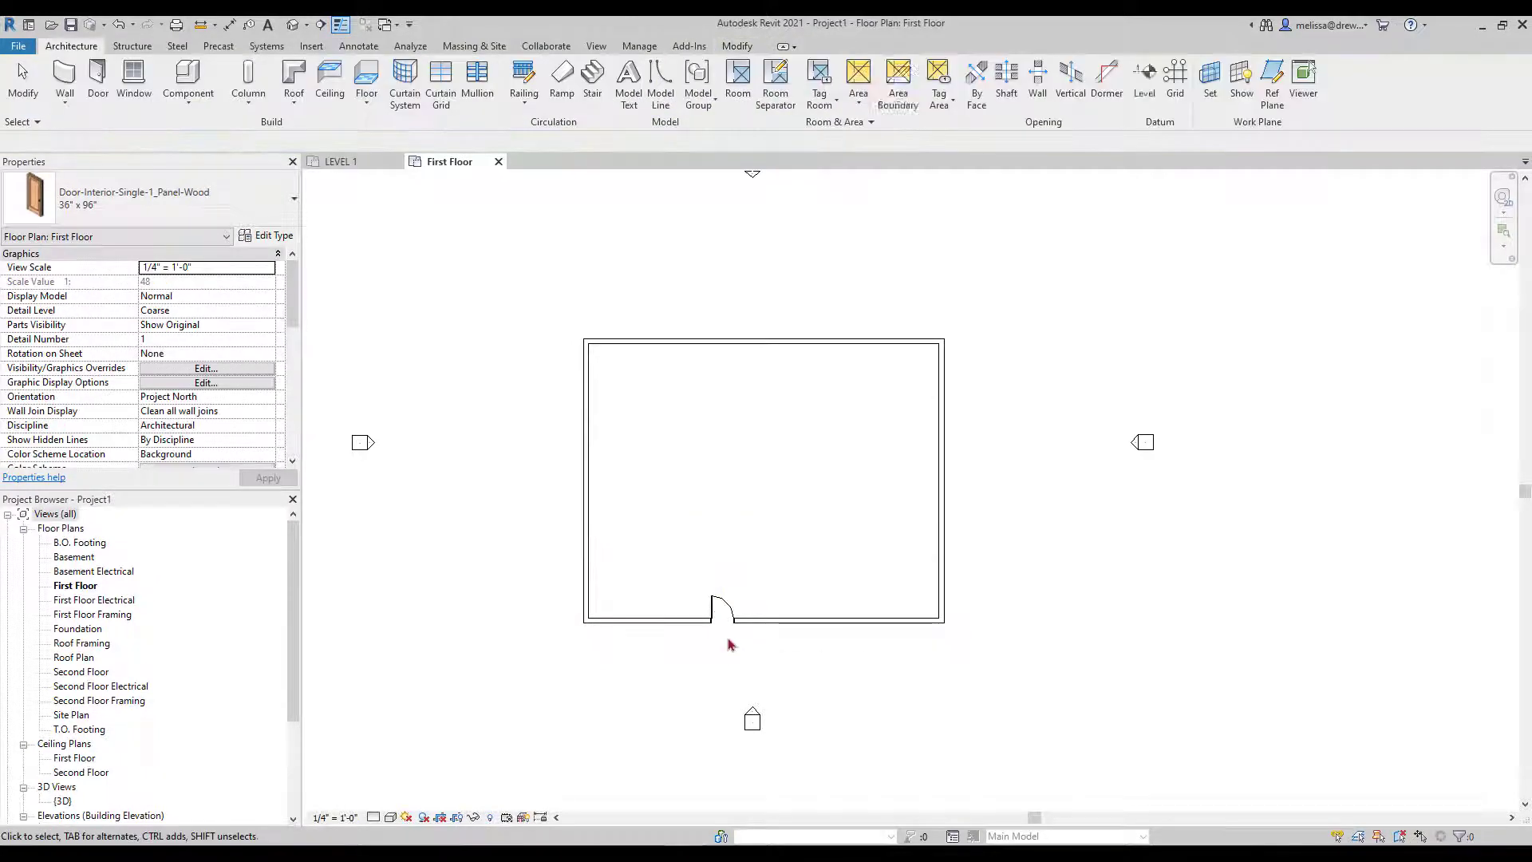
Duplicate the placed door's type under the name 30" x 96"
left_click(726, 628)
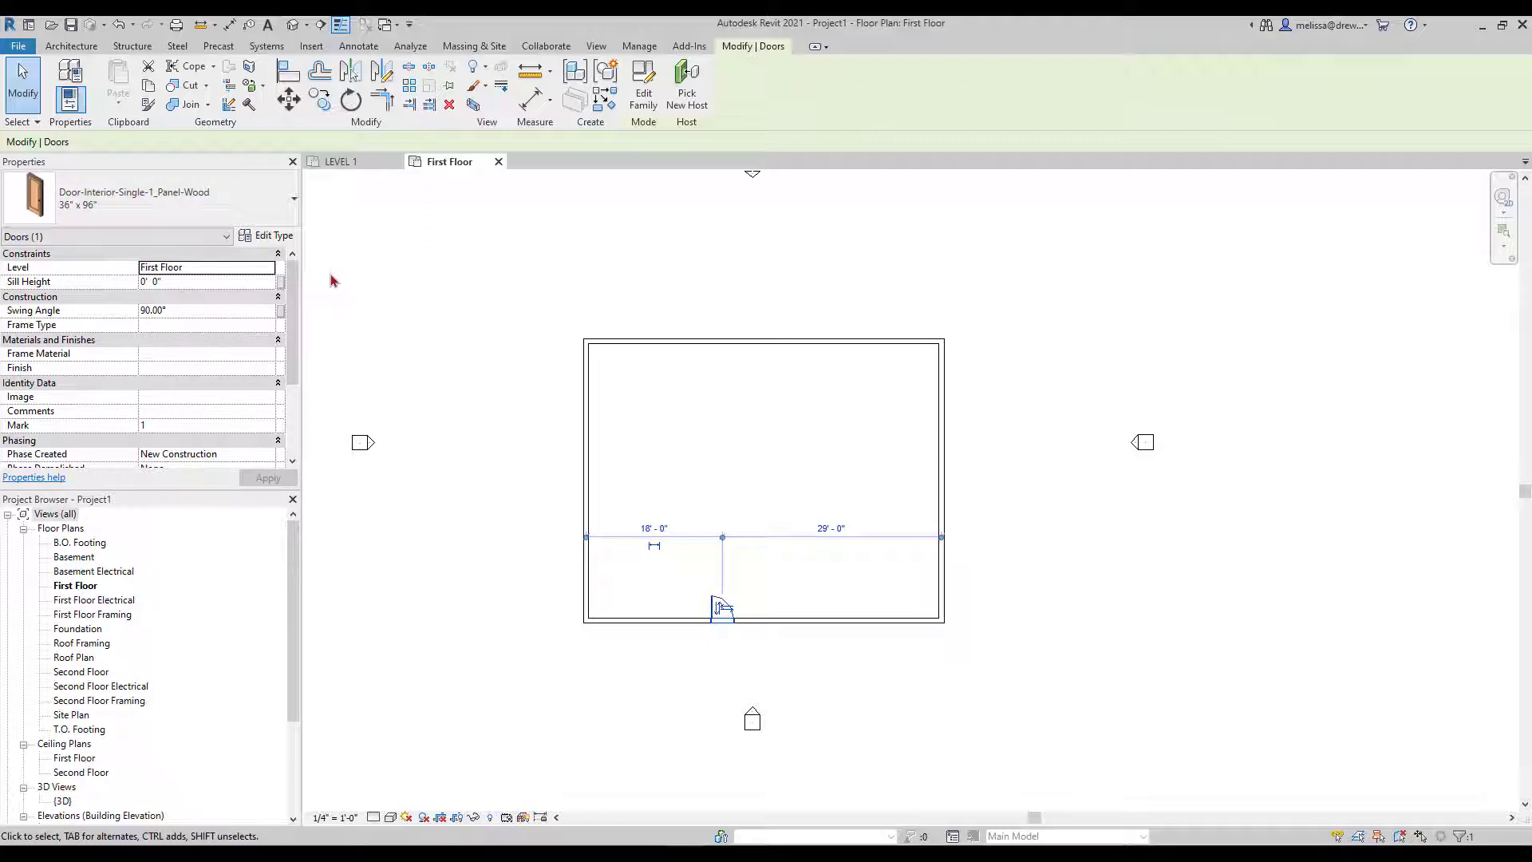
left_click(281, 239)
left_click(906, 220)
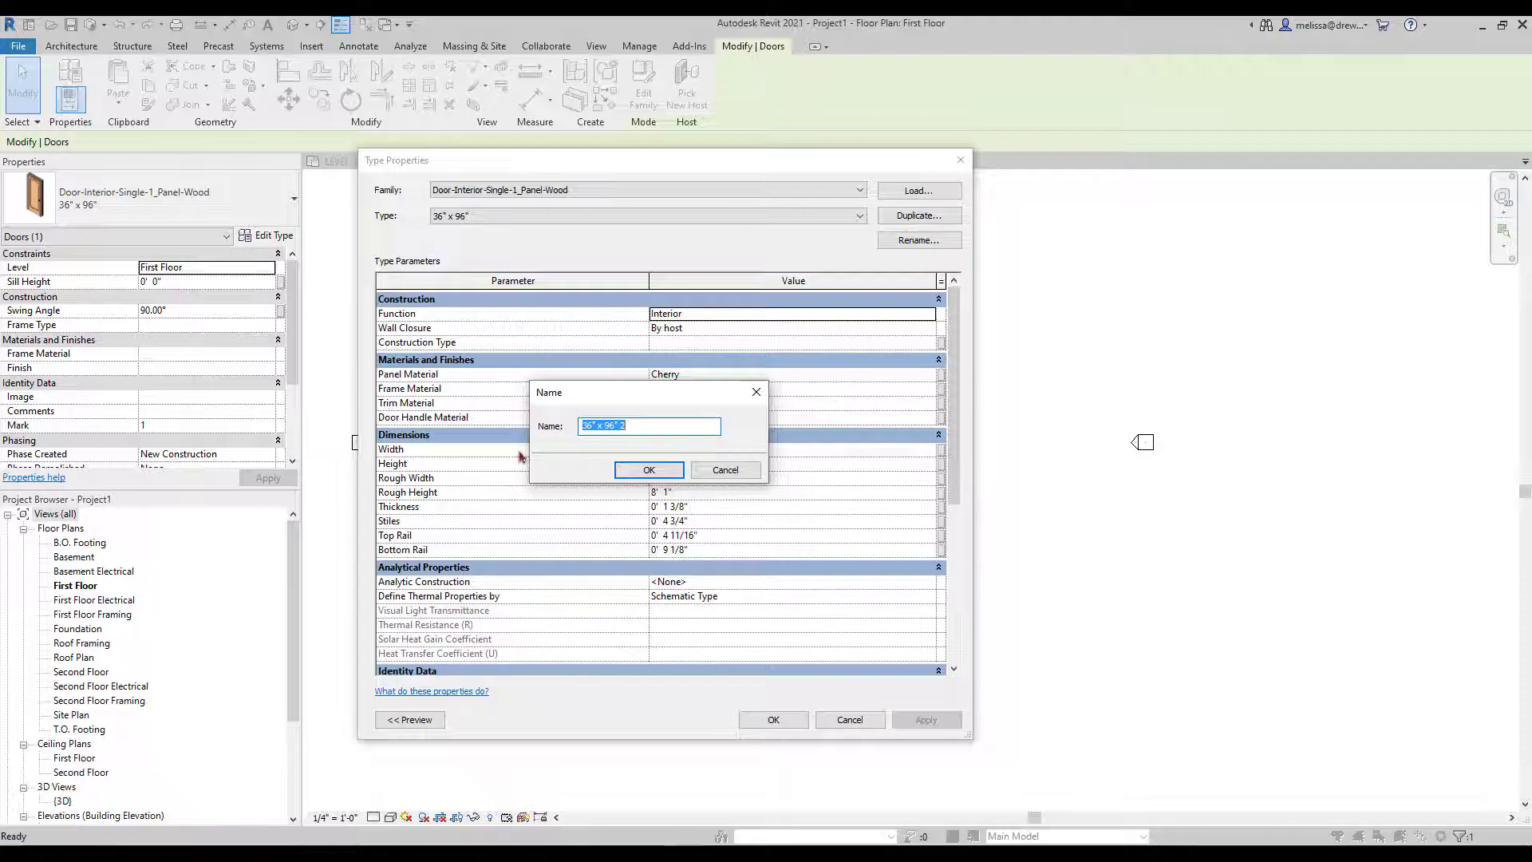
left_click(588, 427)
type("0")
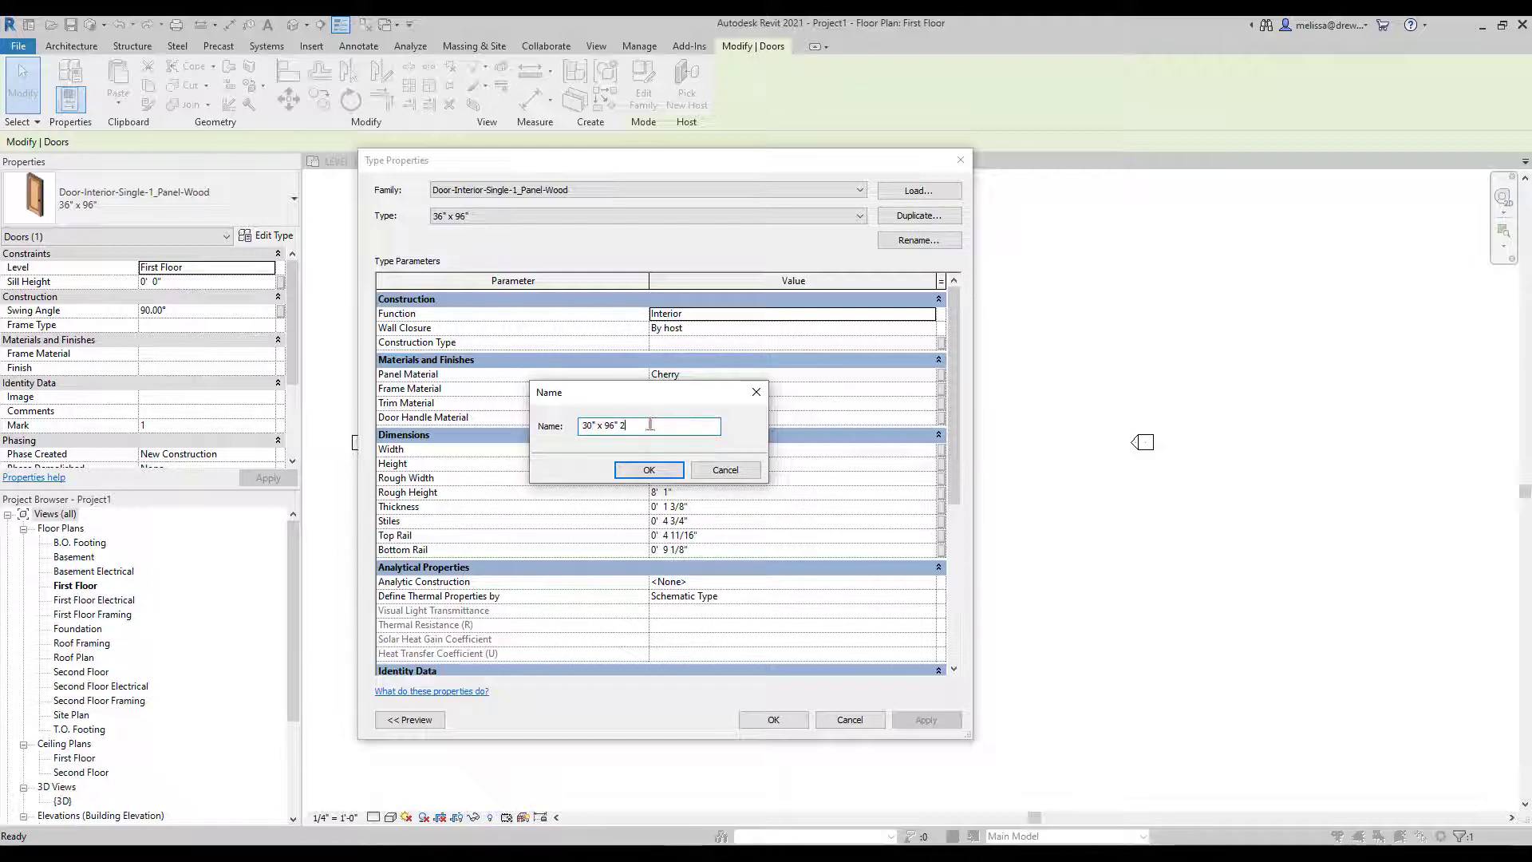
left_click(648, 470)
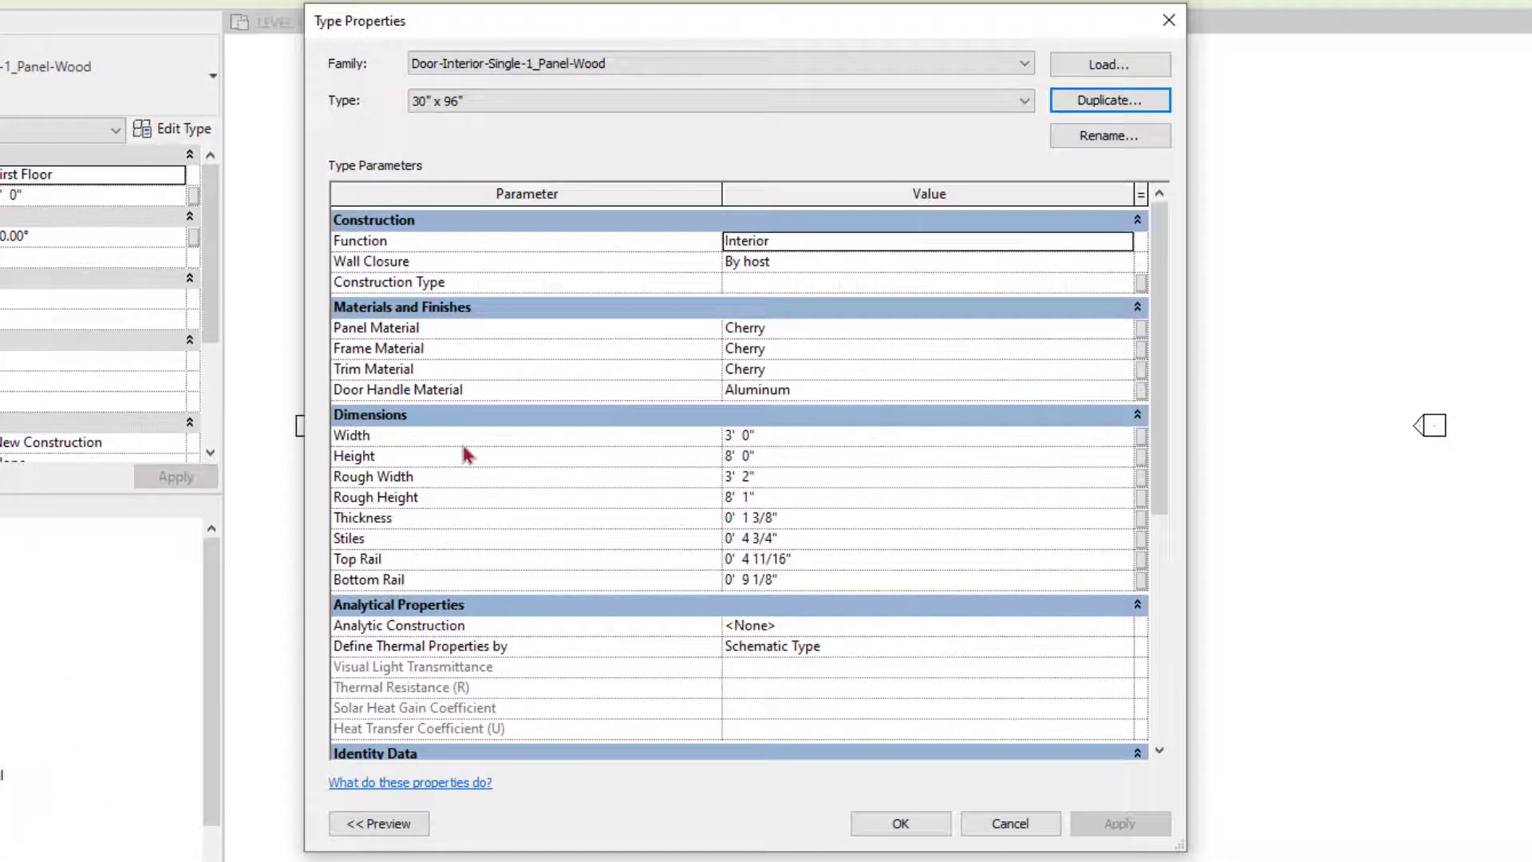
Set the 30" x 96" door type's Width to 2' 6" and its Function to Exterior, and apply the type changes
left_click(795, 442)
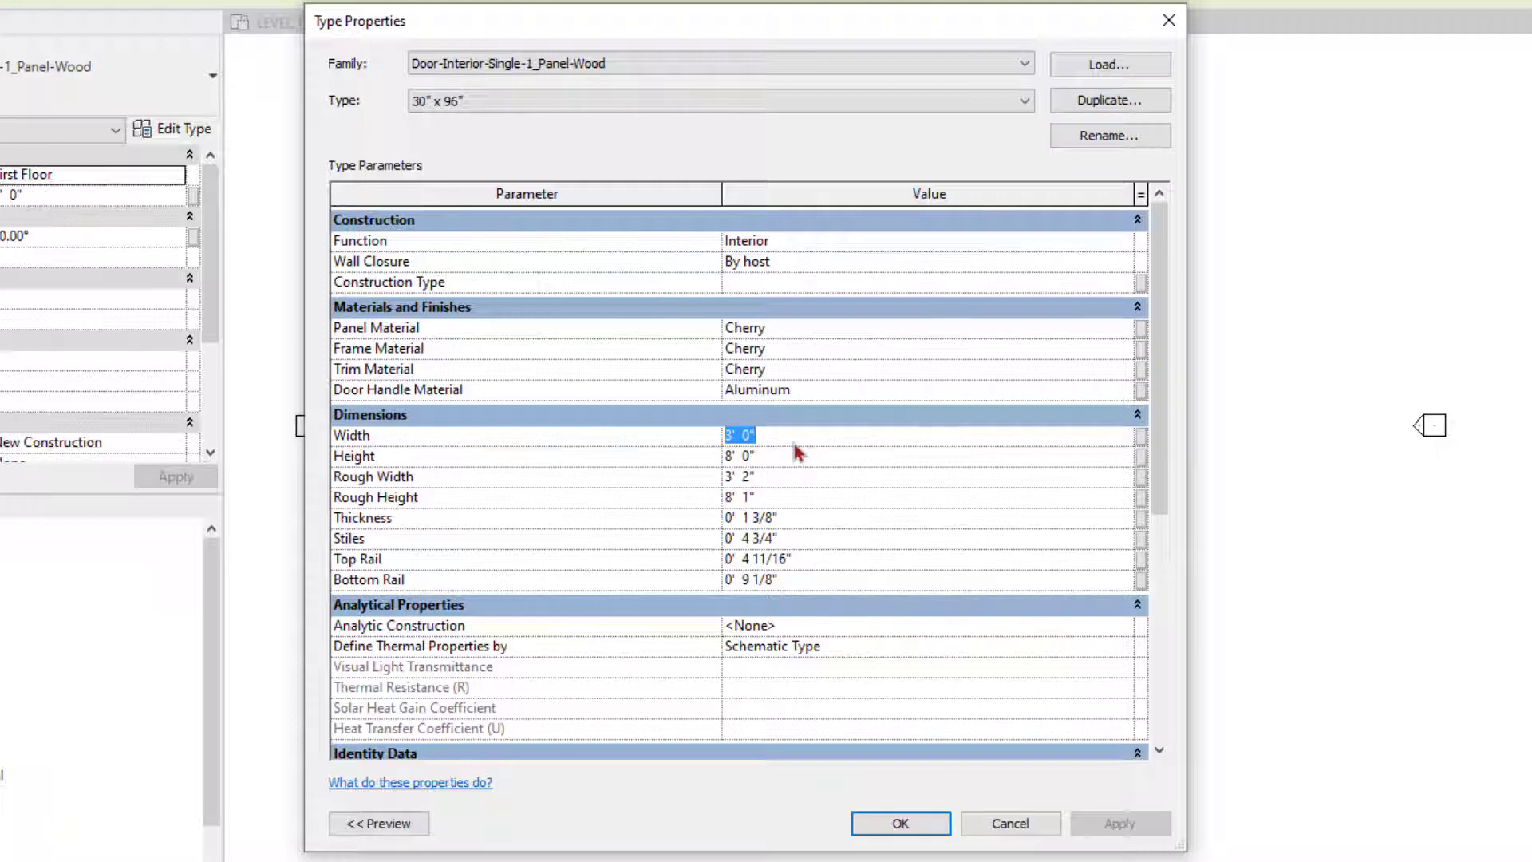
type("2 6")
left_click(1123, 241)
left_click(750, 280)
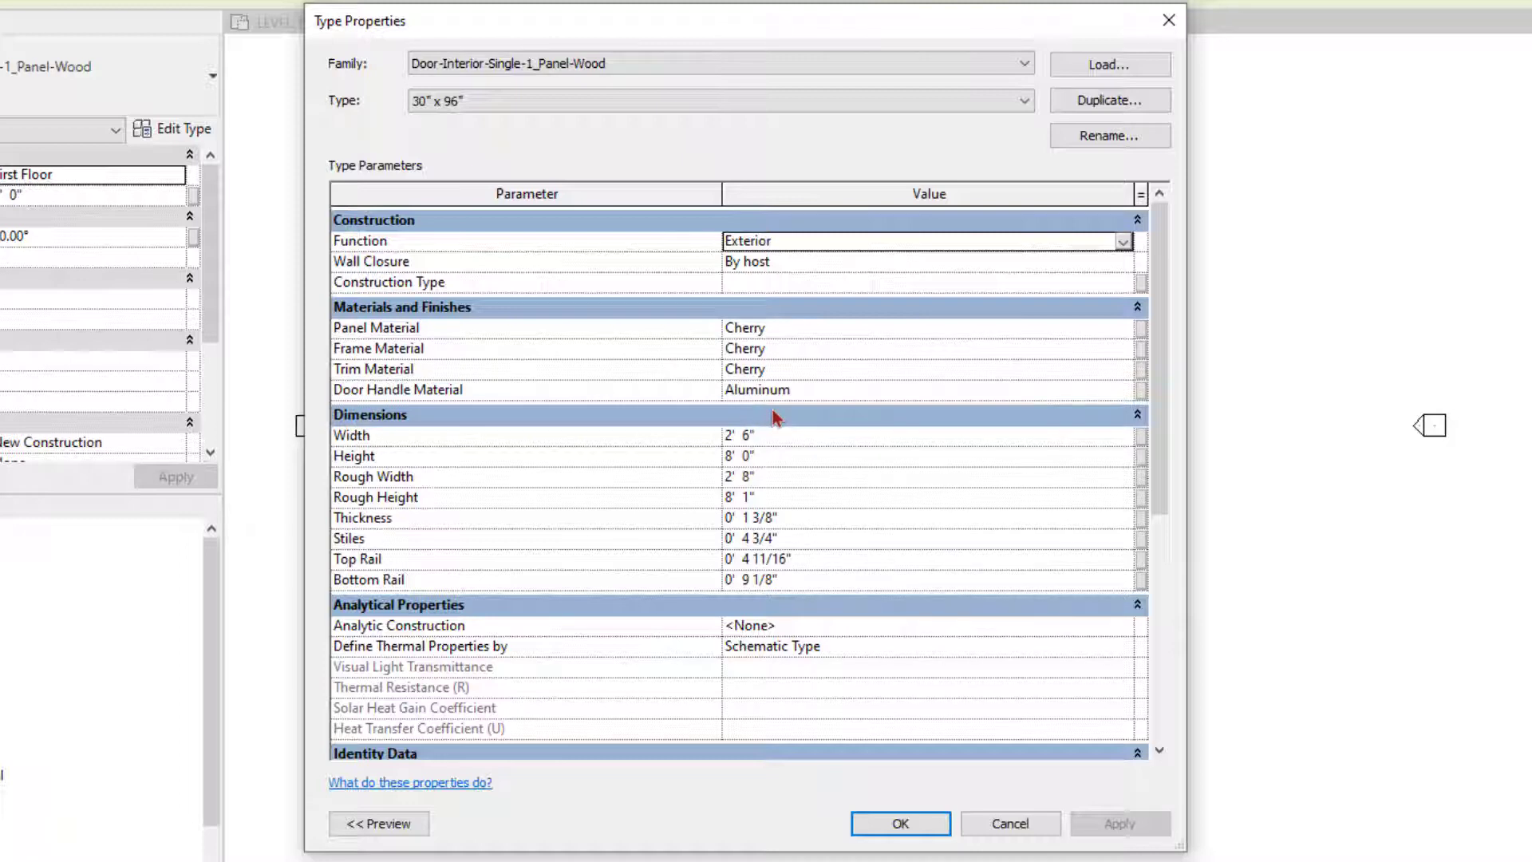
left_click(903, 831)
Review the selected door's instance properties and set its Swing Angle to 60°
scroll(821, 736, "up", 5)
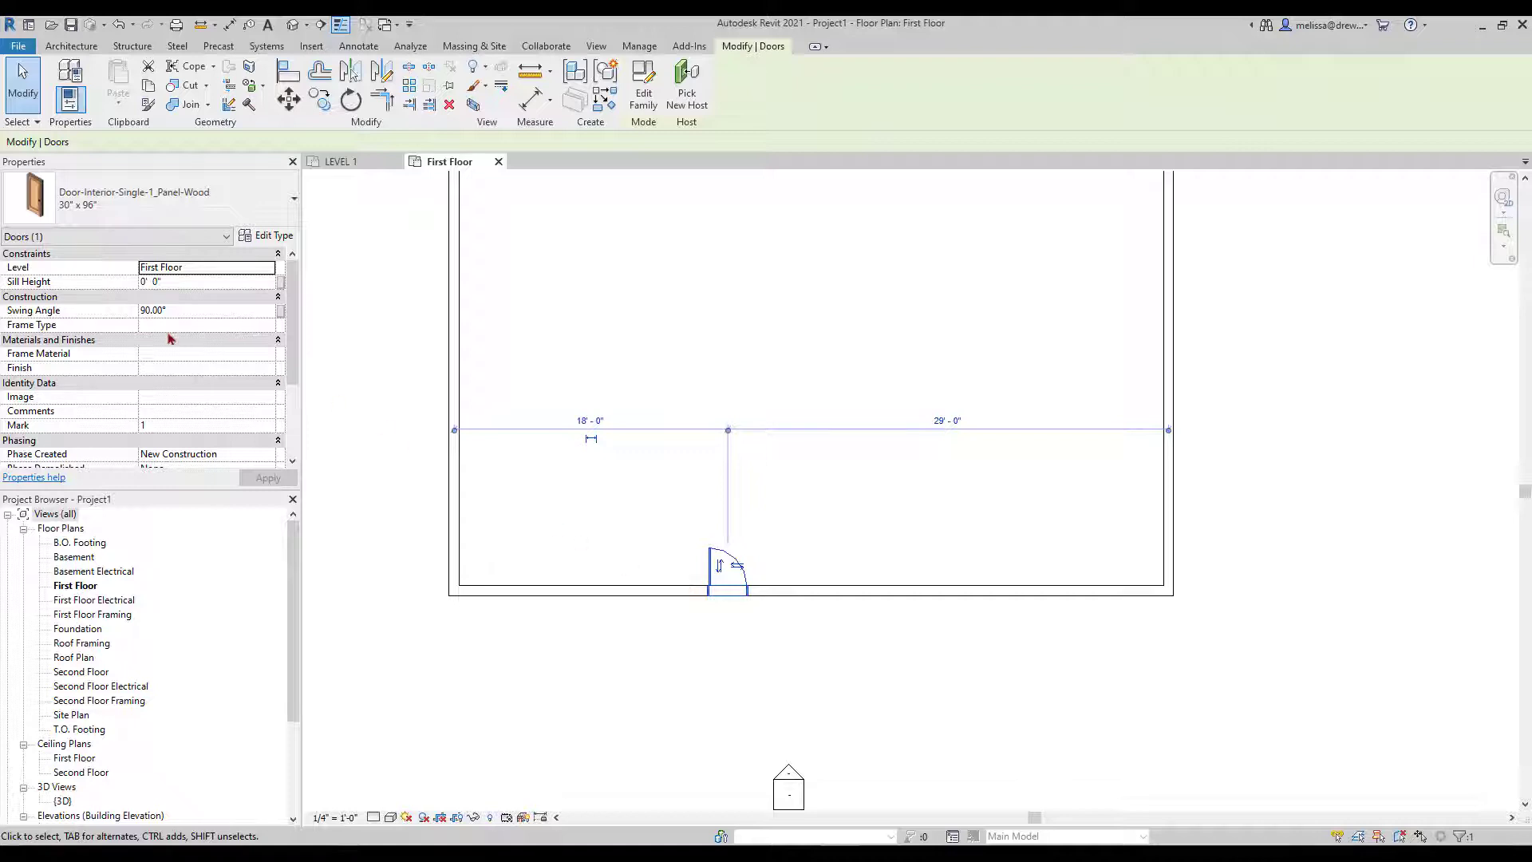
scroll(152, 364, "down", 3)
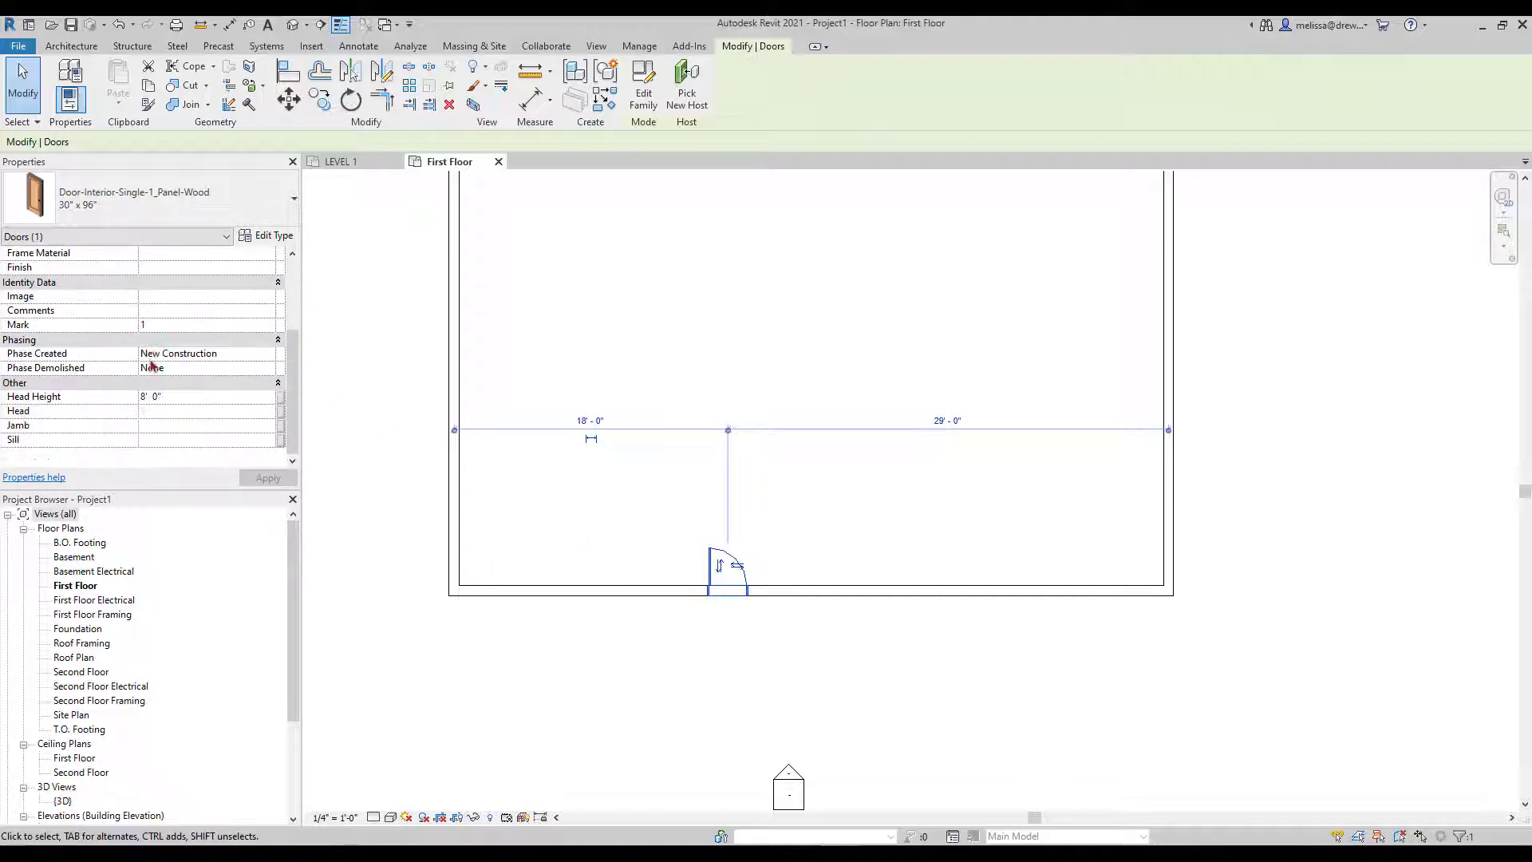
scroll(184, 411, "up", 1)
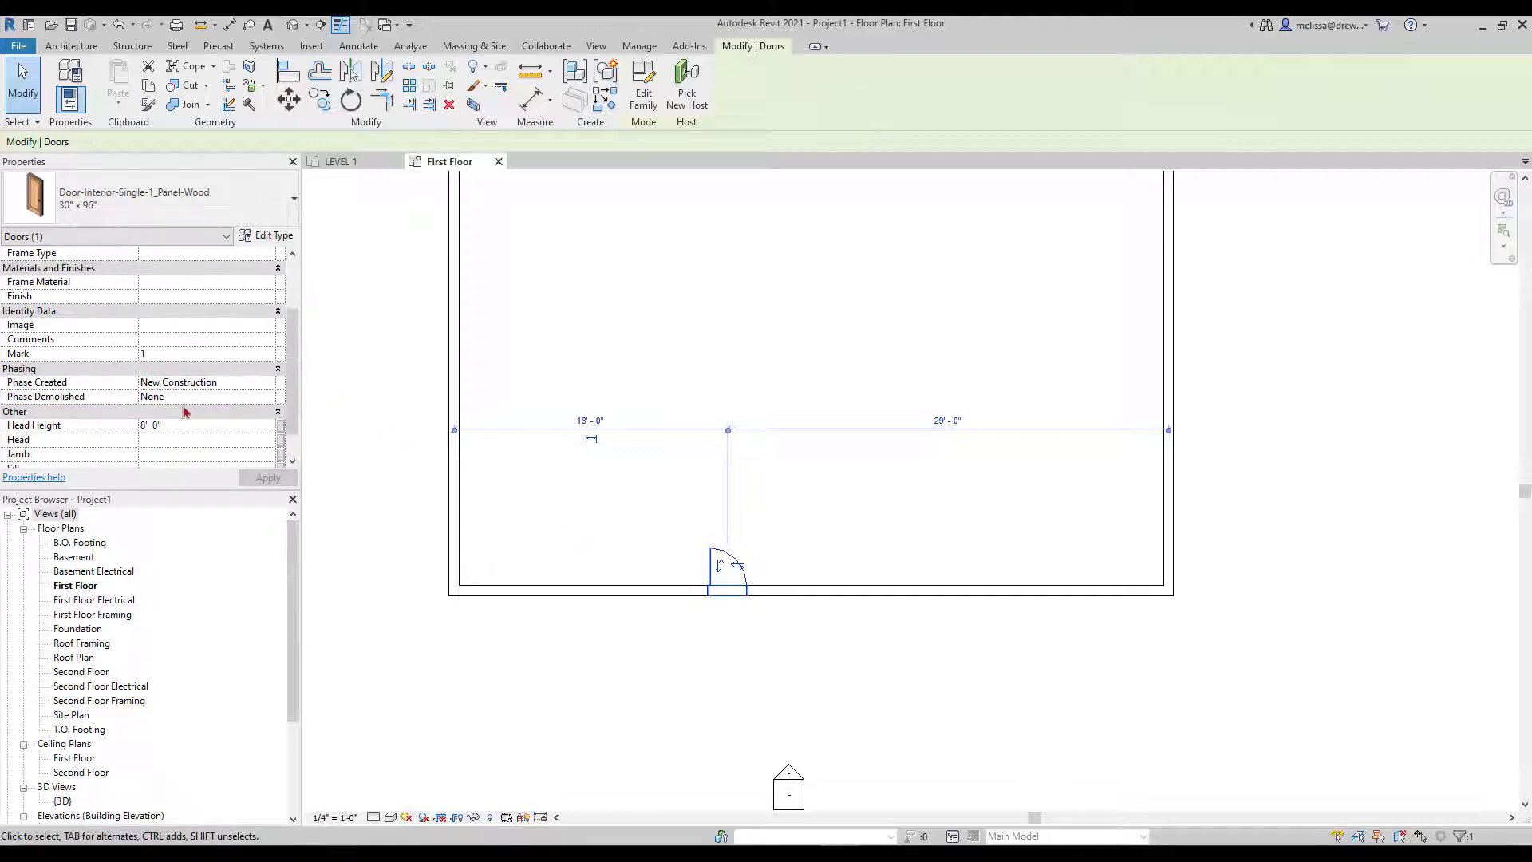
scroll(209, 396, "up", 3)
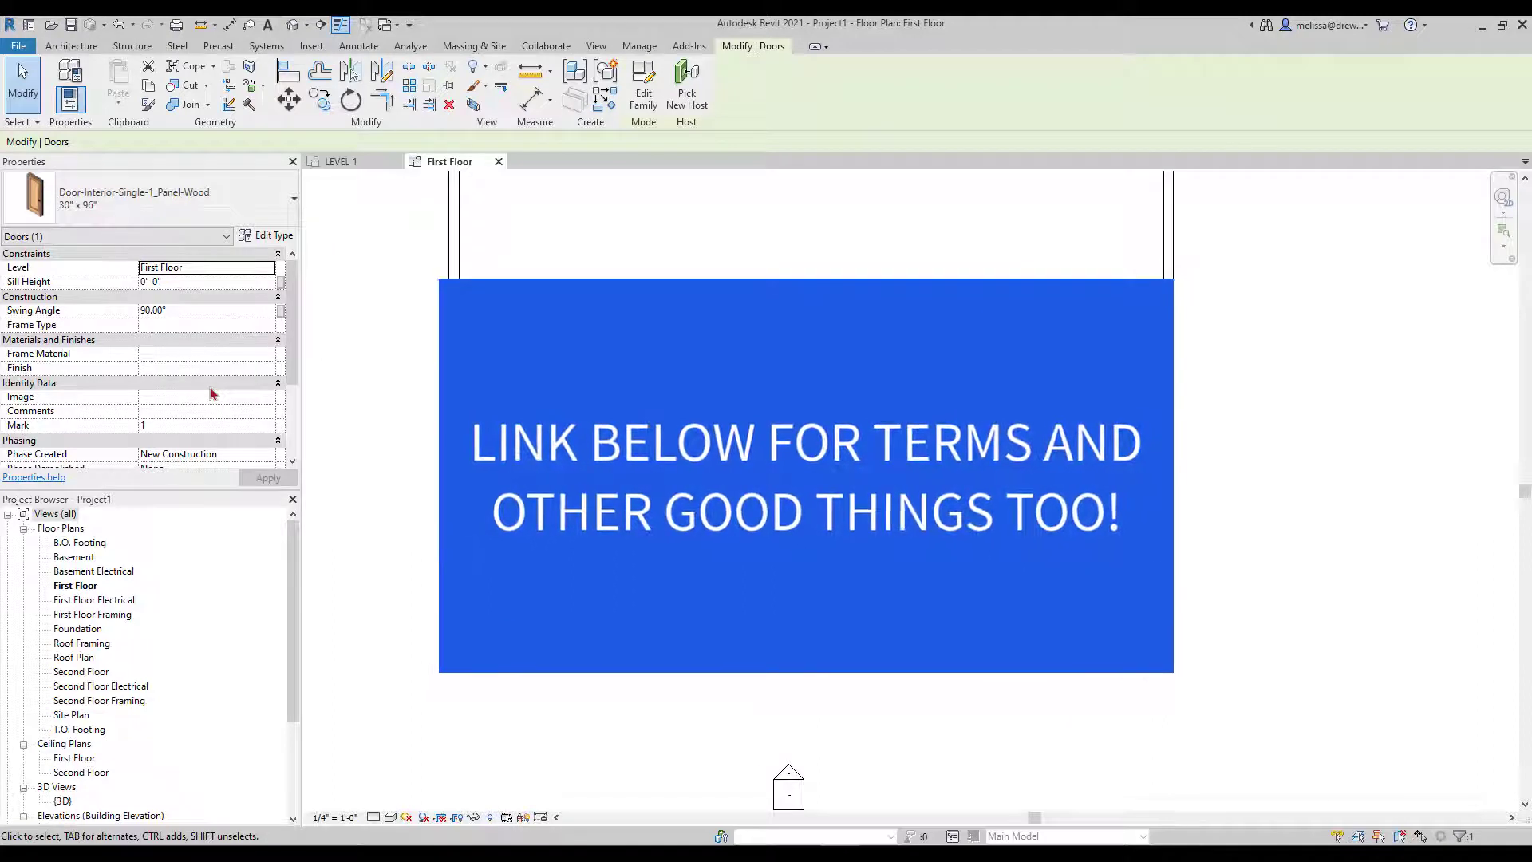
left_click(189, 316)
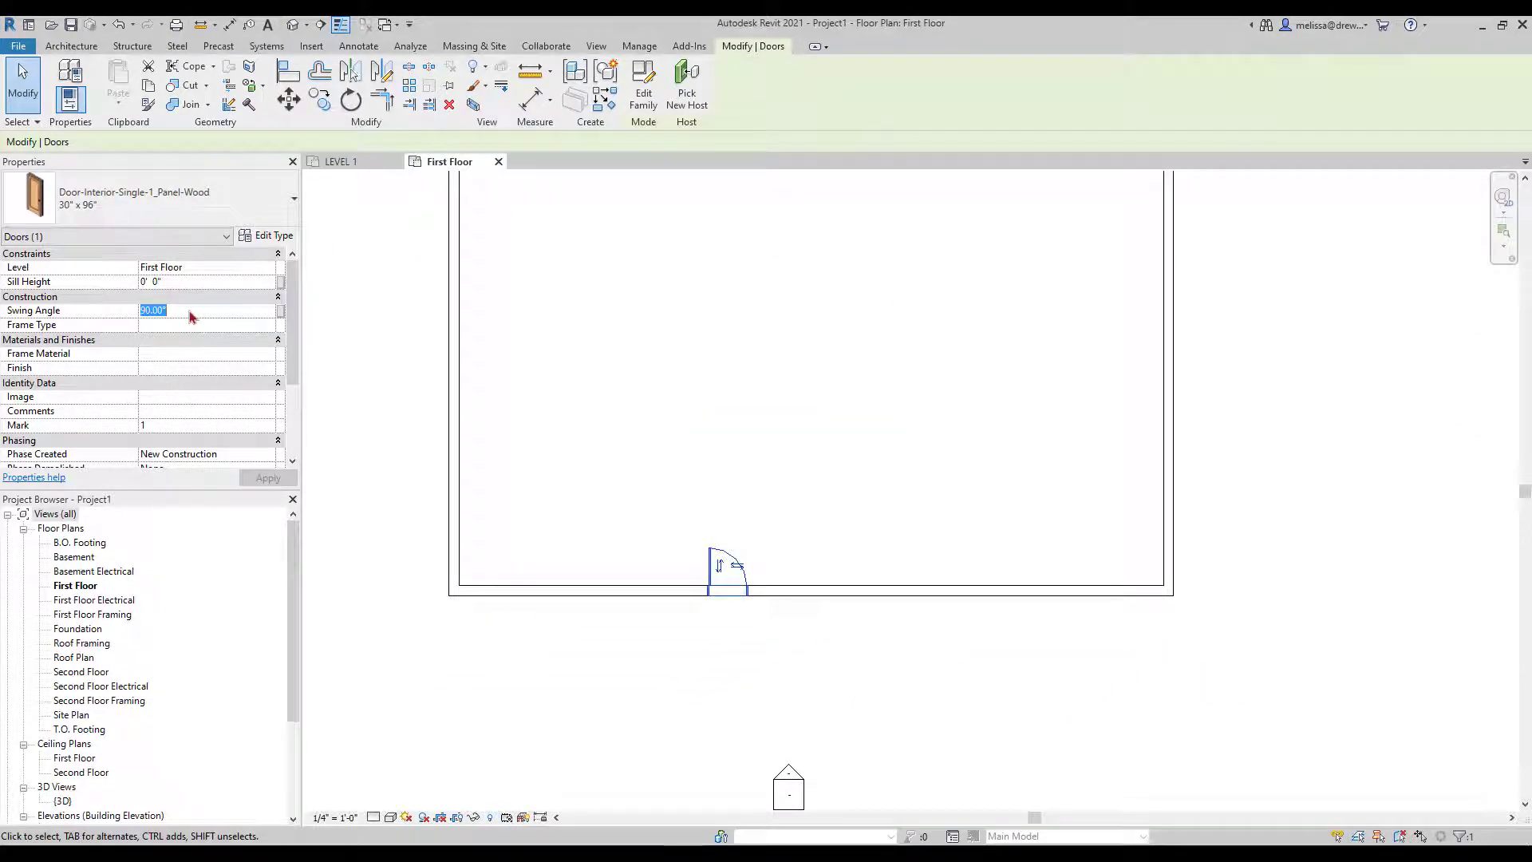
type("60")
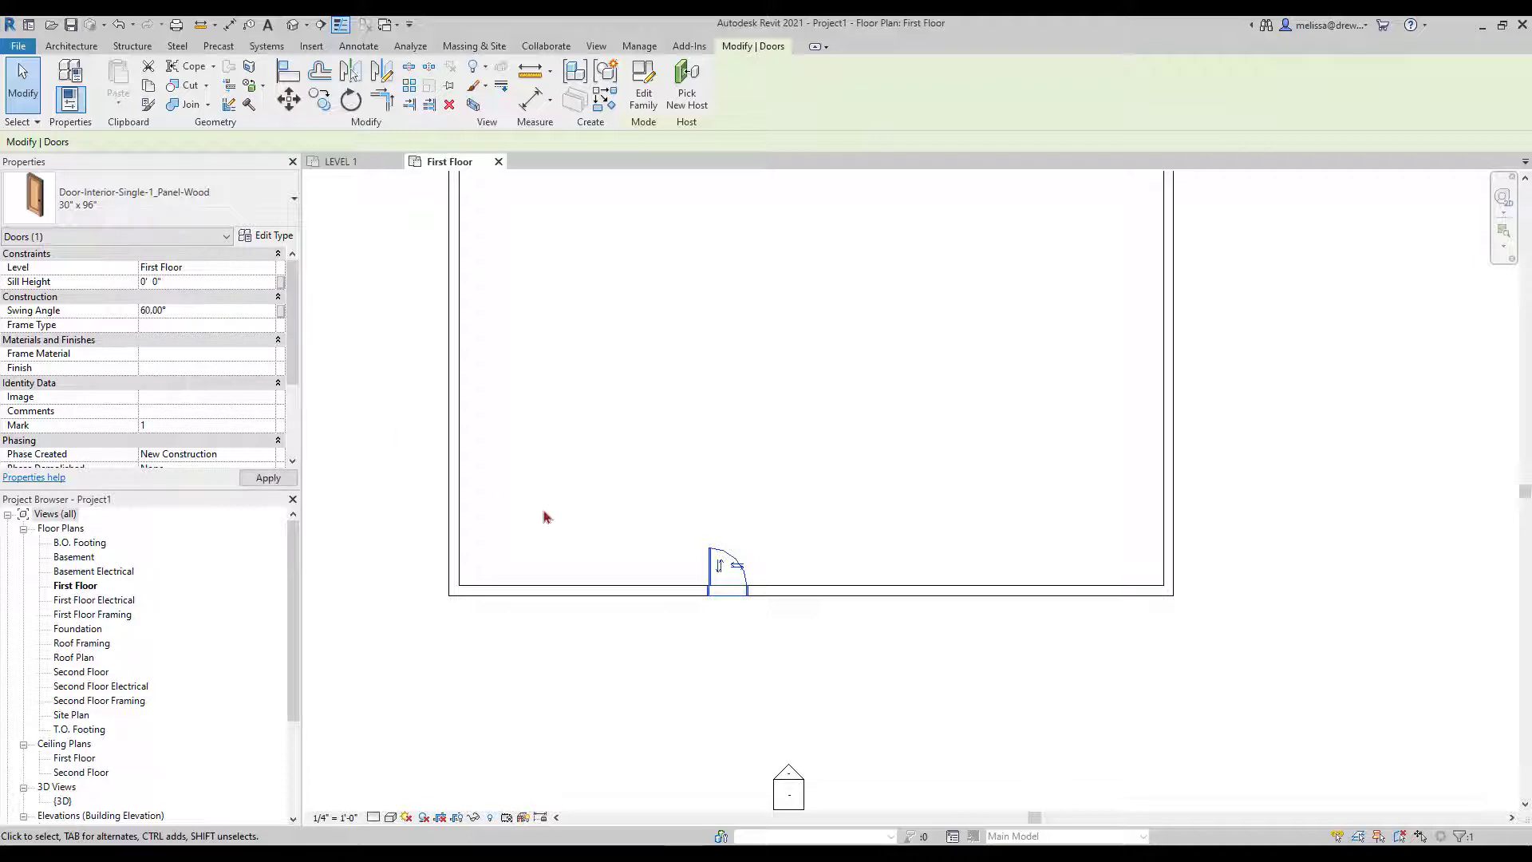
scroll(710, 610, "up", 5)
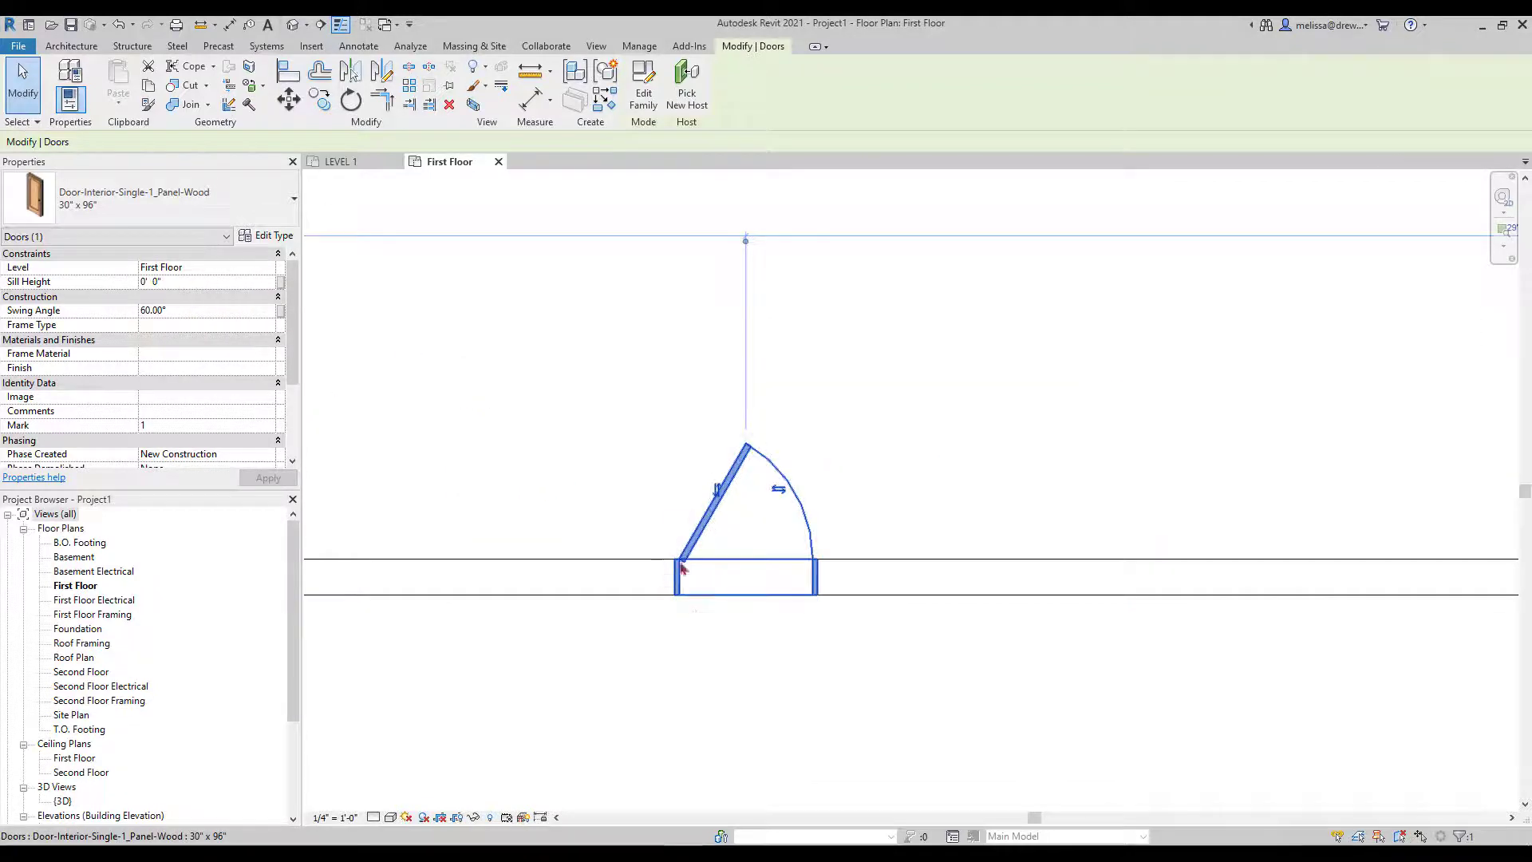
left_click(722, 655)
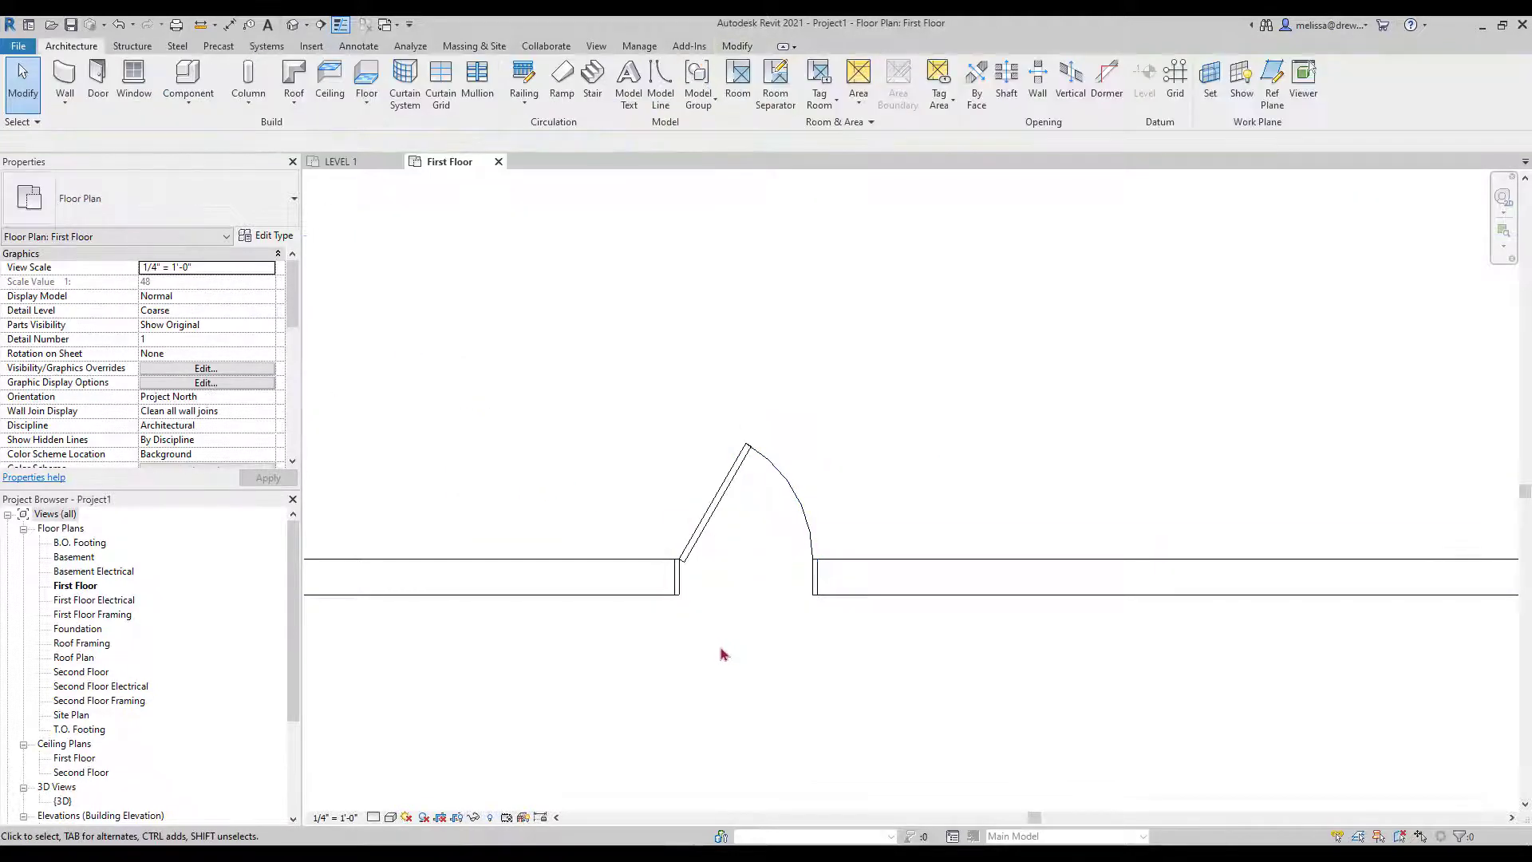
Copy the door 5' 4" to the east along the south wall
left_click(702, 544)
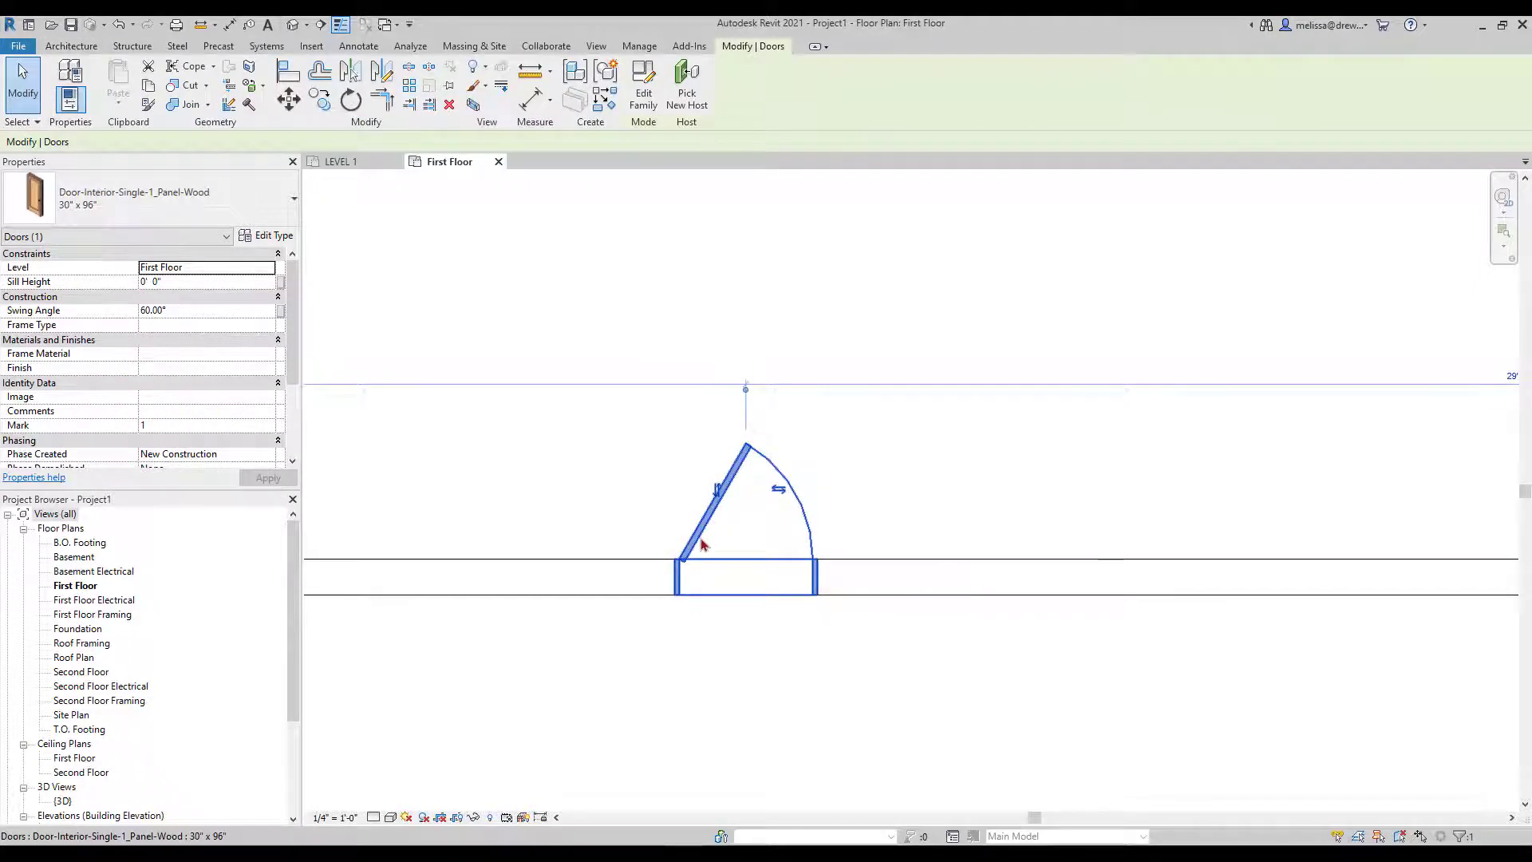
key("c")
key("o")
left_click(702, 545)
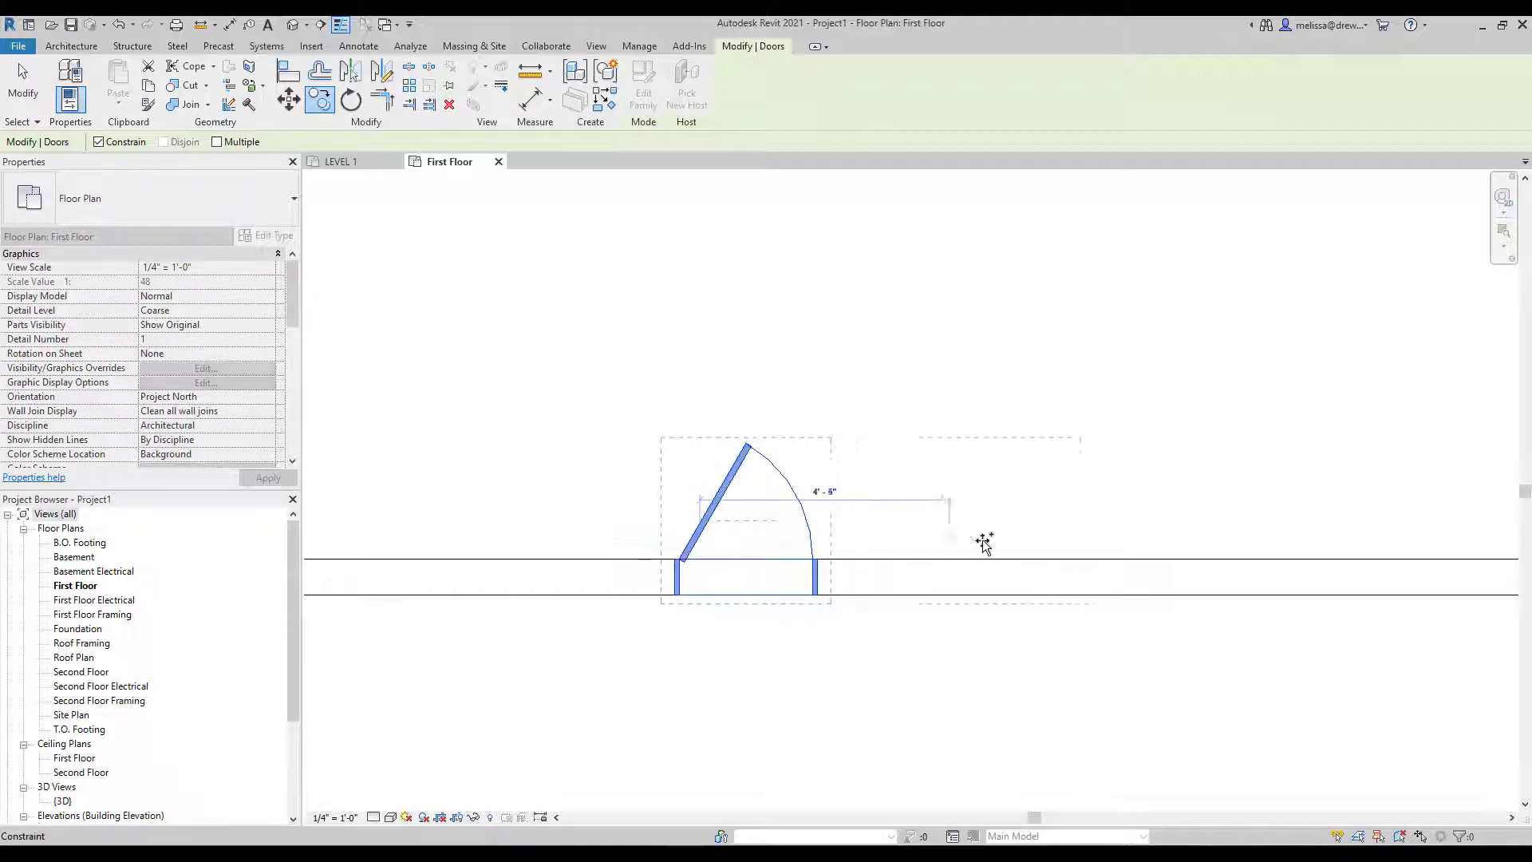
left_click(986, 544)
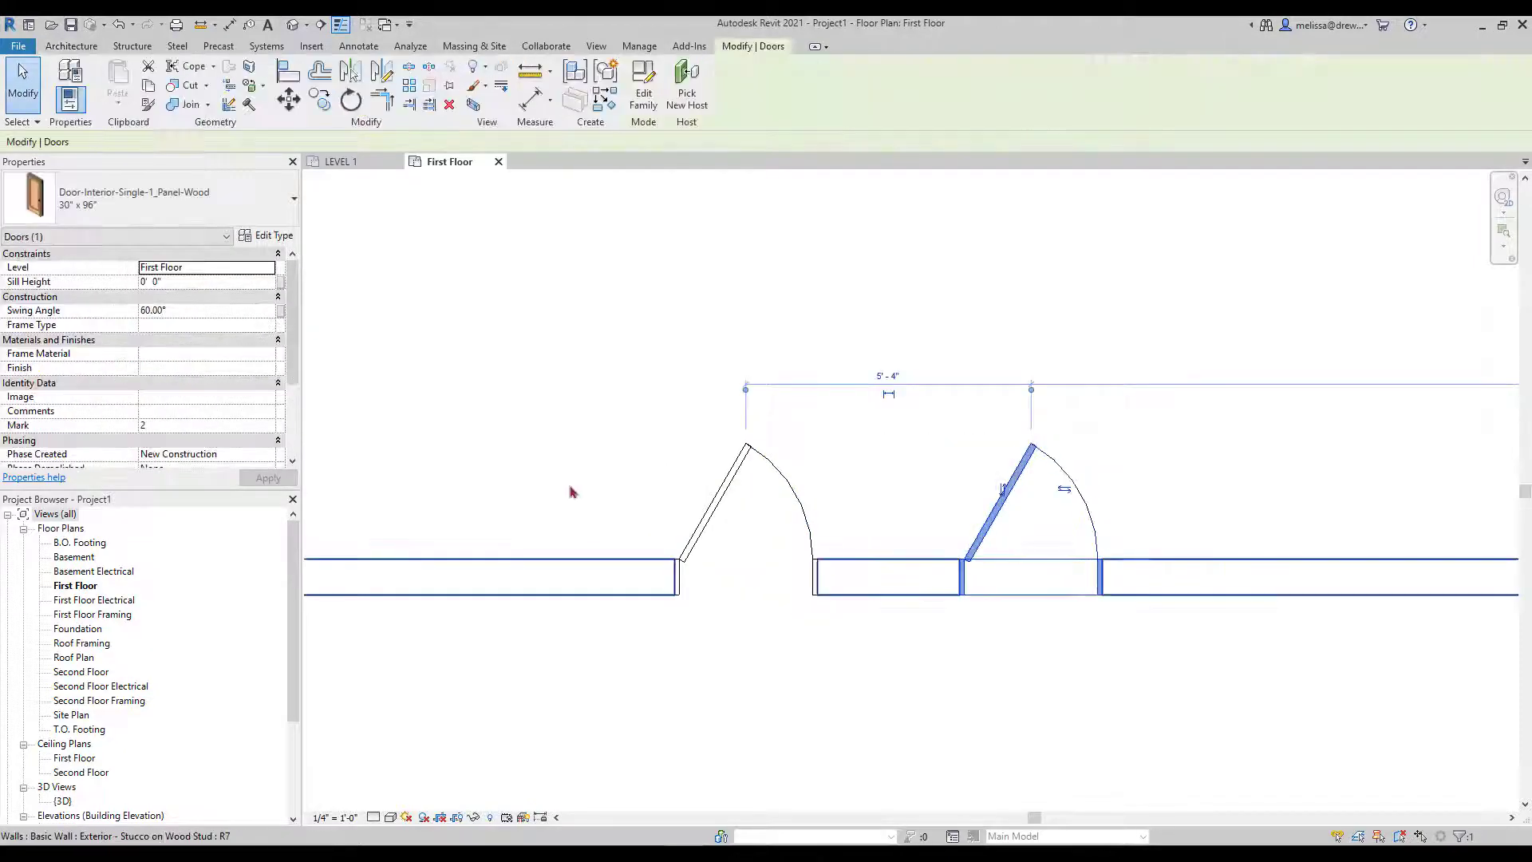
Set the copied door's Swing Angle to 15° and leave both doors deselected
left_click(188, 312)
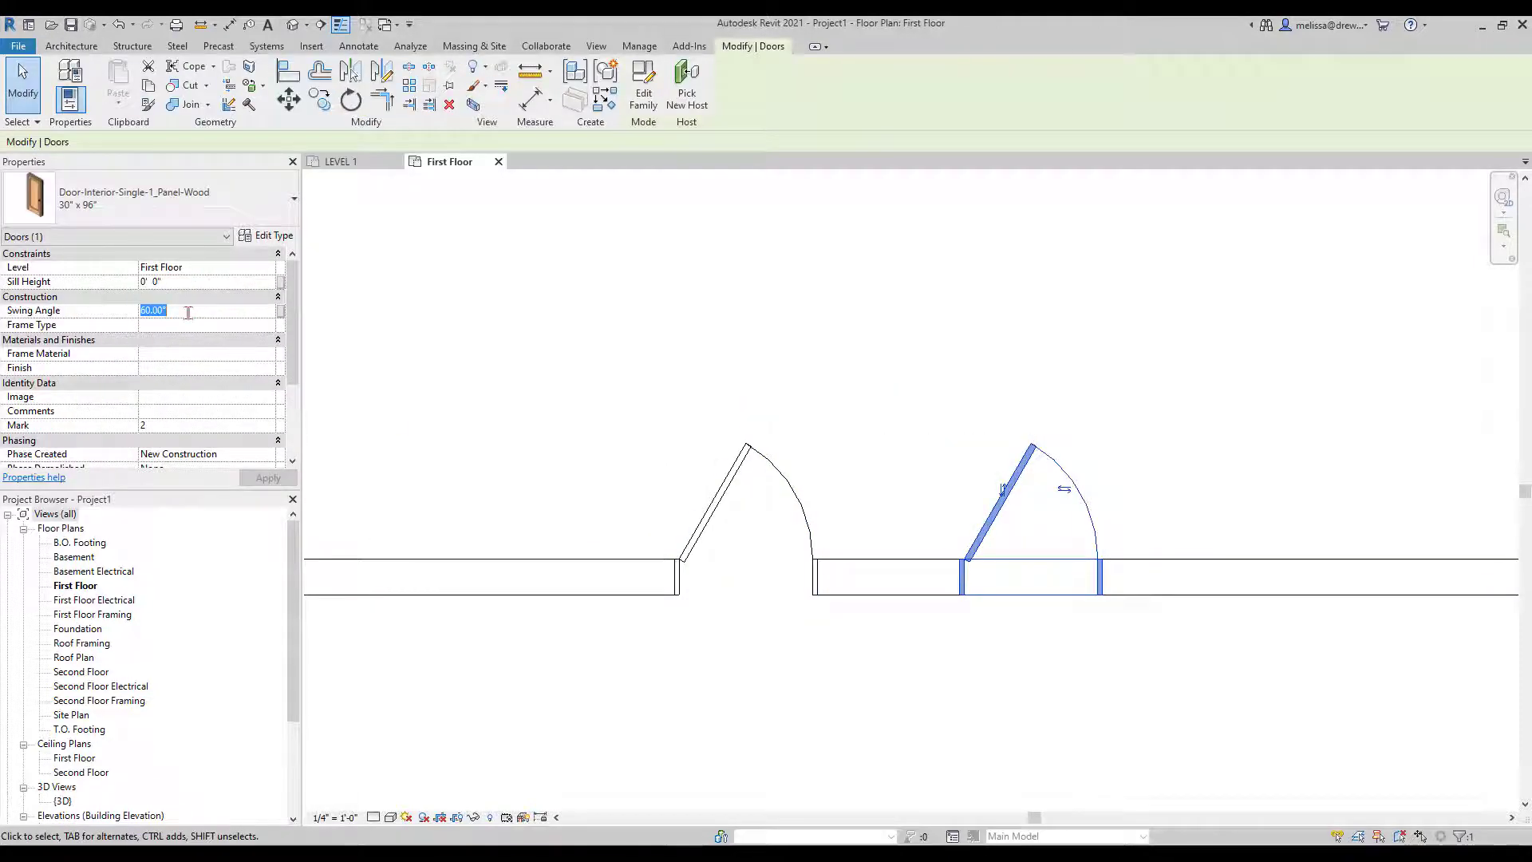
type("15")
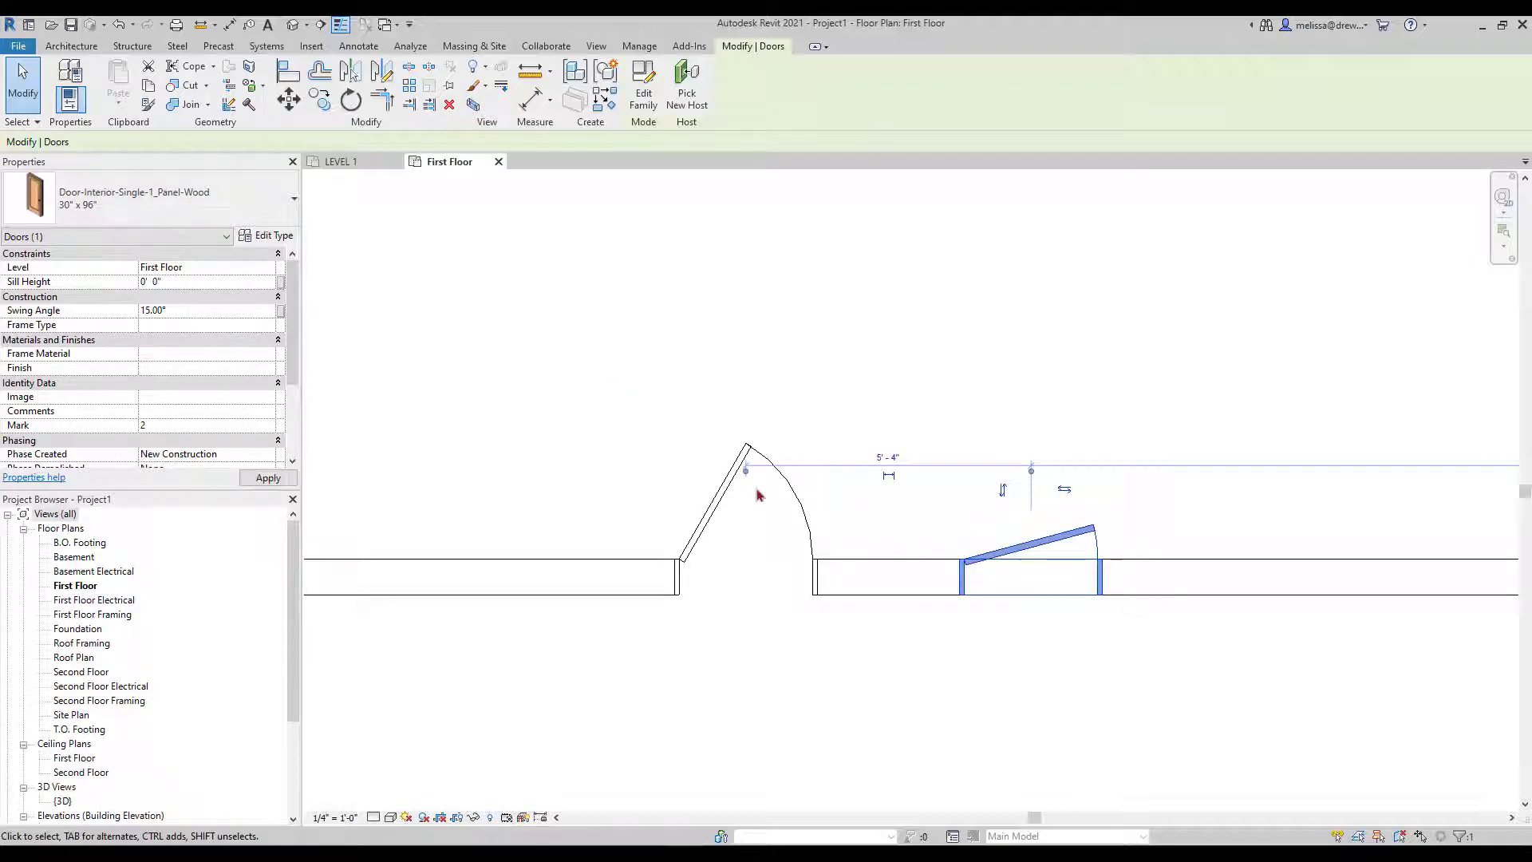
left_click(715, 526)
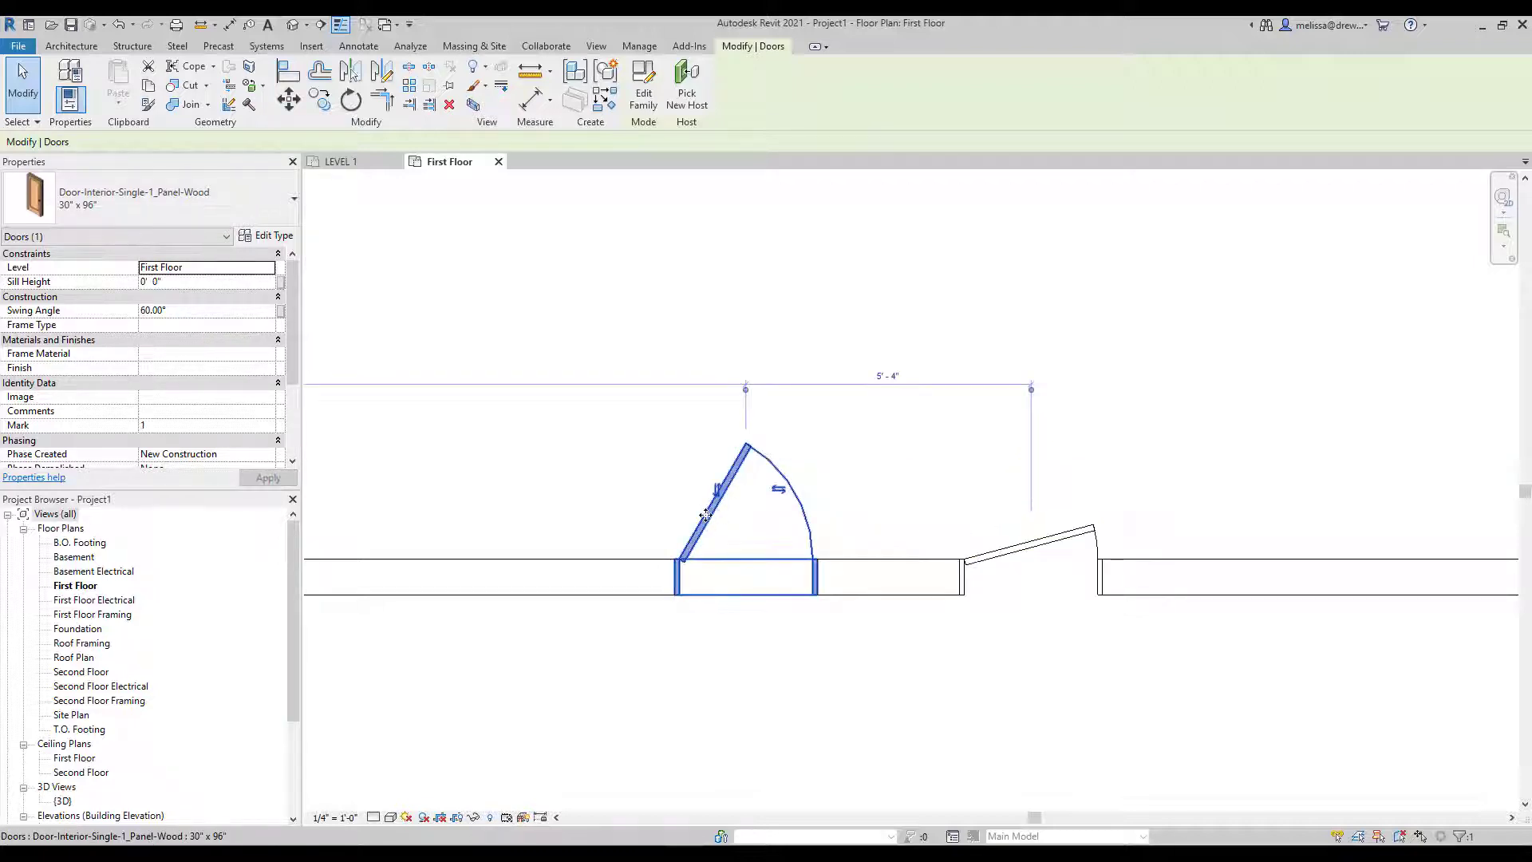
scroll(706, 514, "down", 2)
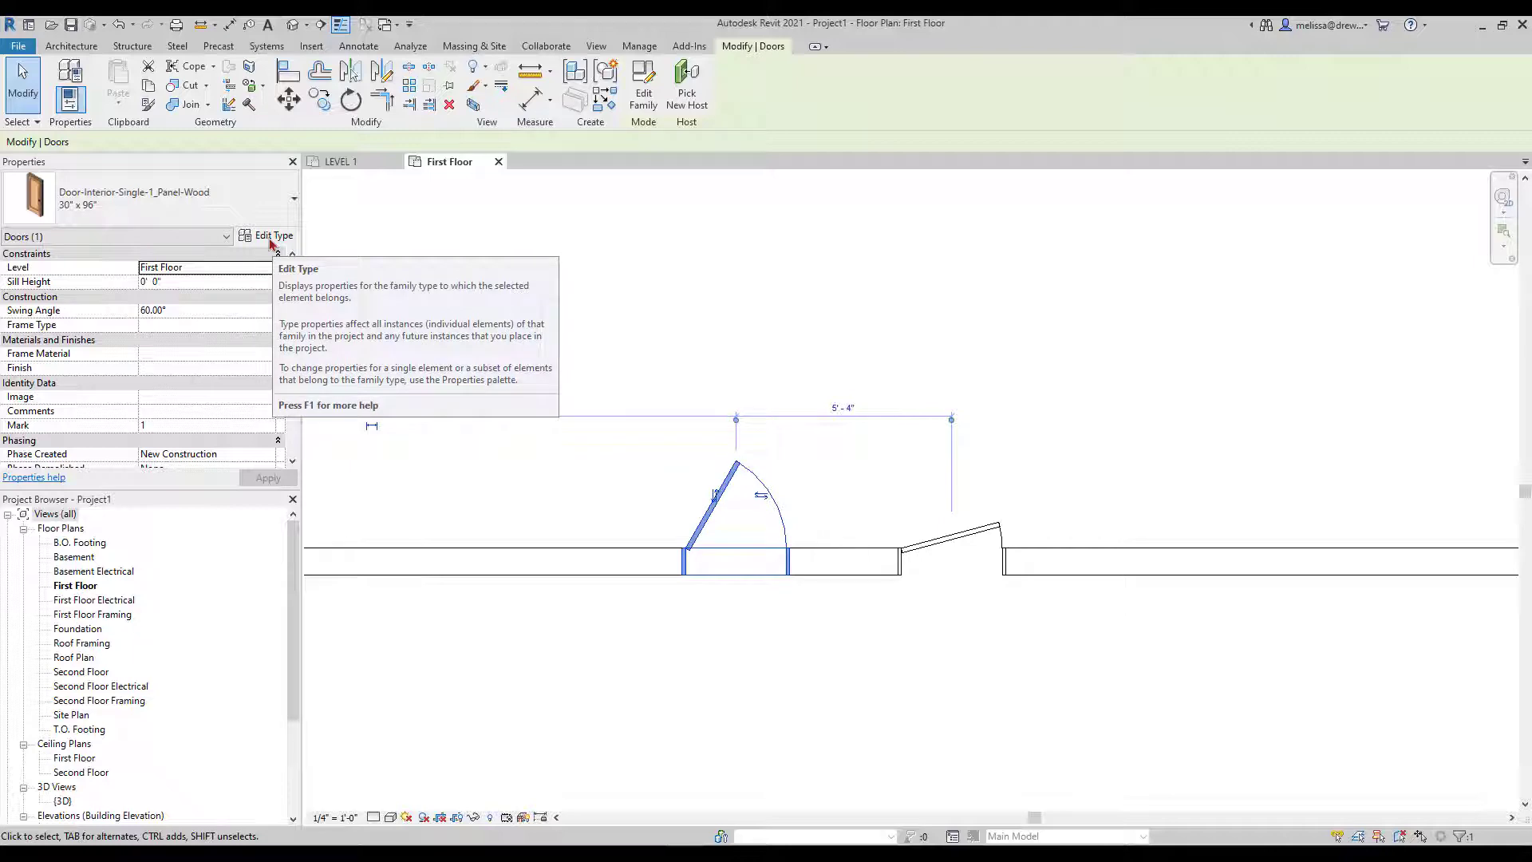
left_click(604, 495)
scroll(591, 472, "down", 2)
middle_click_drag(591, 471, 640, 463)
scroll(630, 458, "down", 1)
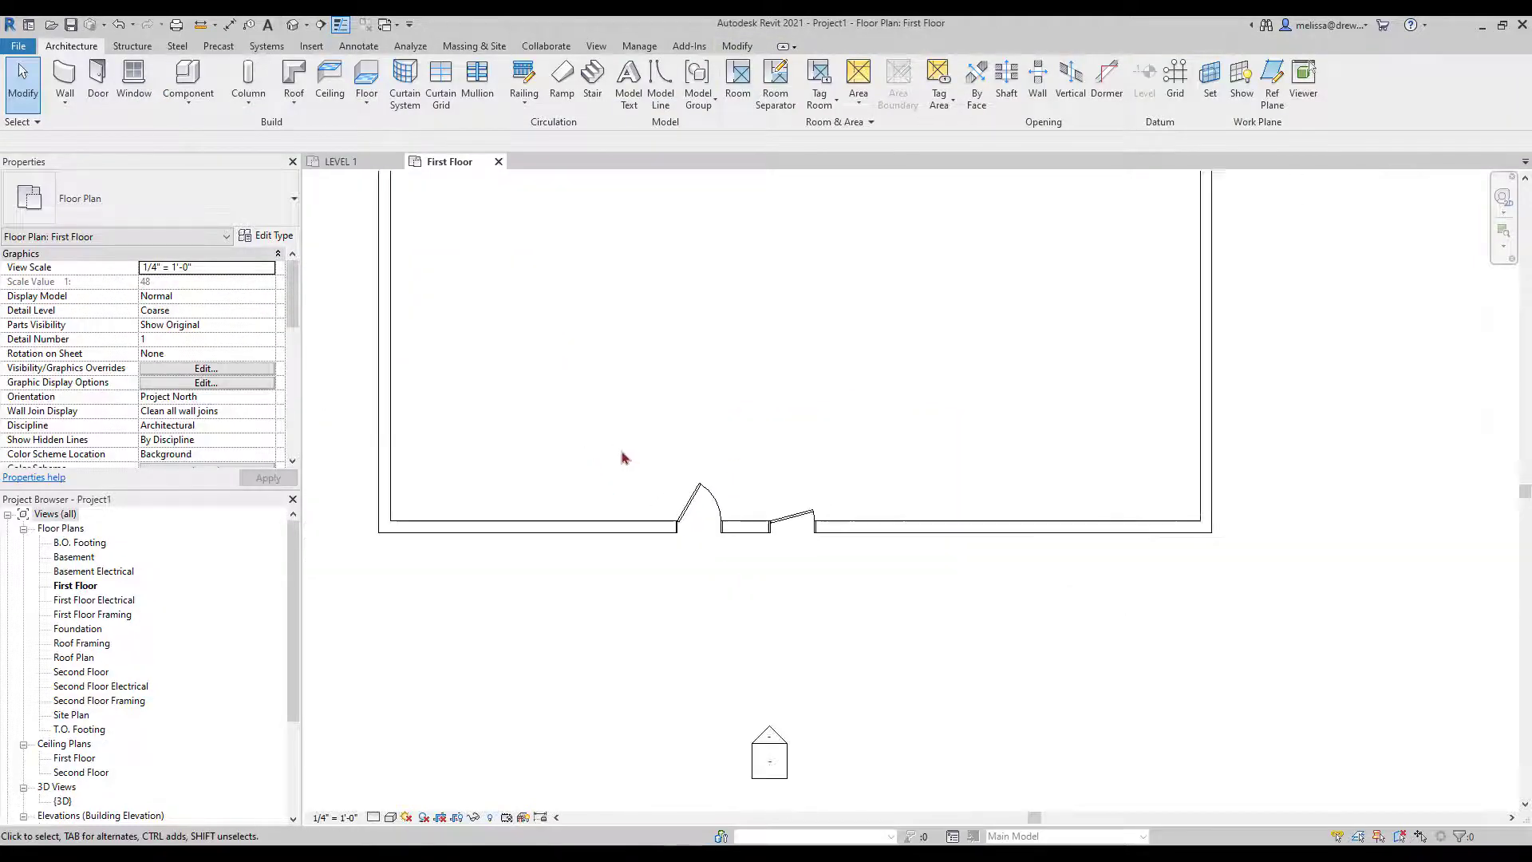
Start placing a window and browse the imperial family library to its Windows folder for loading a family
left_click(132, 88)
left_click(117, 203)
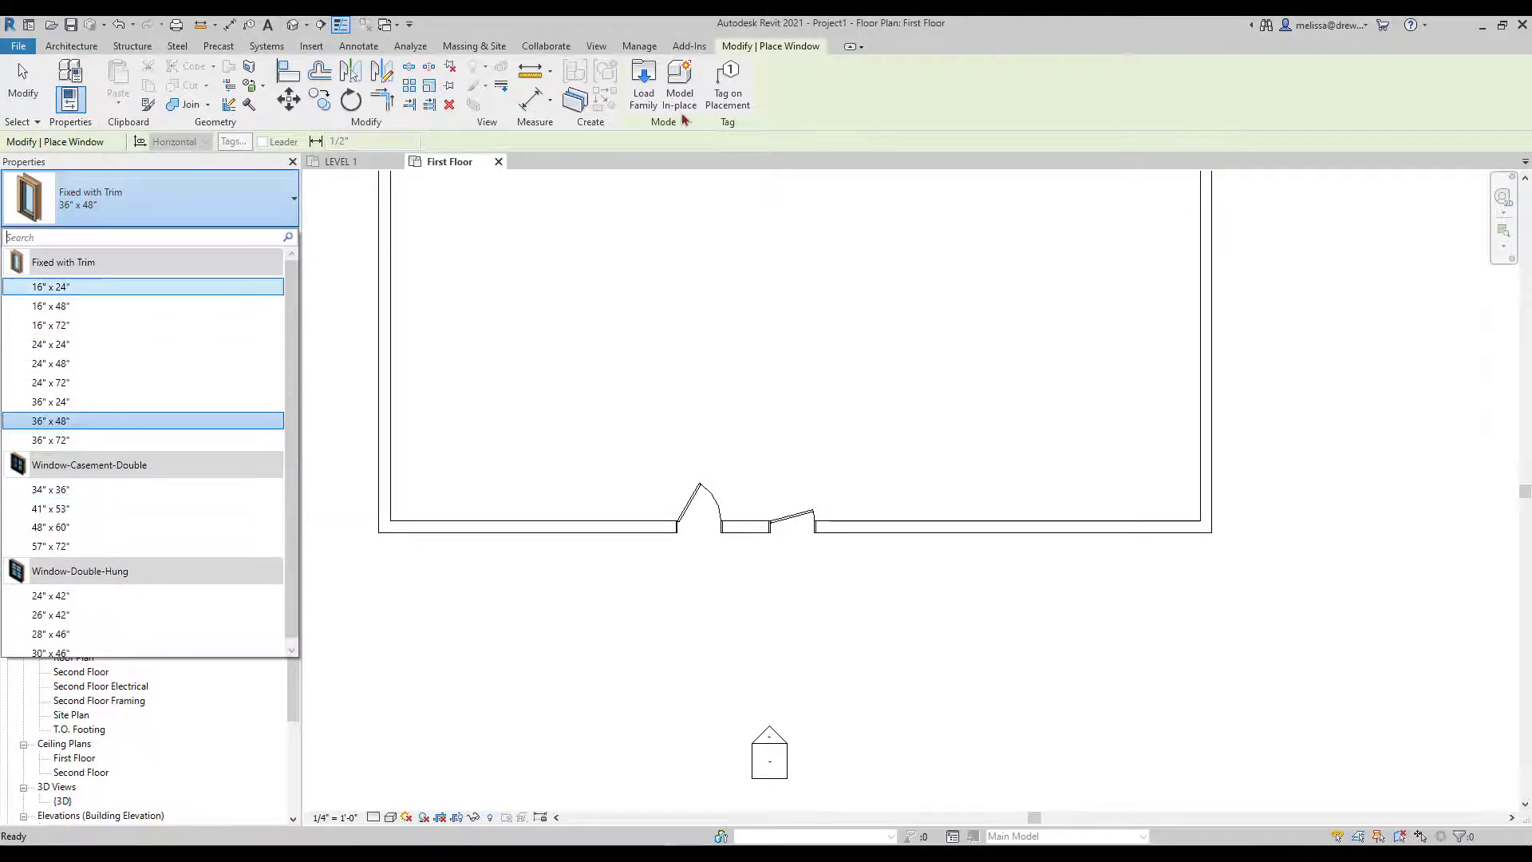
left_click(644, 88)
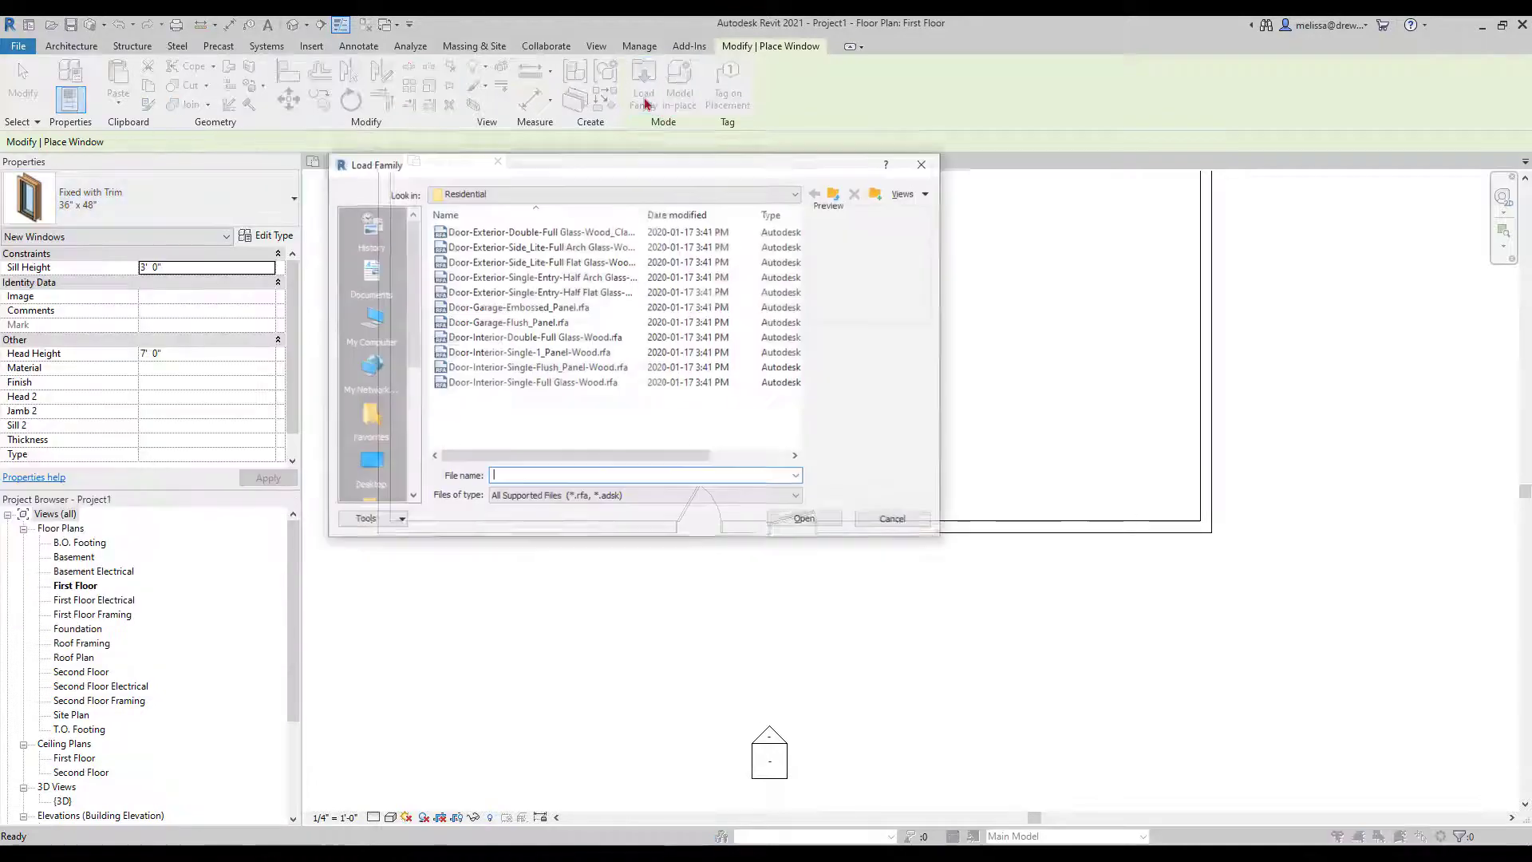
left_click(835, 193)
scroll(701, 290, "down", 5)
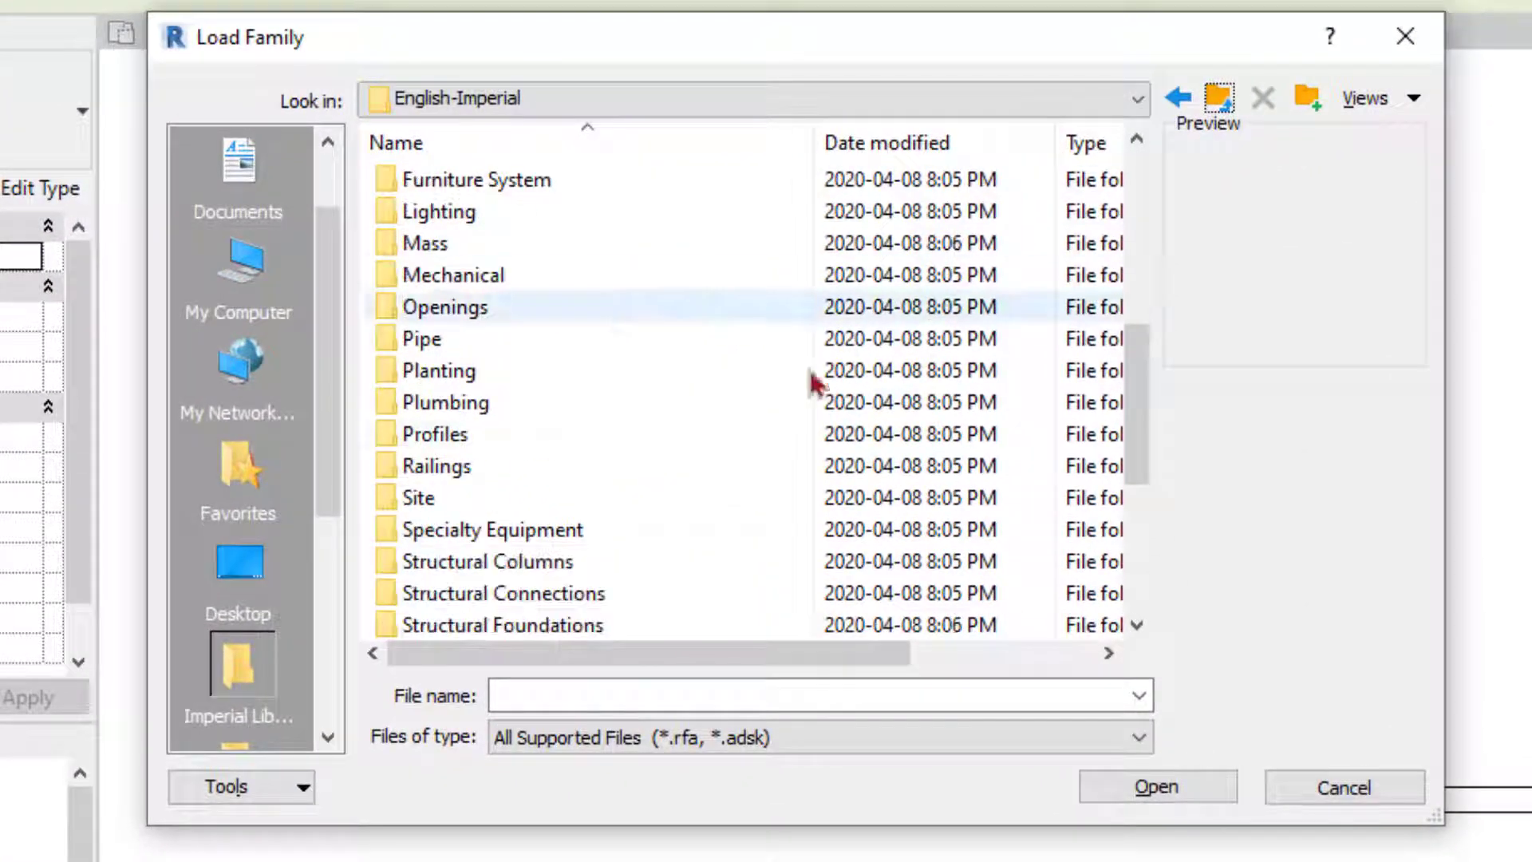
scroll(813, 383, "down", 4)
double_click(478, 594)
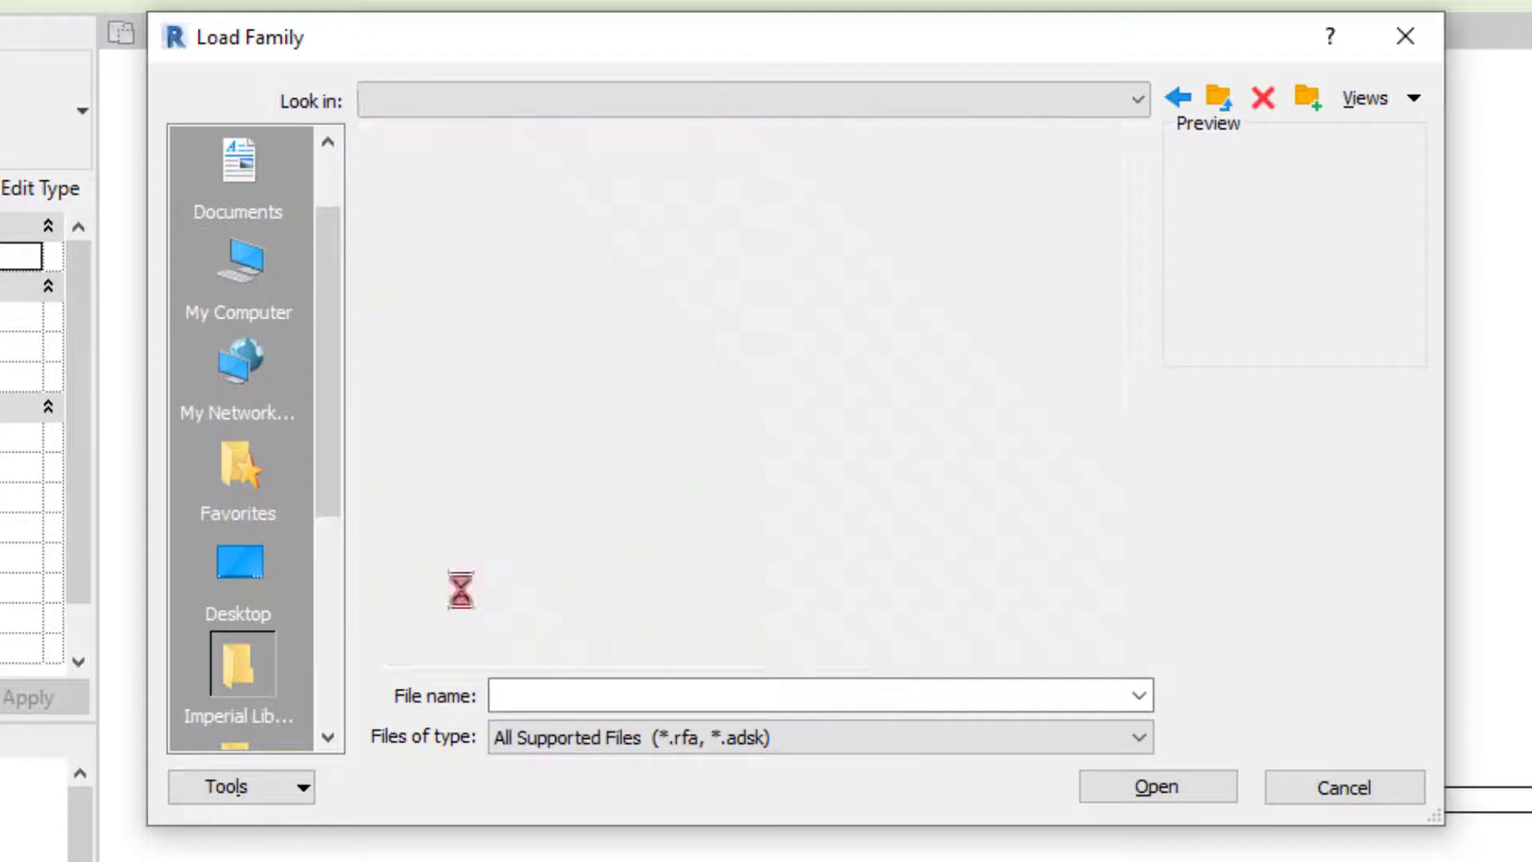
Preview several window families in the Windows folder, including the Louvers, Fixed-Round, Fixed-Pentagon, Fixed-Octagon and Fixed files
scroll(670, 459, "down", 9)
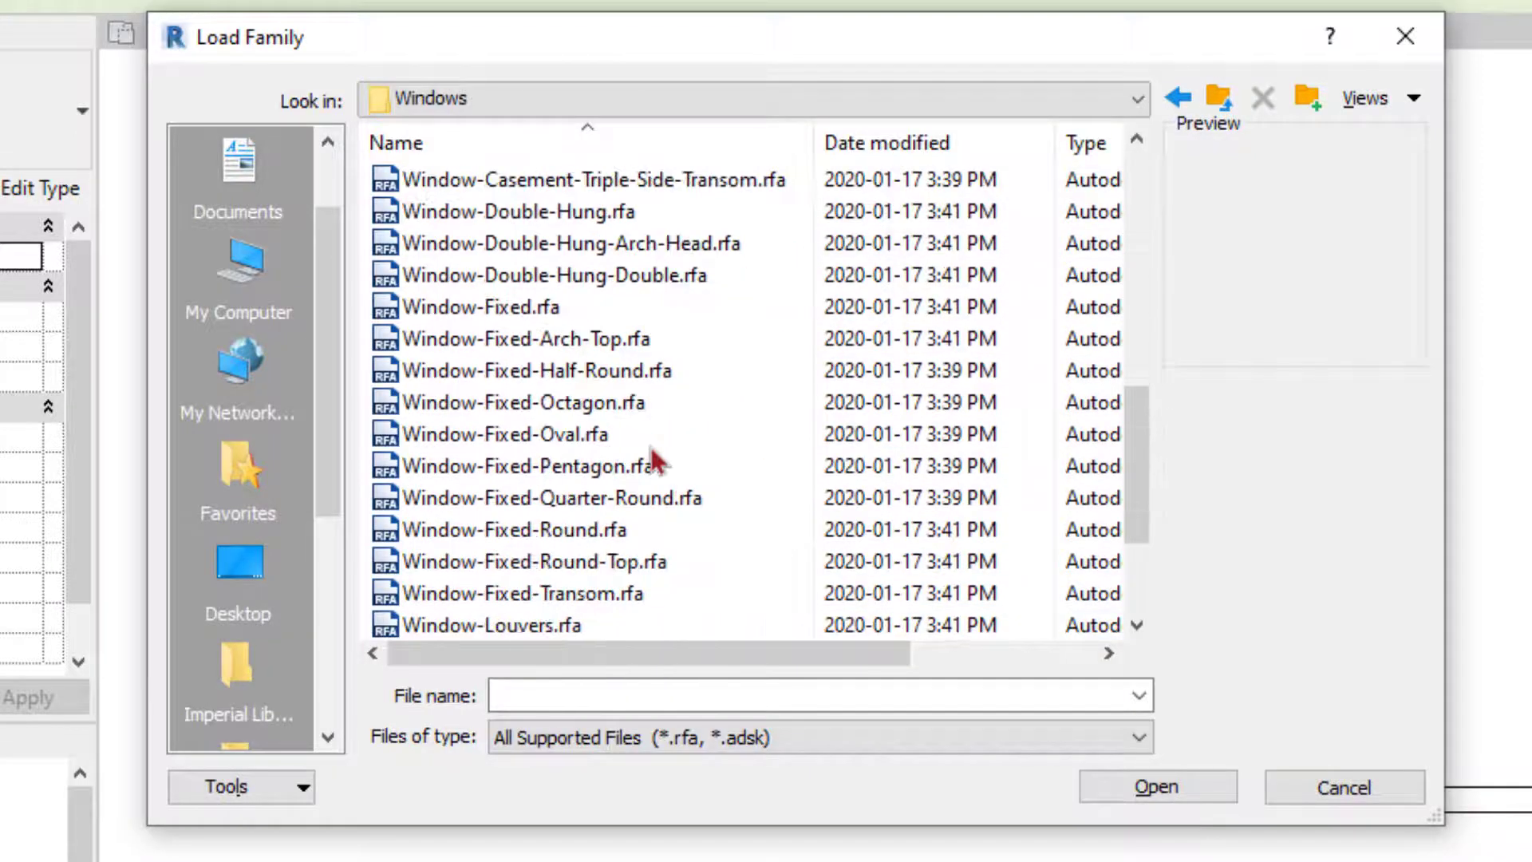
left_click(520, 436)
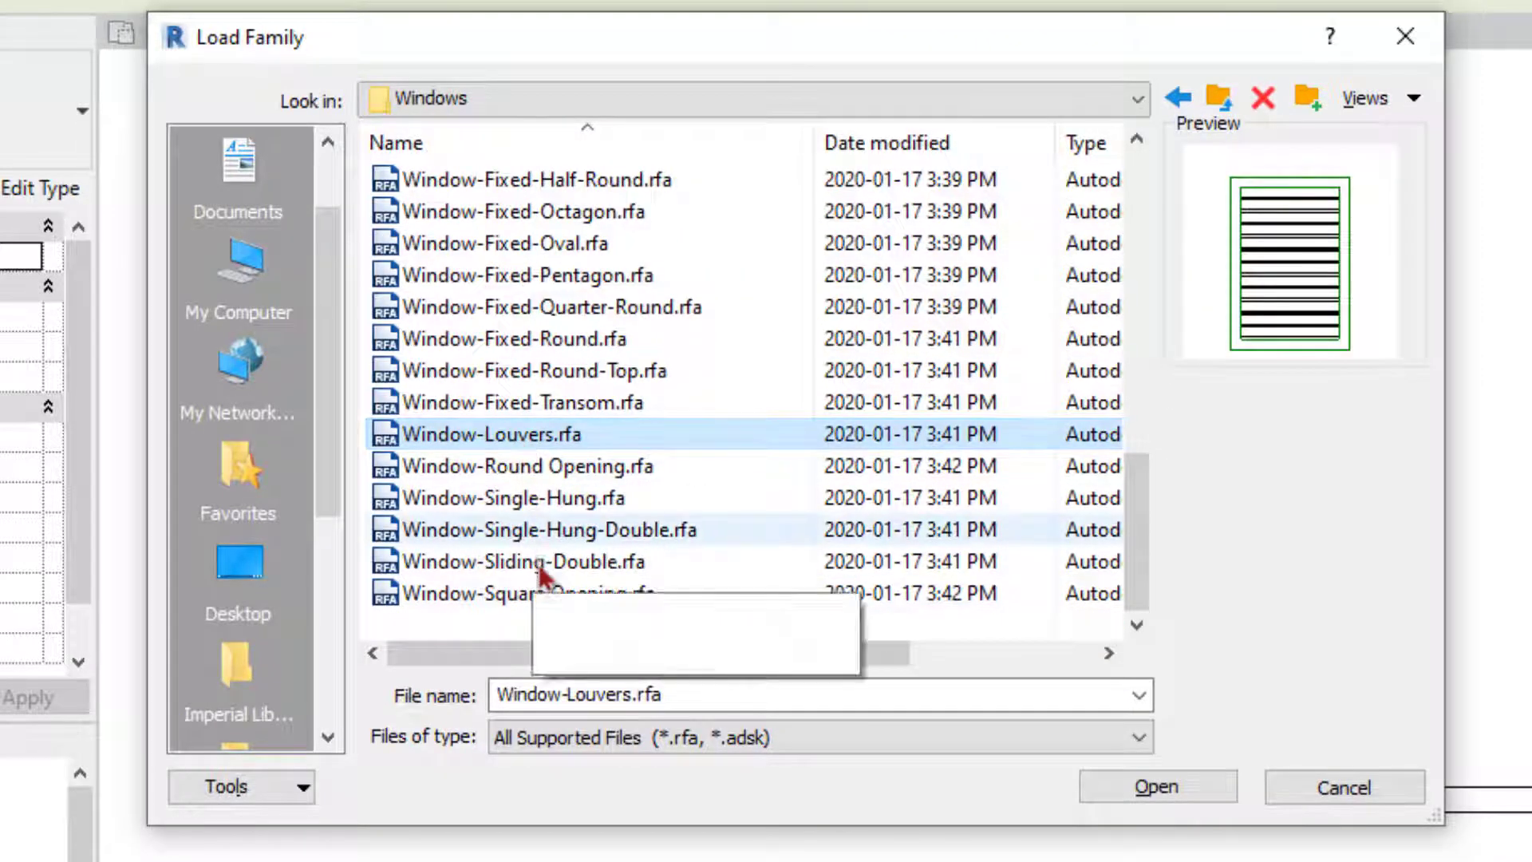
left_click(537, 419)
left_click(570, 342)
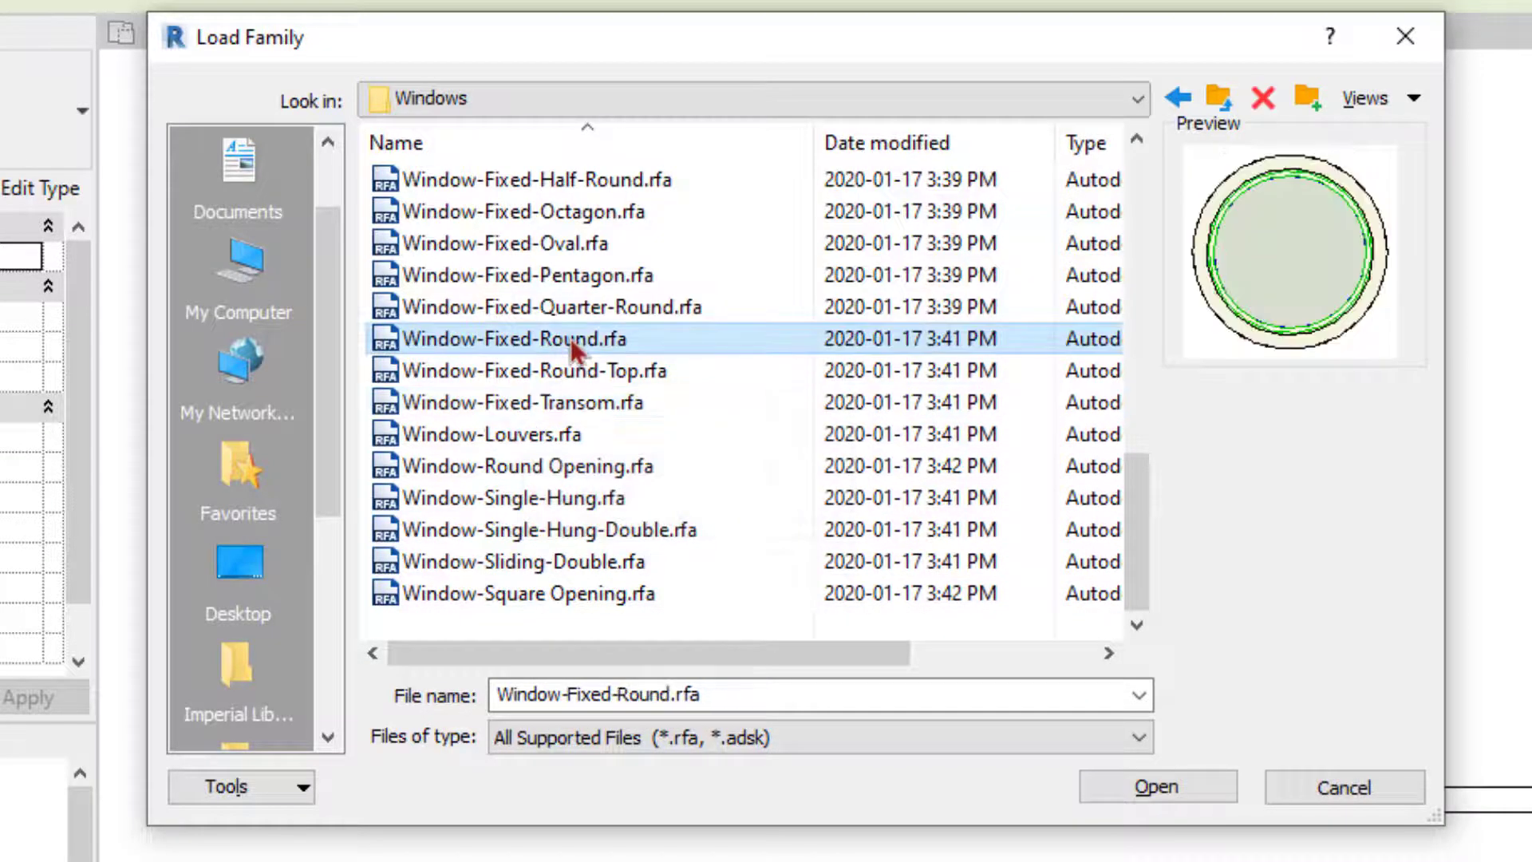
left_click(554, 275)
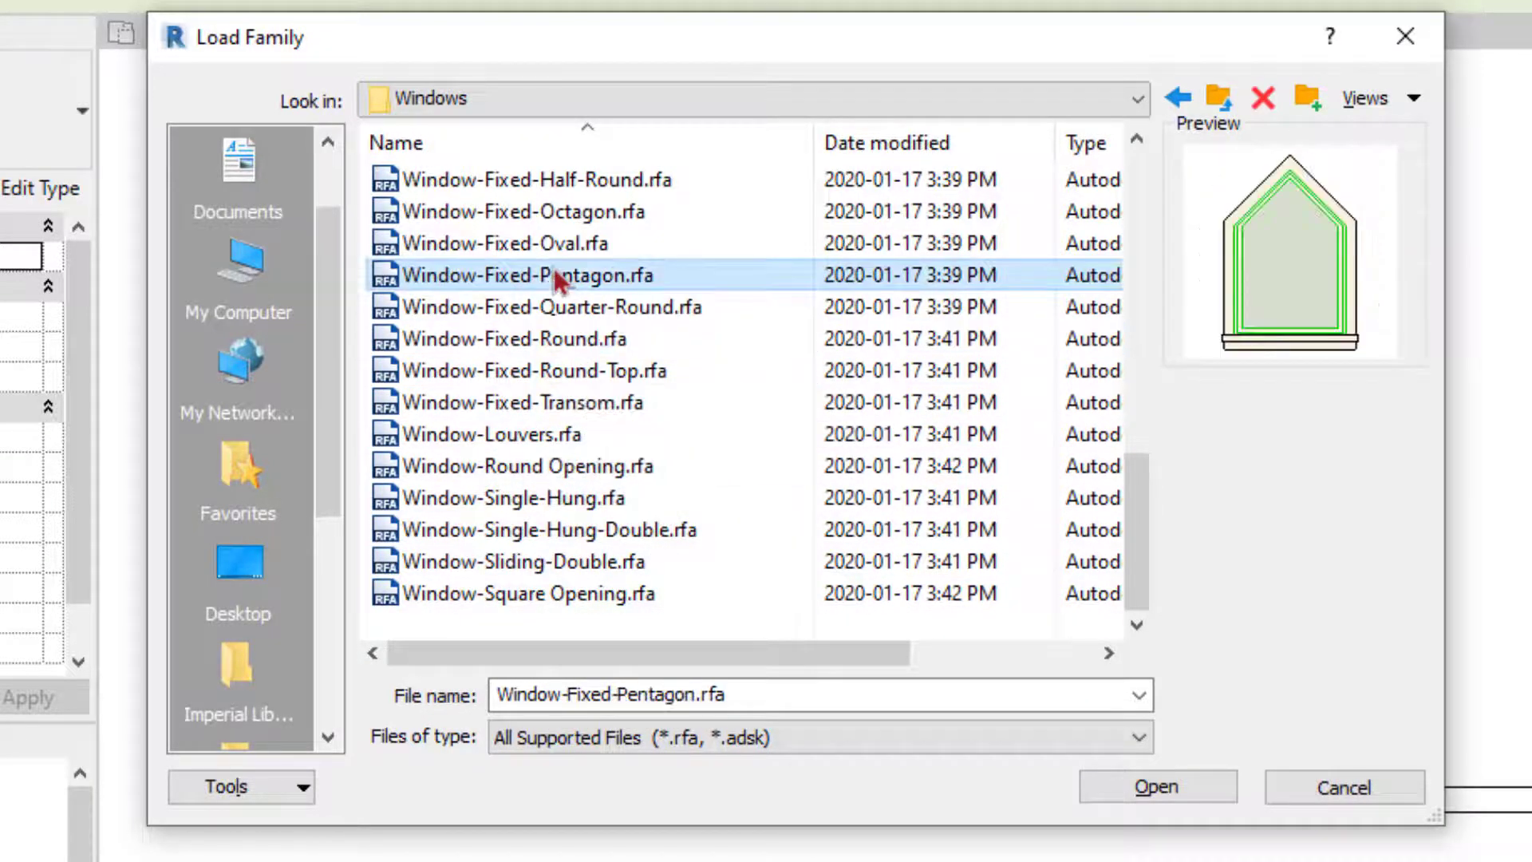
left_click(524, 214)
scroll(536, 359, "up", 2)
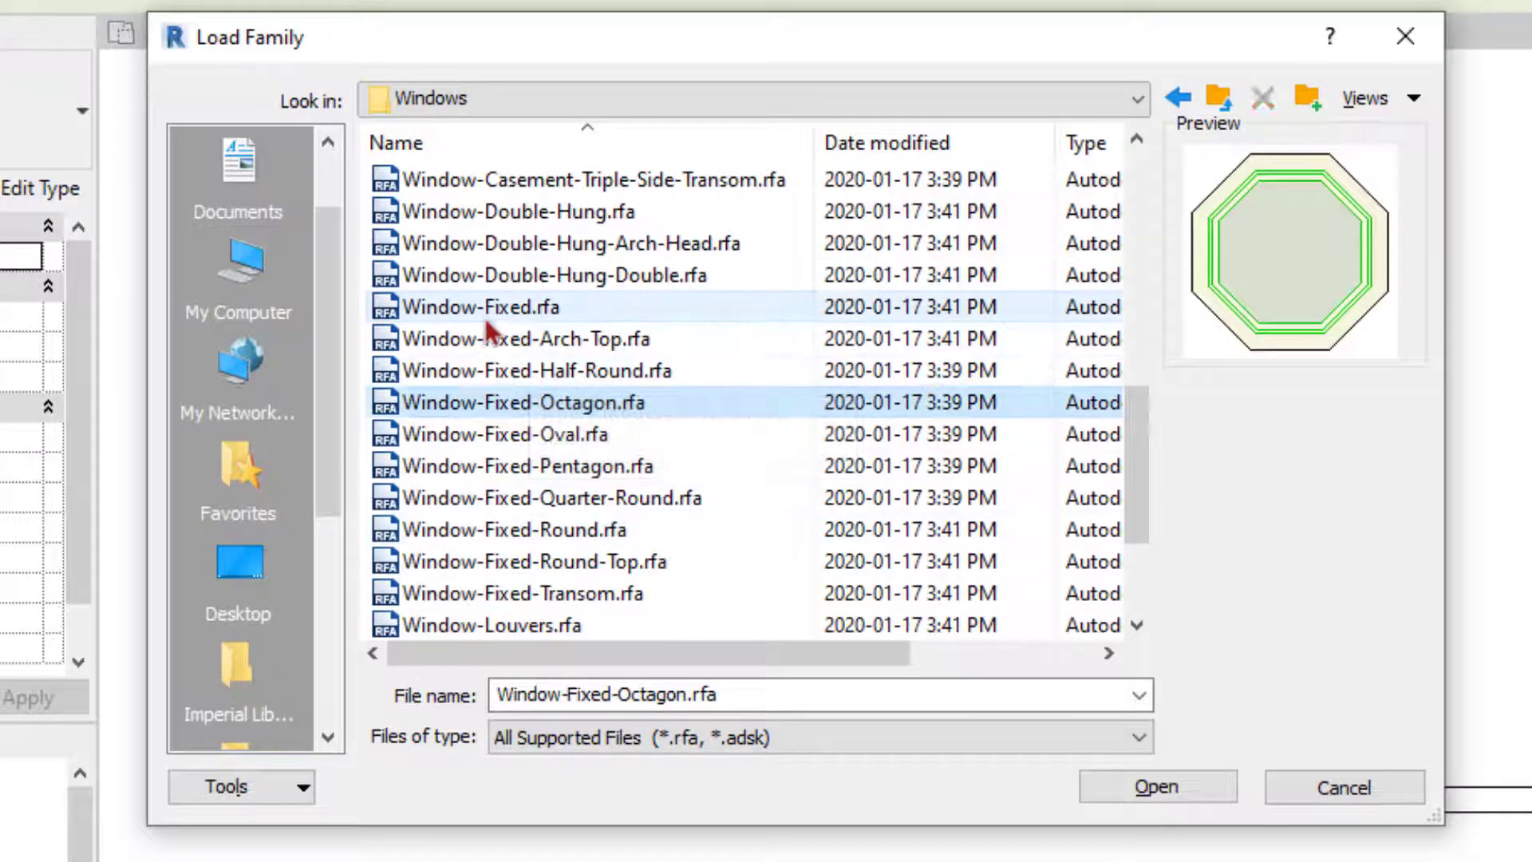
left_click(499, 313)
scroll(518, 289, "up", 1)
scroll(548, 278, "down", 3)
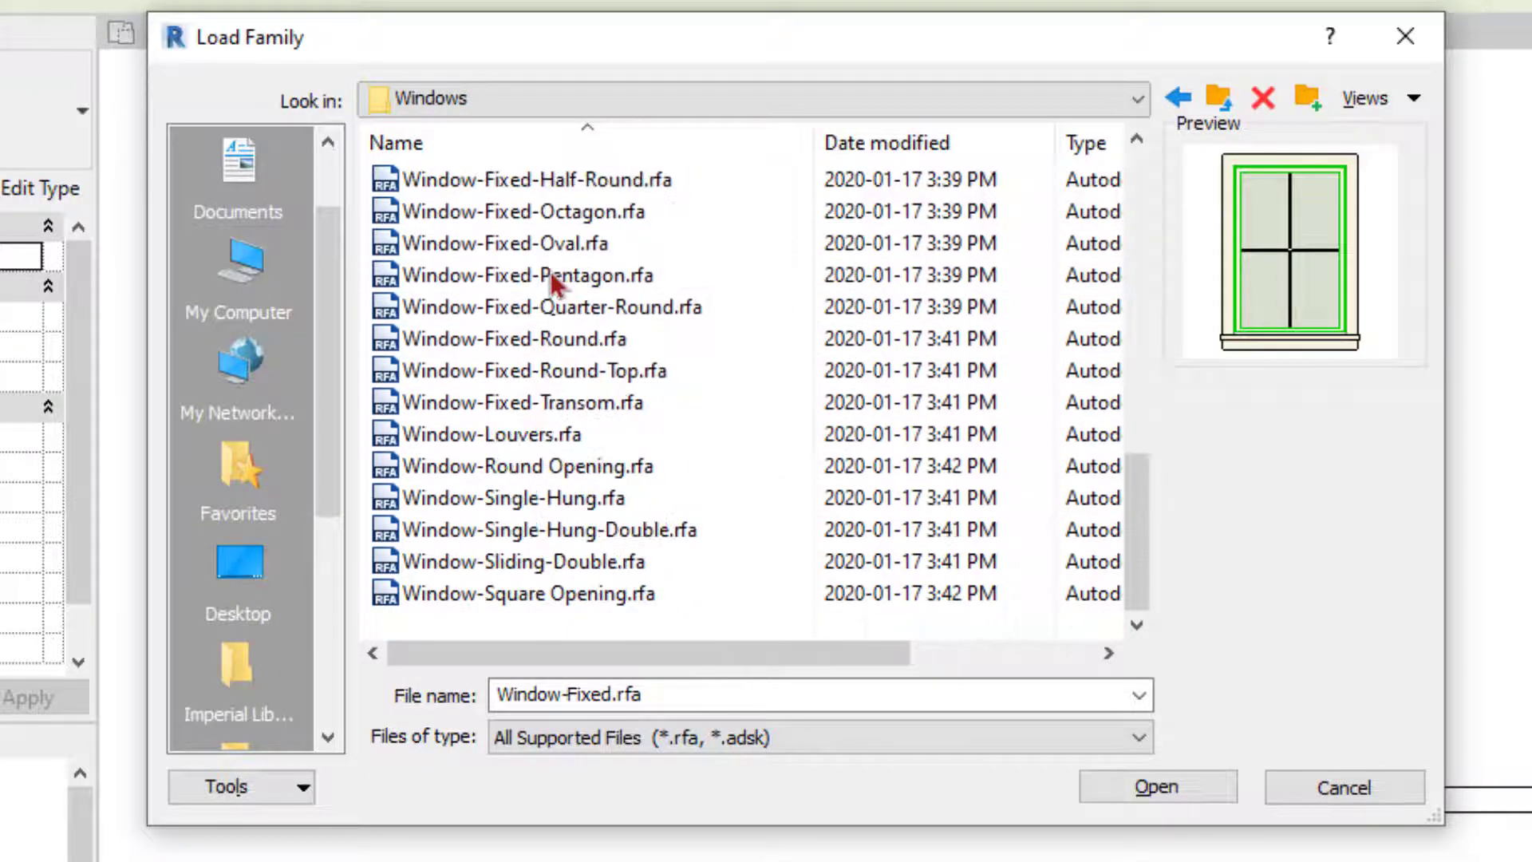
Load Window-Louvers.rfa and place a 24" x 24" louver window on the south wall about 5' 10" from the west wall
left_click(478, 433)
left_click(1205, 788)
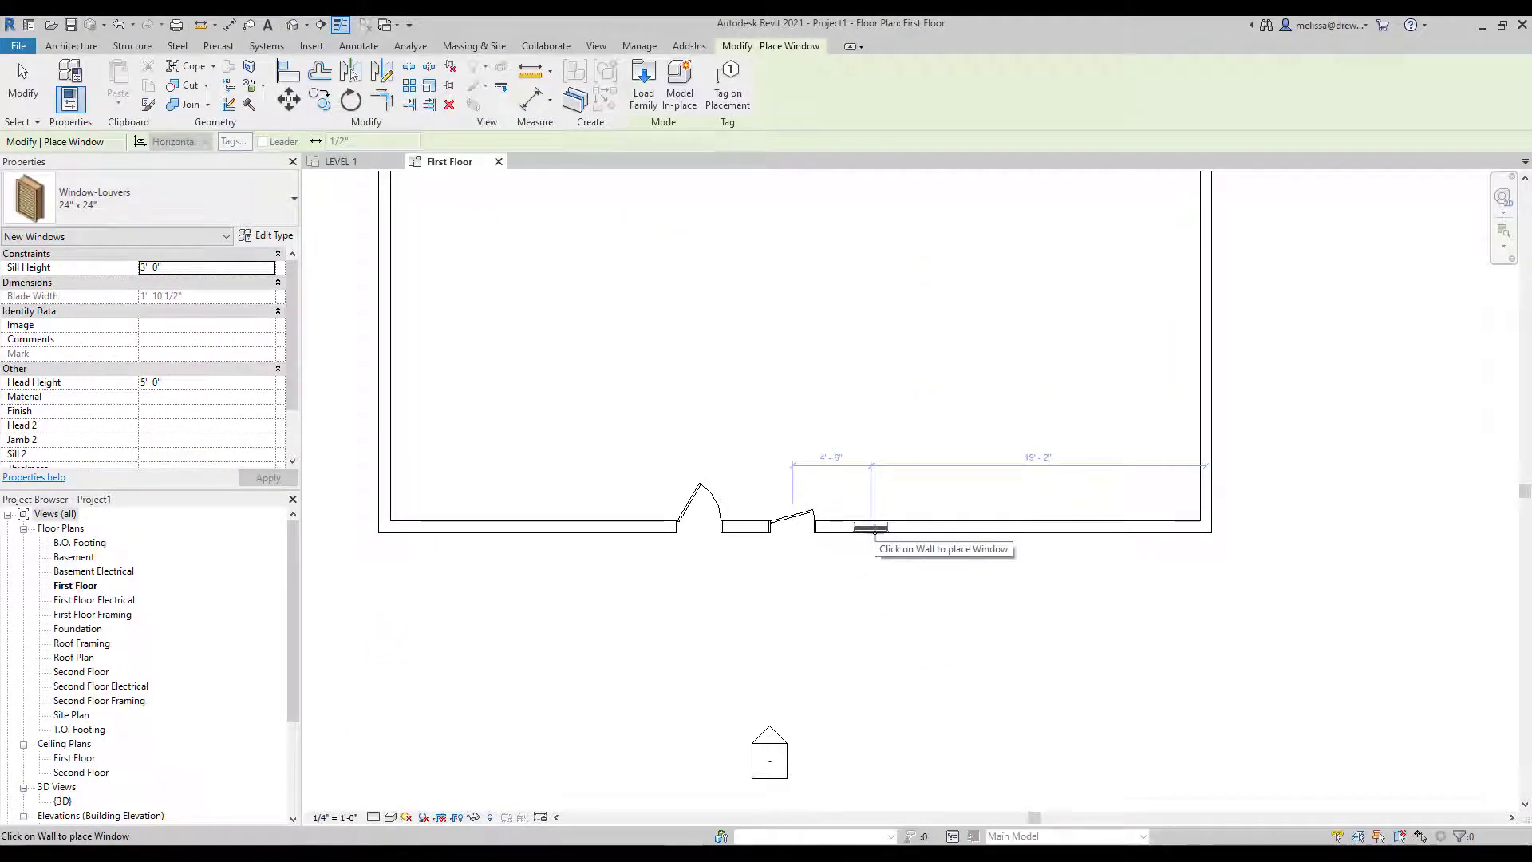
scroll(868, 533, "down", 3)
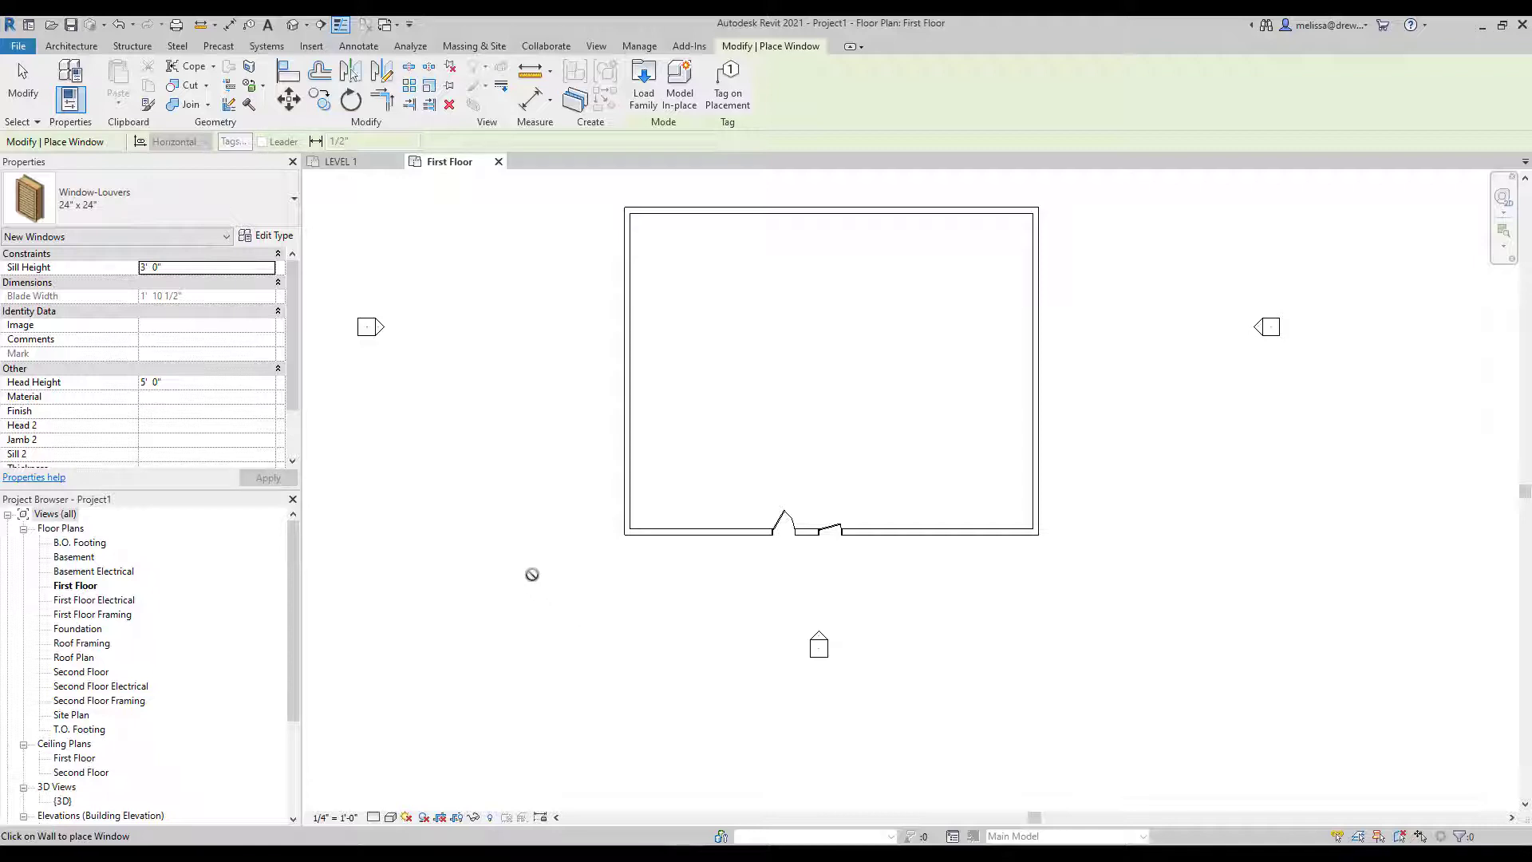
scroll(677, 534, "up", 5)
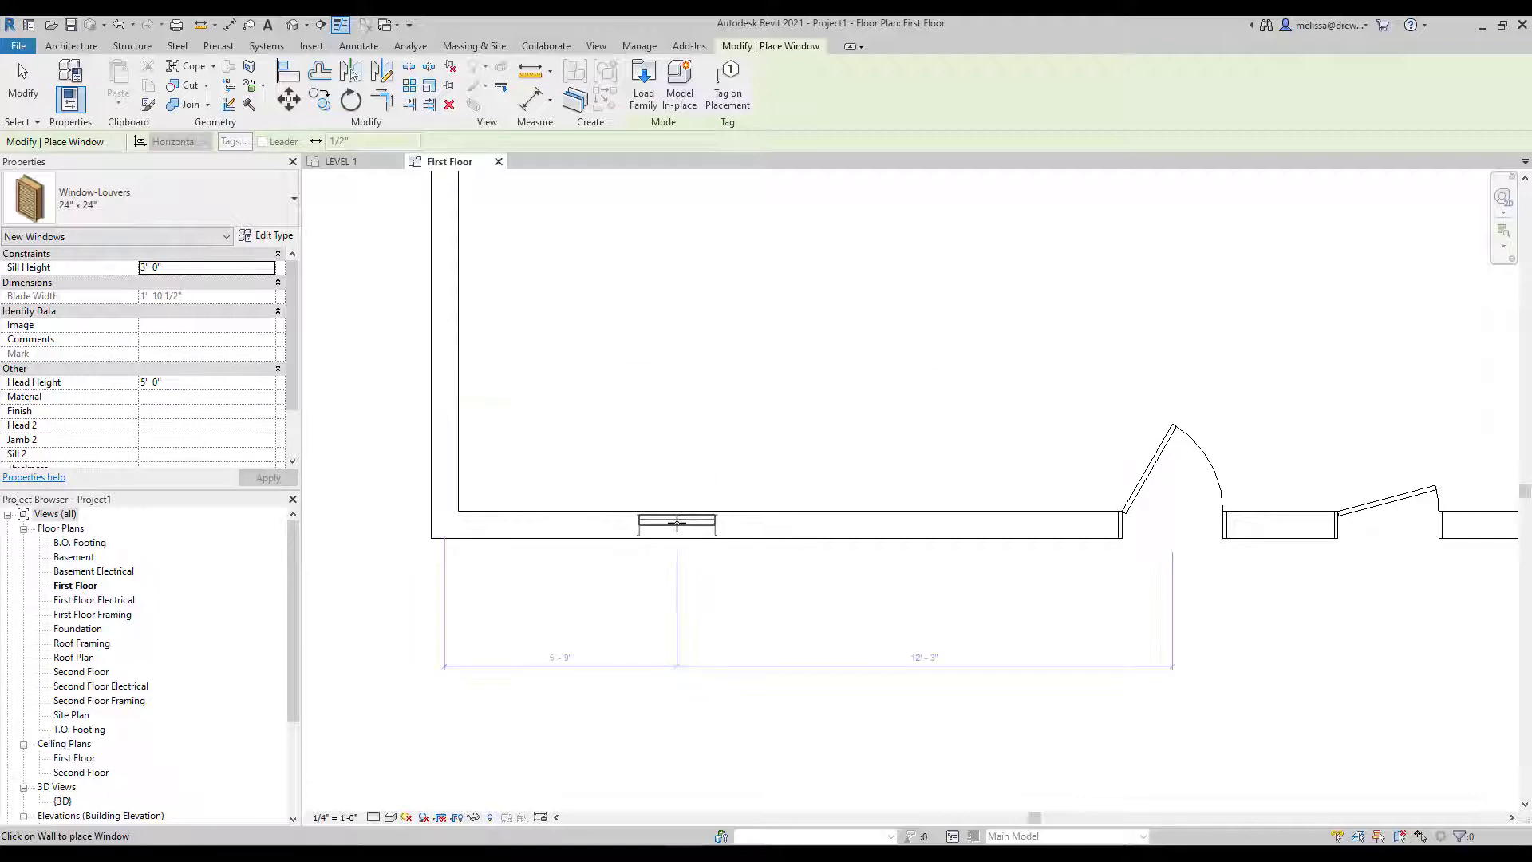
left_click(679, 529)
key("Escape")
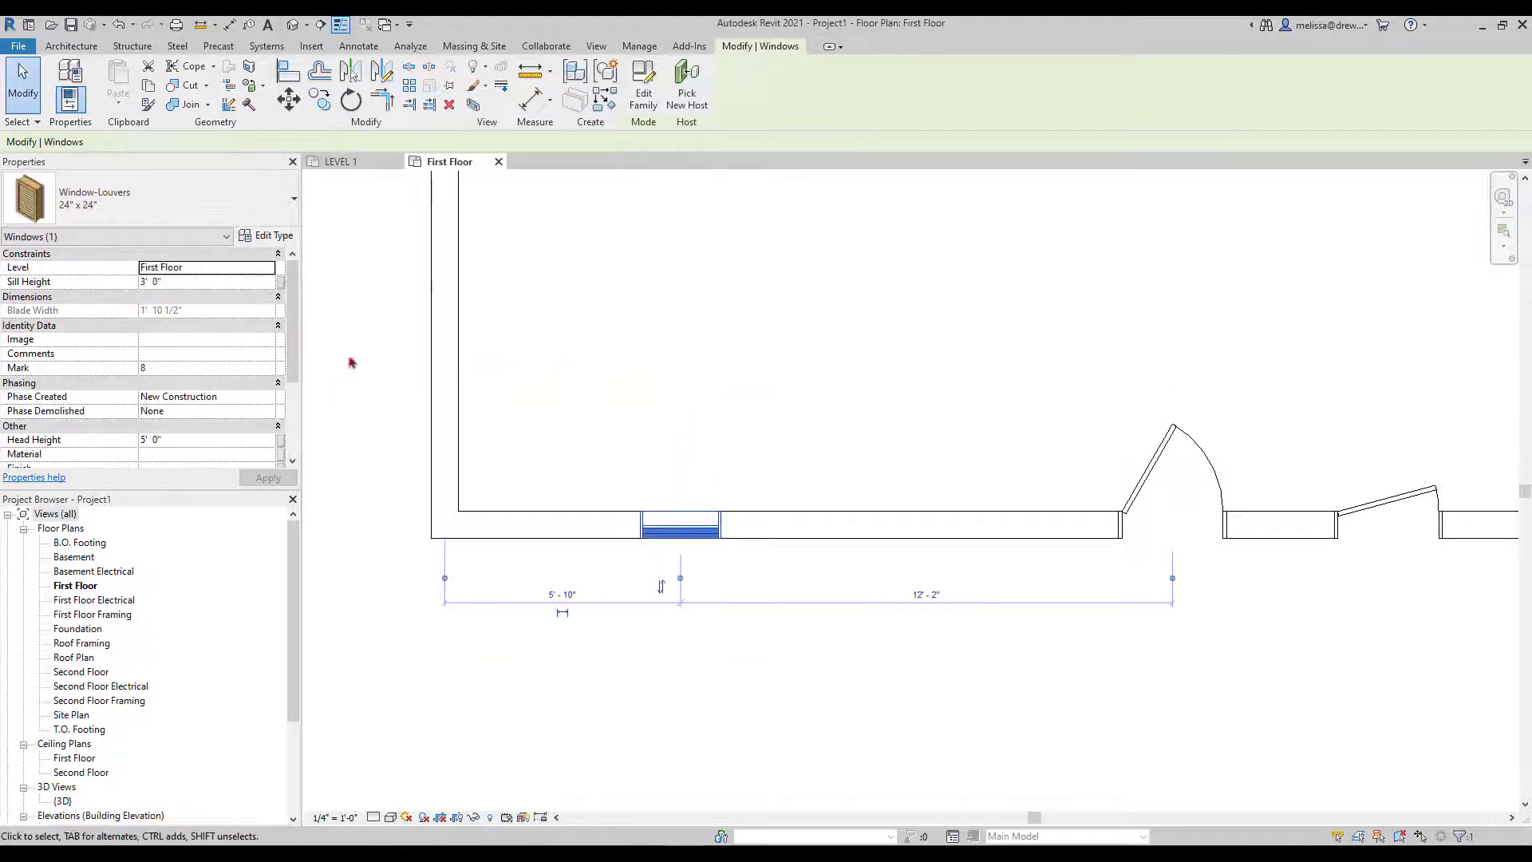
Duplicate the placed louver window's type under the name 36" x36"
left_click(160, 199)
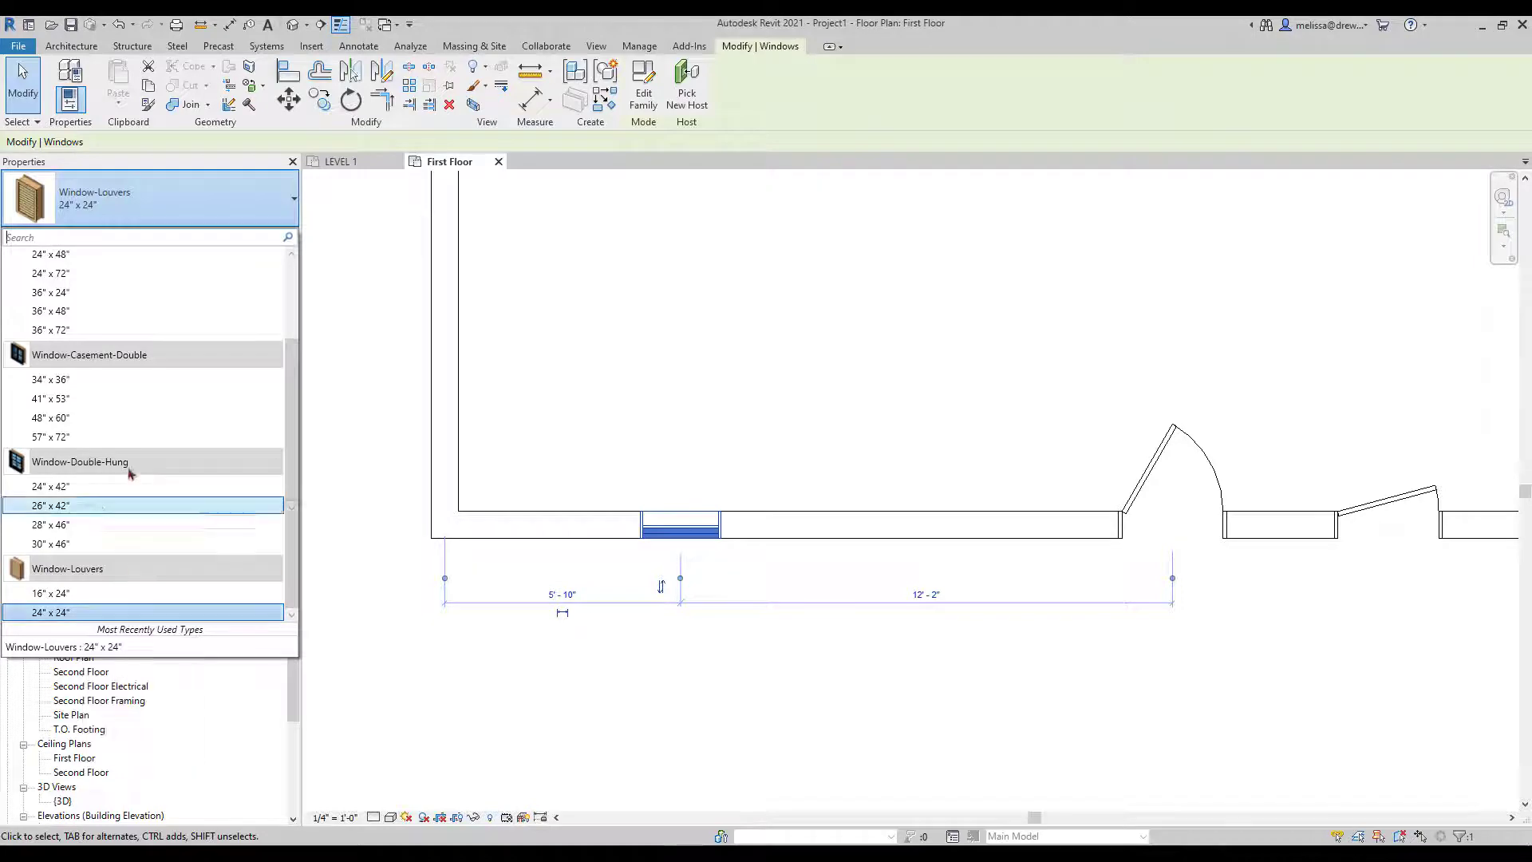
left_click(133, 208)
left_click(281, 237)
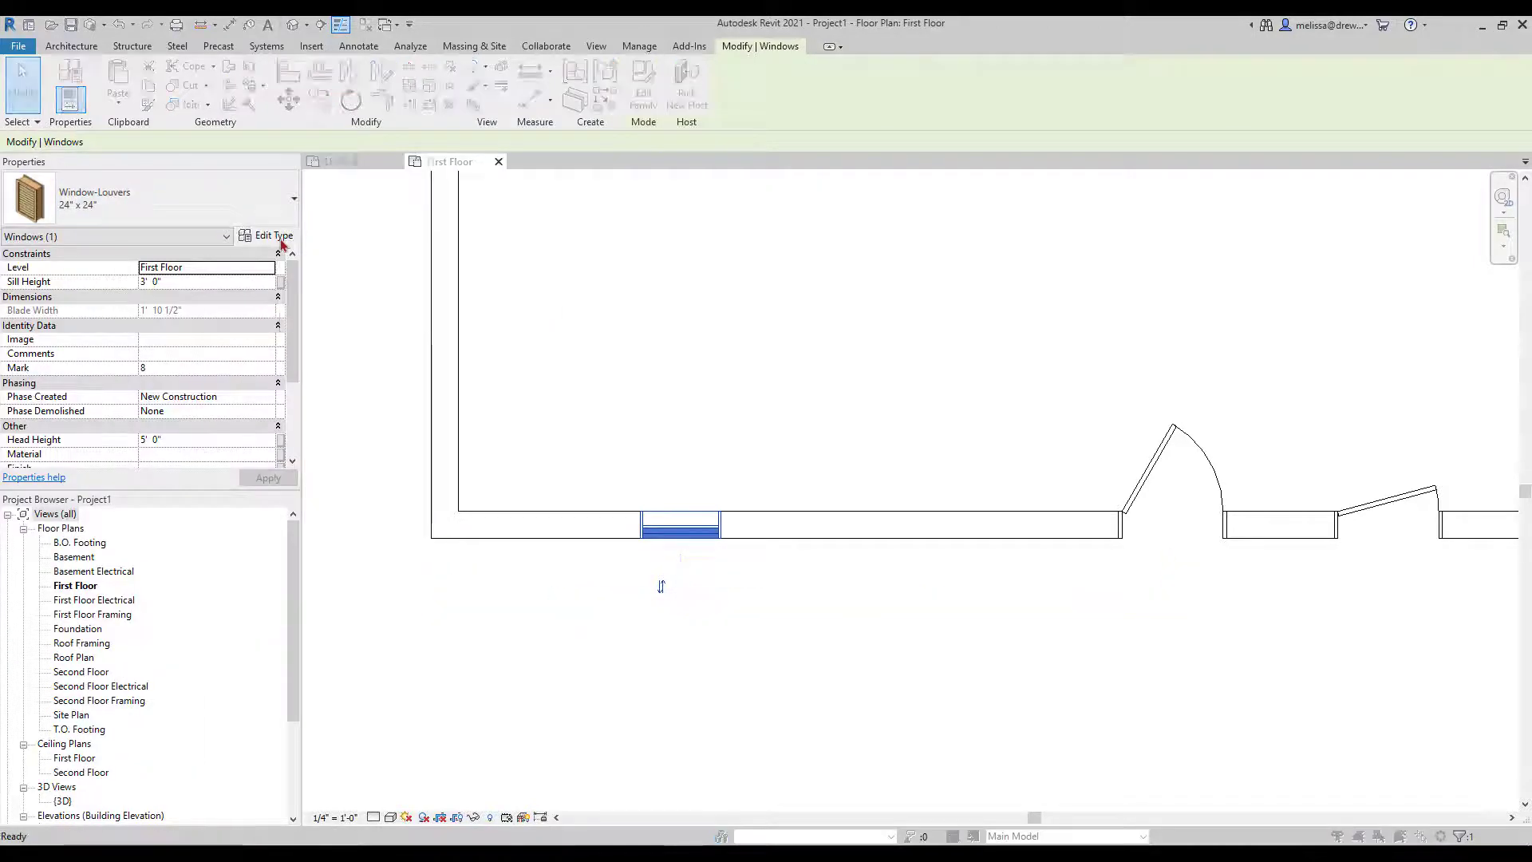
left_click(918, 216)
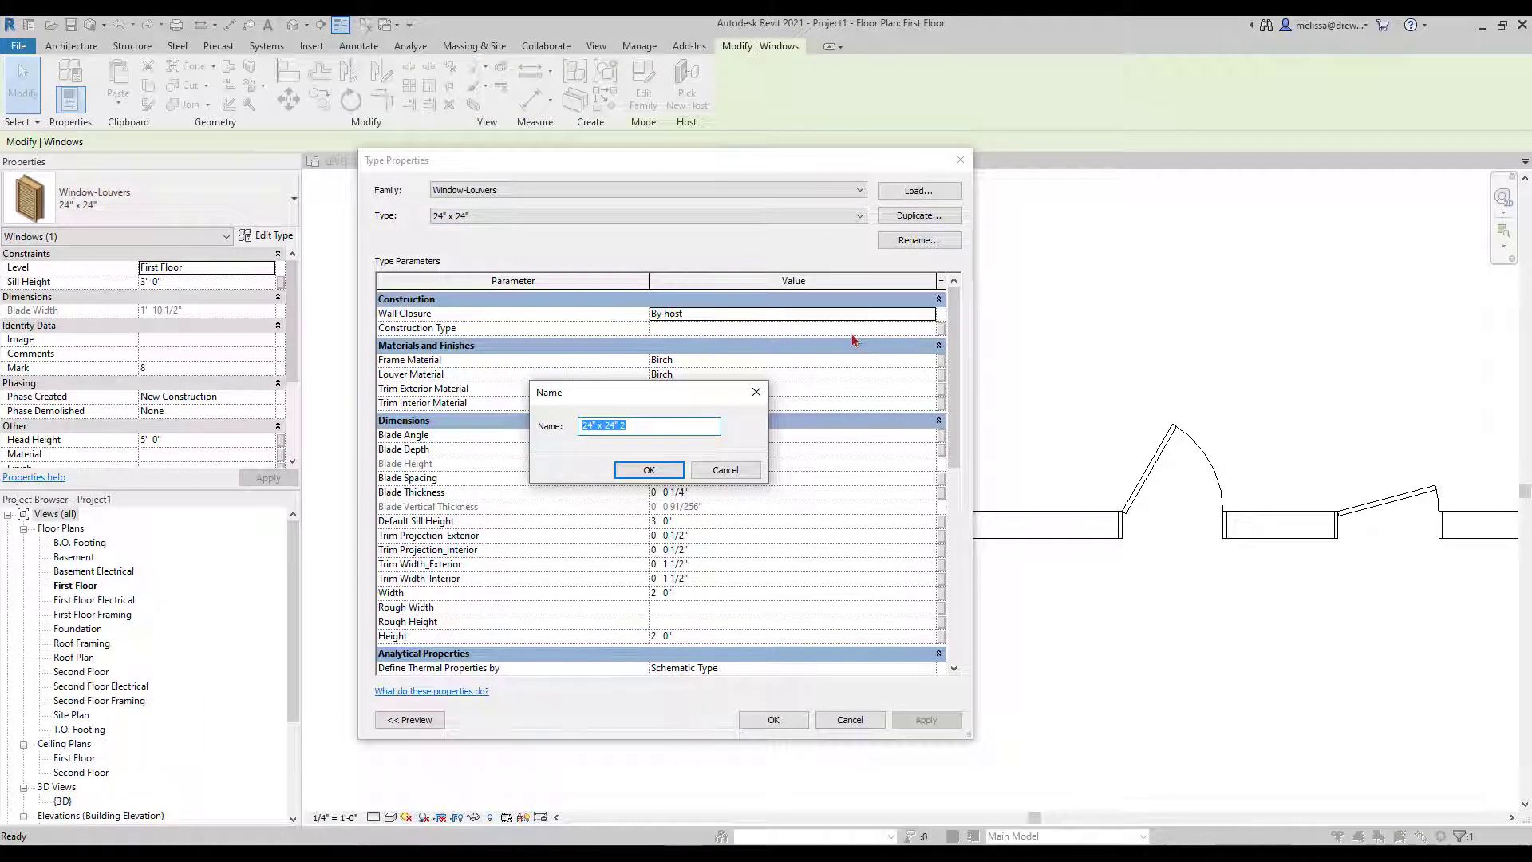
type("36\" x36\"")
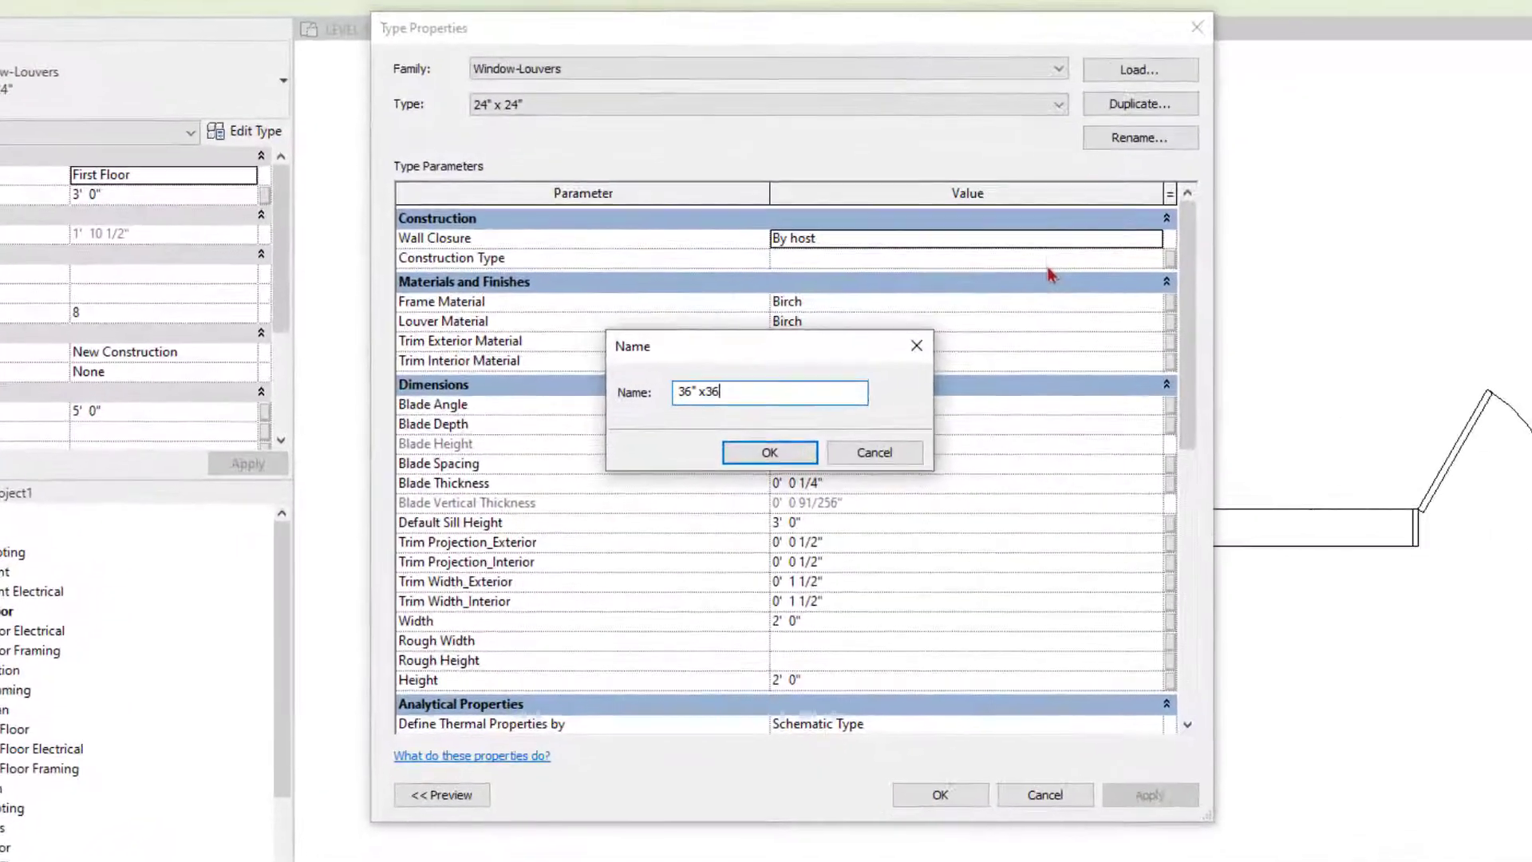
key("Return")
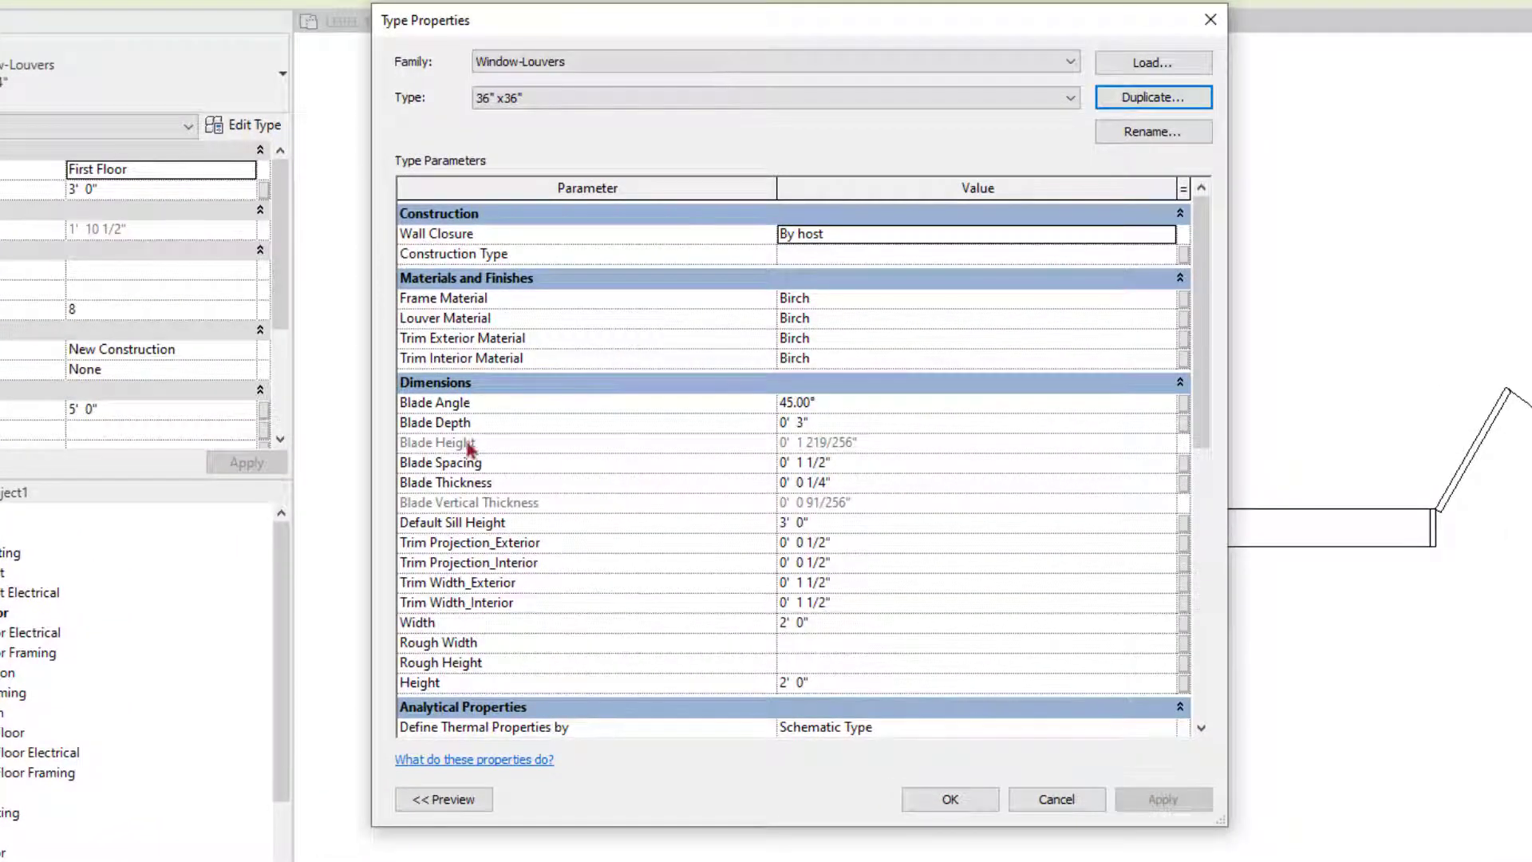
Set the 36" x36" louver window type's Width and Height to 3' 0"
left_click(864, 622)
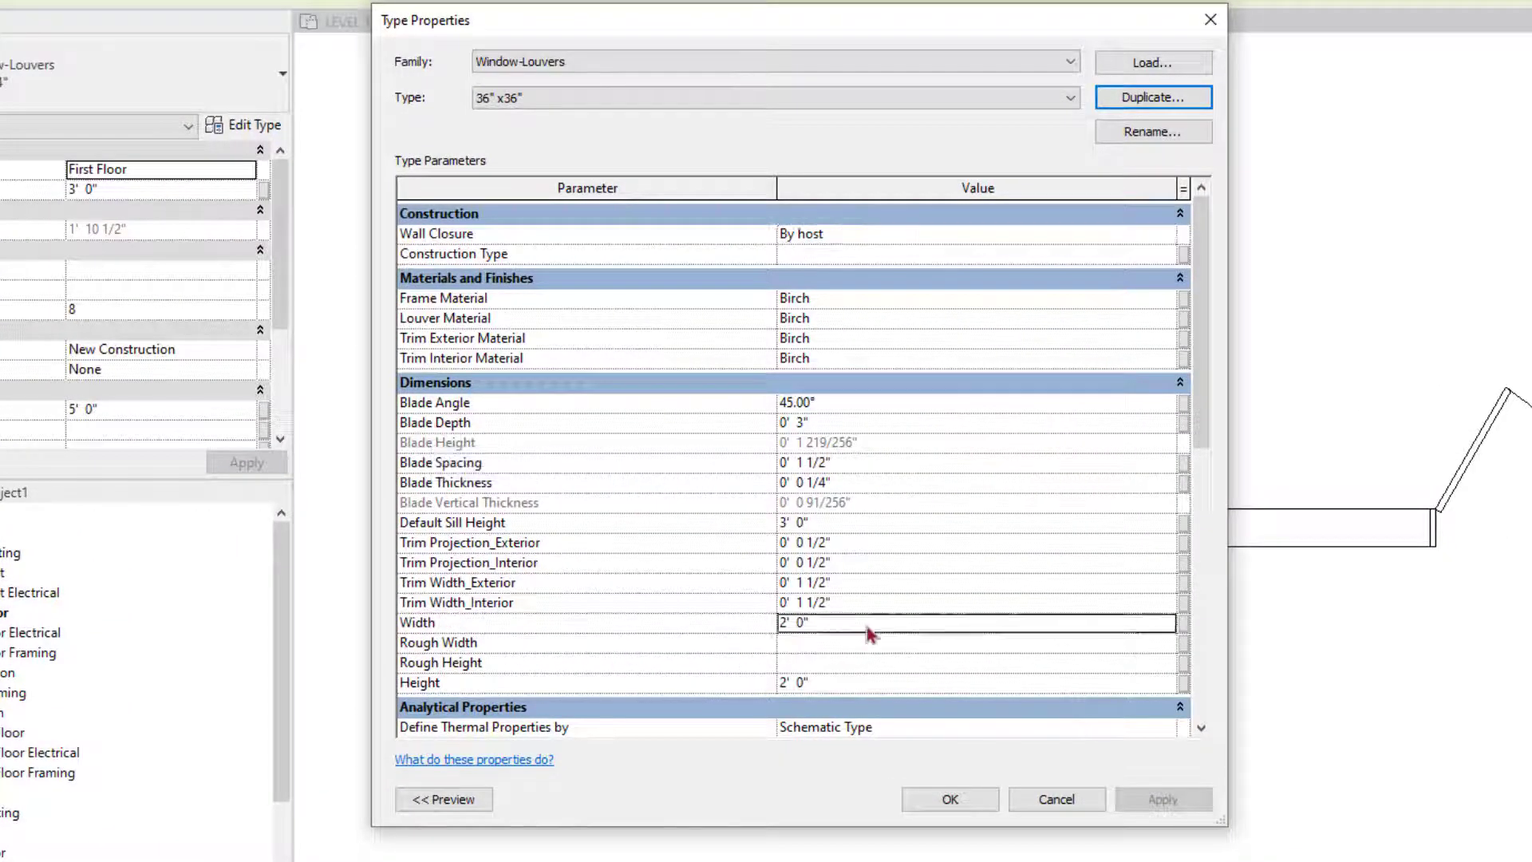
type("3")
left_click(848, 684)
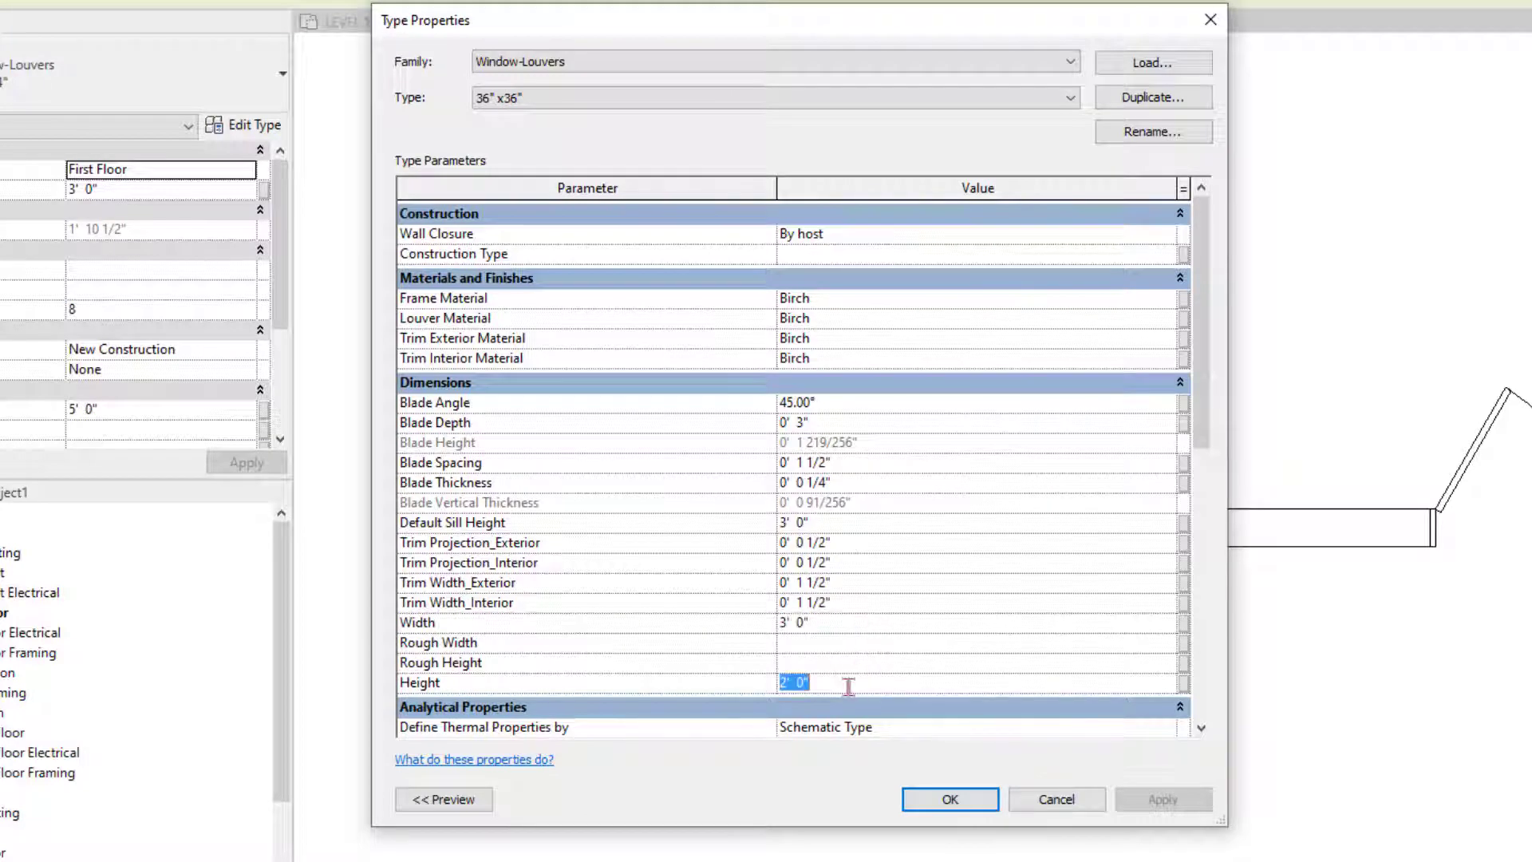
type("3")
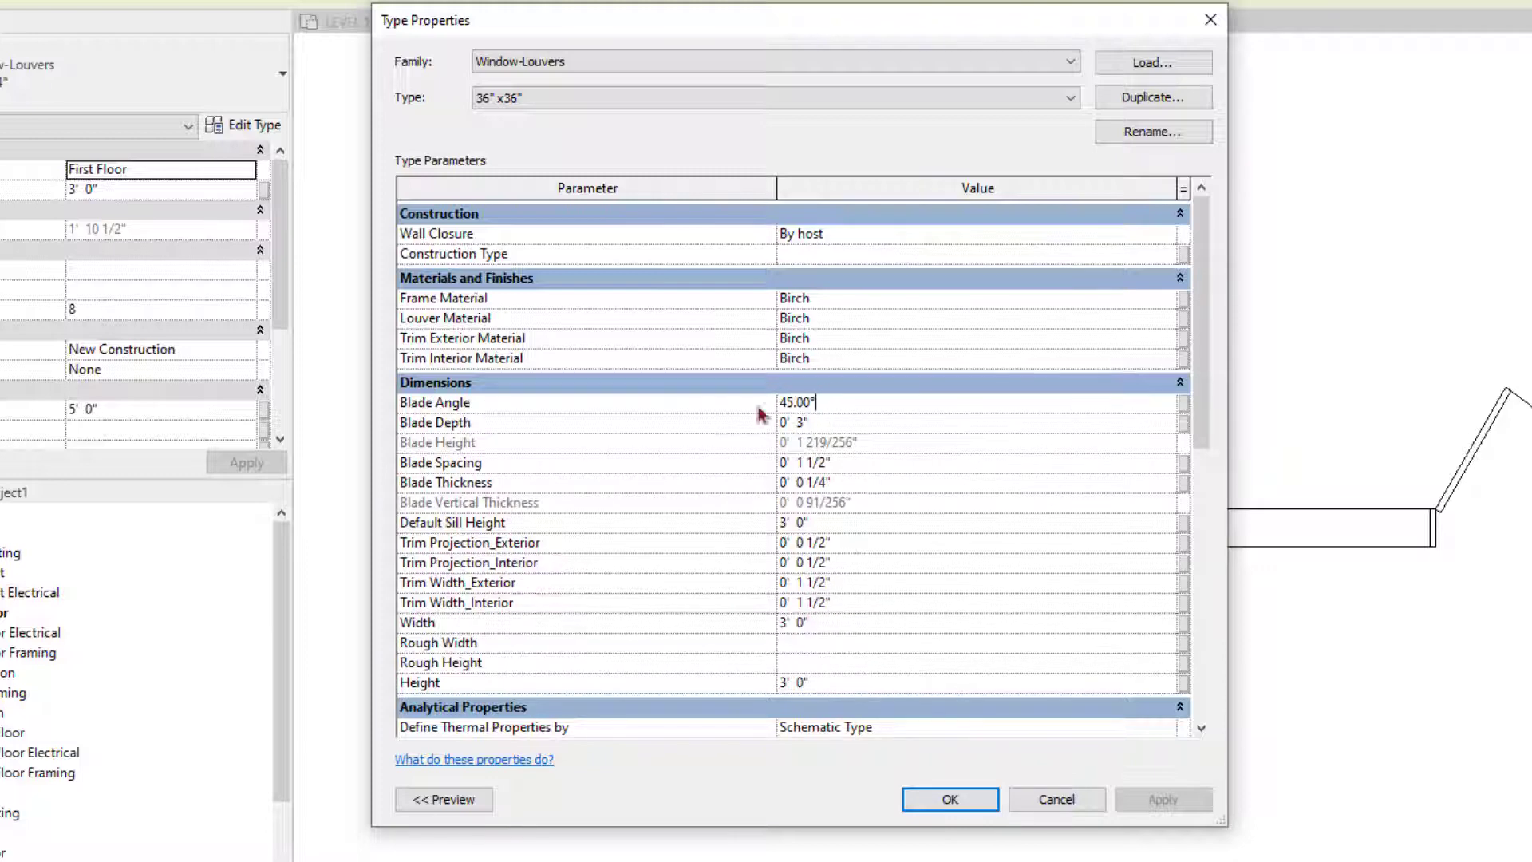
Set the louver type's Blade Angle to 30°, review its remaining type parameters and accept the type changes
left_click(798, 403)
type("30")
key("Return")
scroll(493, 376, "down", 3)
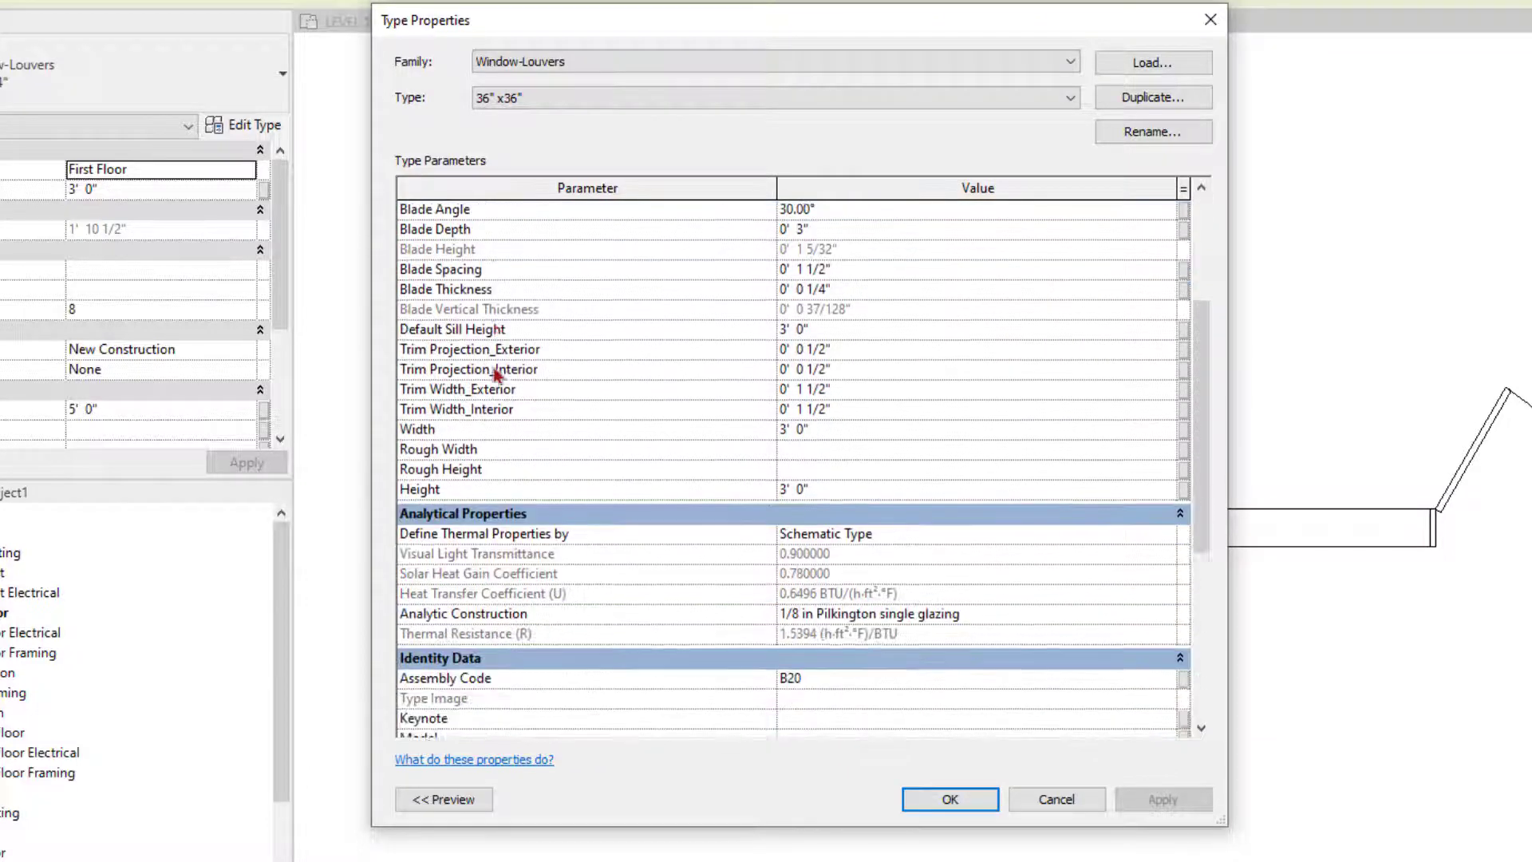
scroll(493, 368, "down", 6)
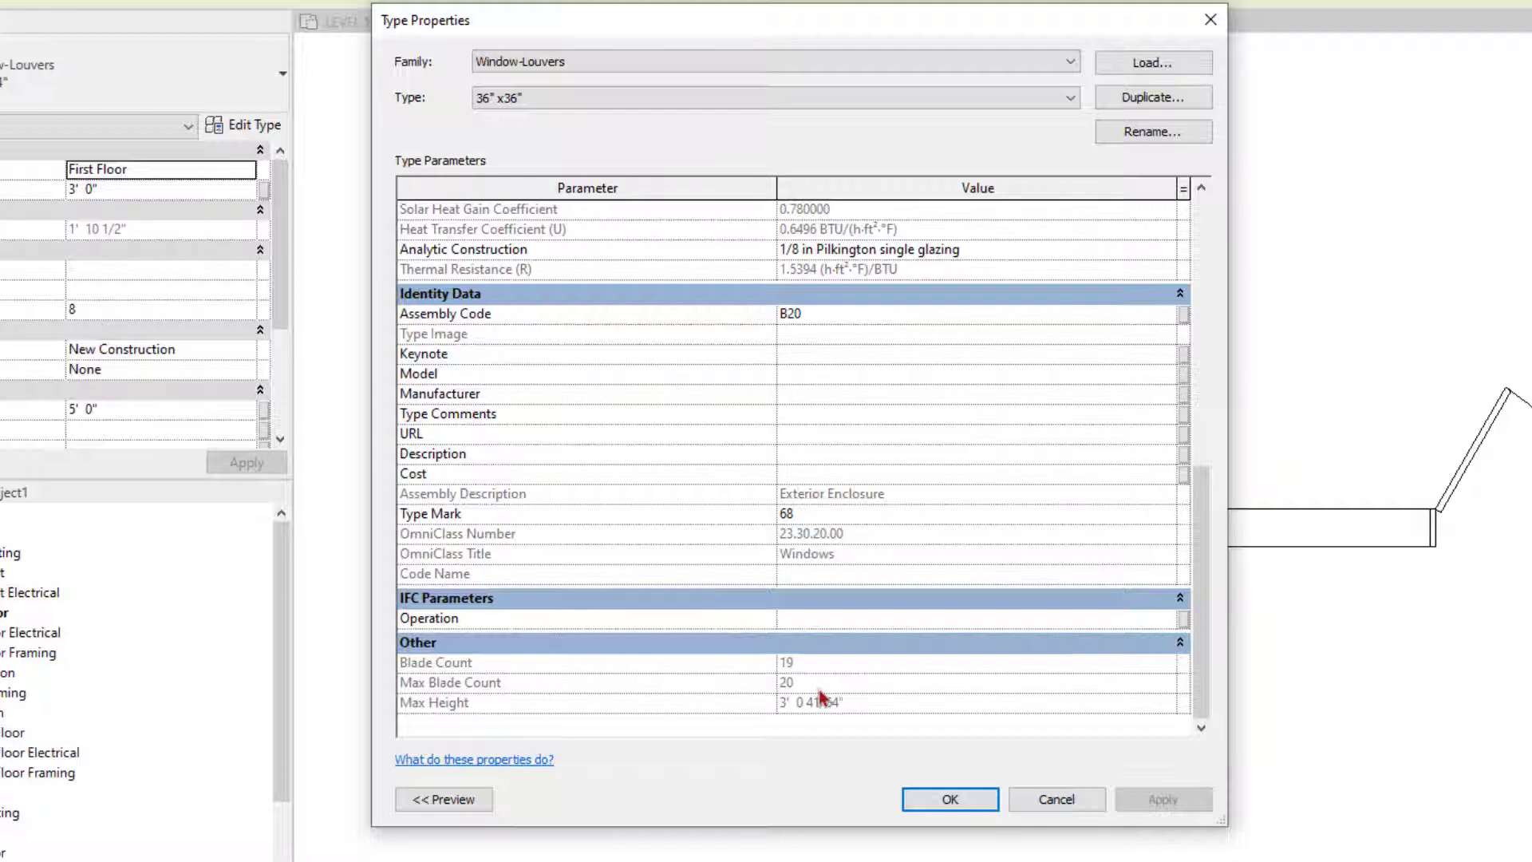
left_click(950, 800)
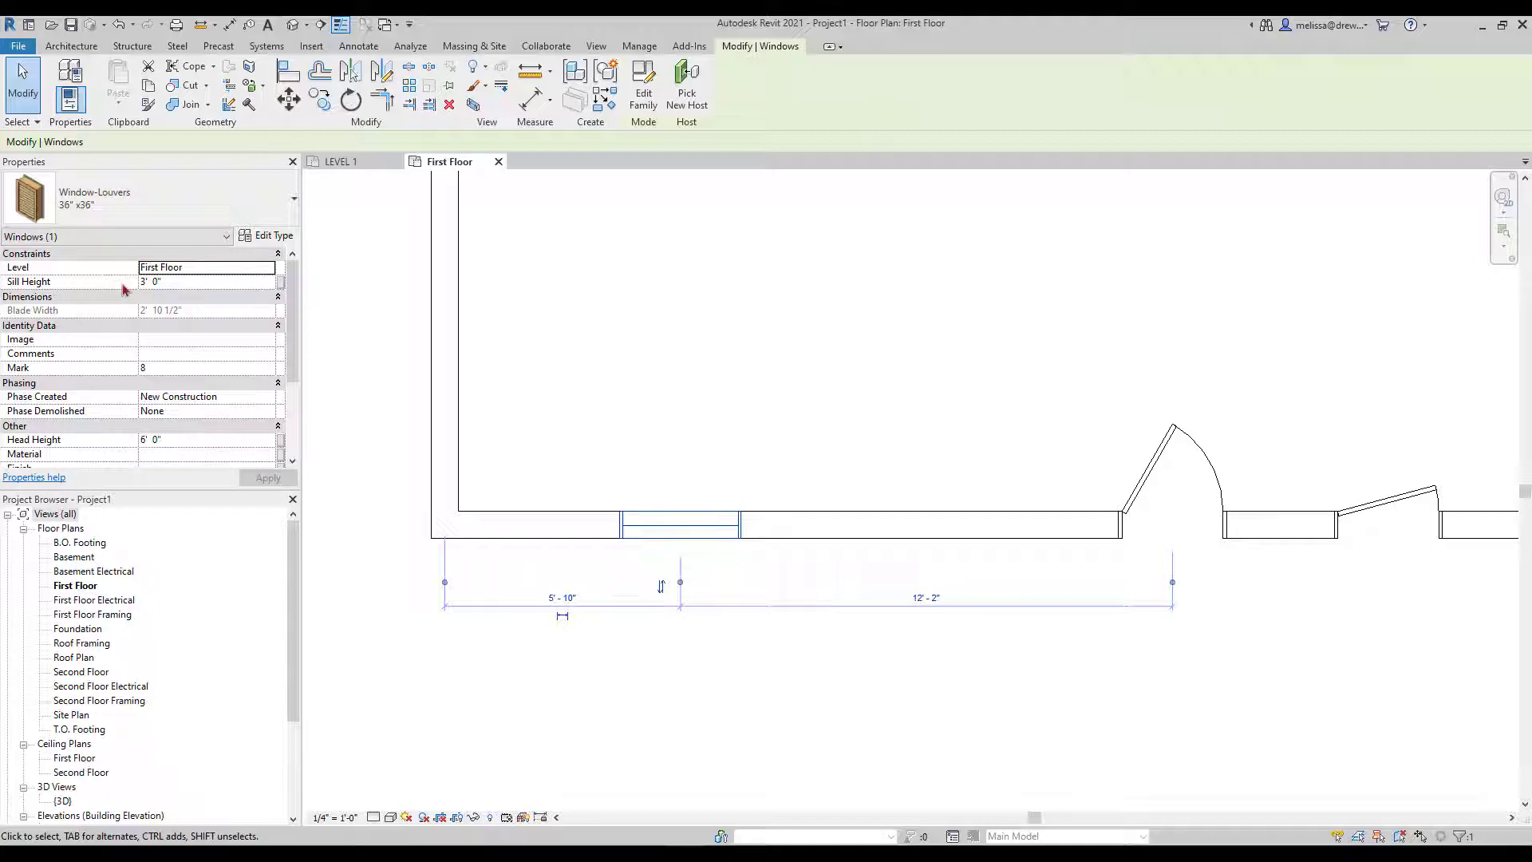
Set the selected louver window's Sill Height to 4' 0"
left_click(183, 282)
type("4")
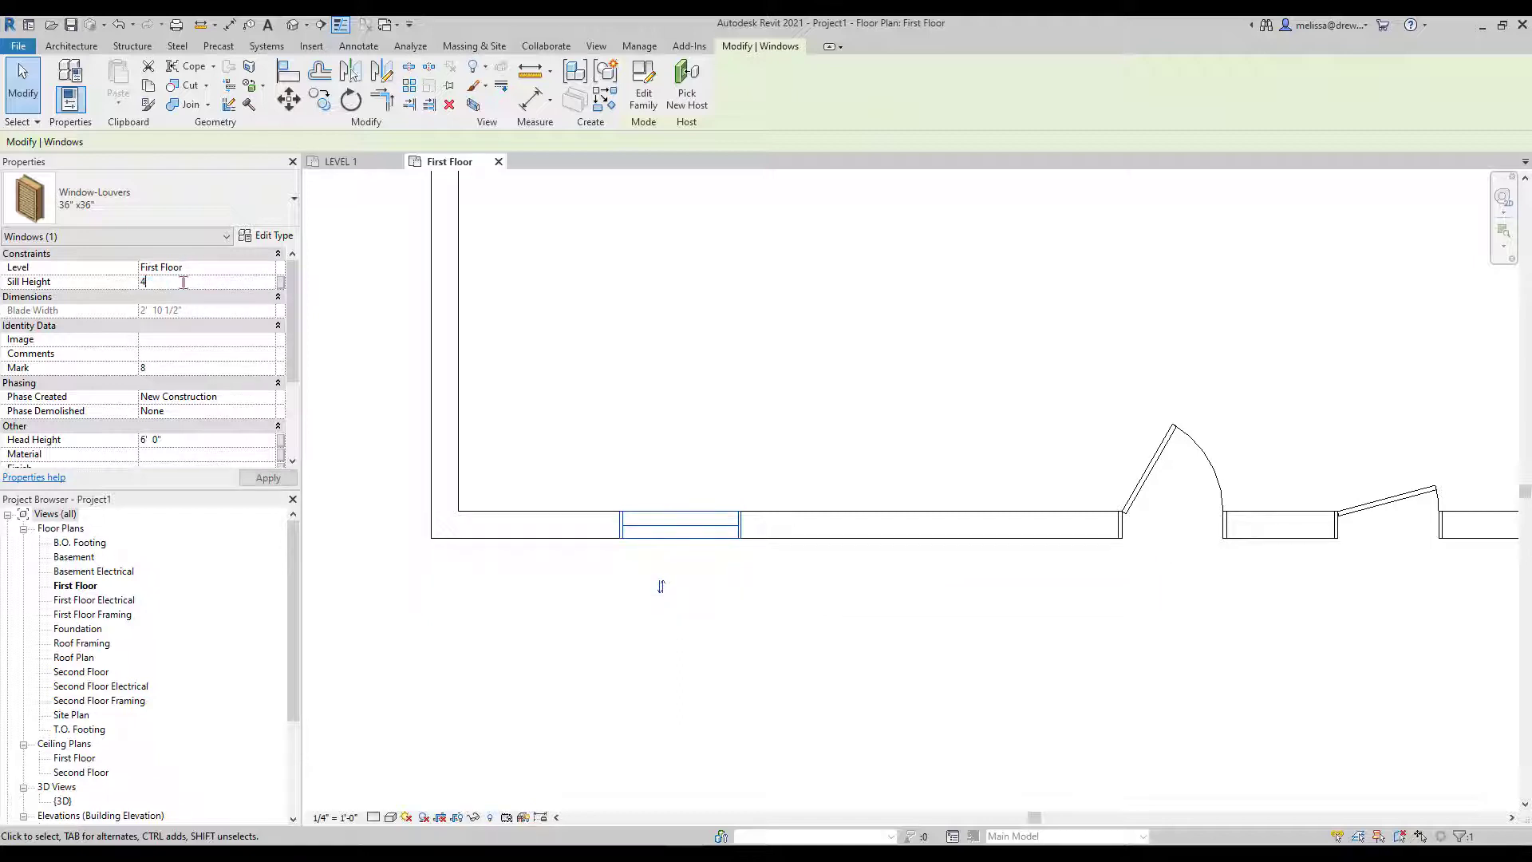
key("Return")
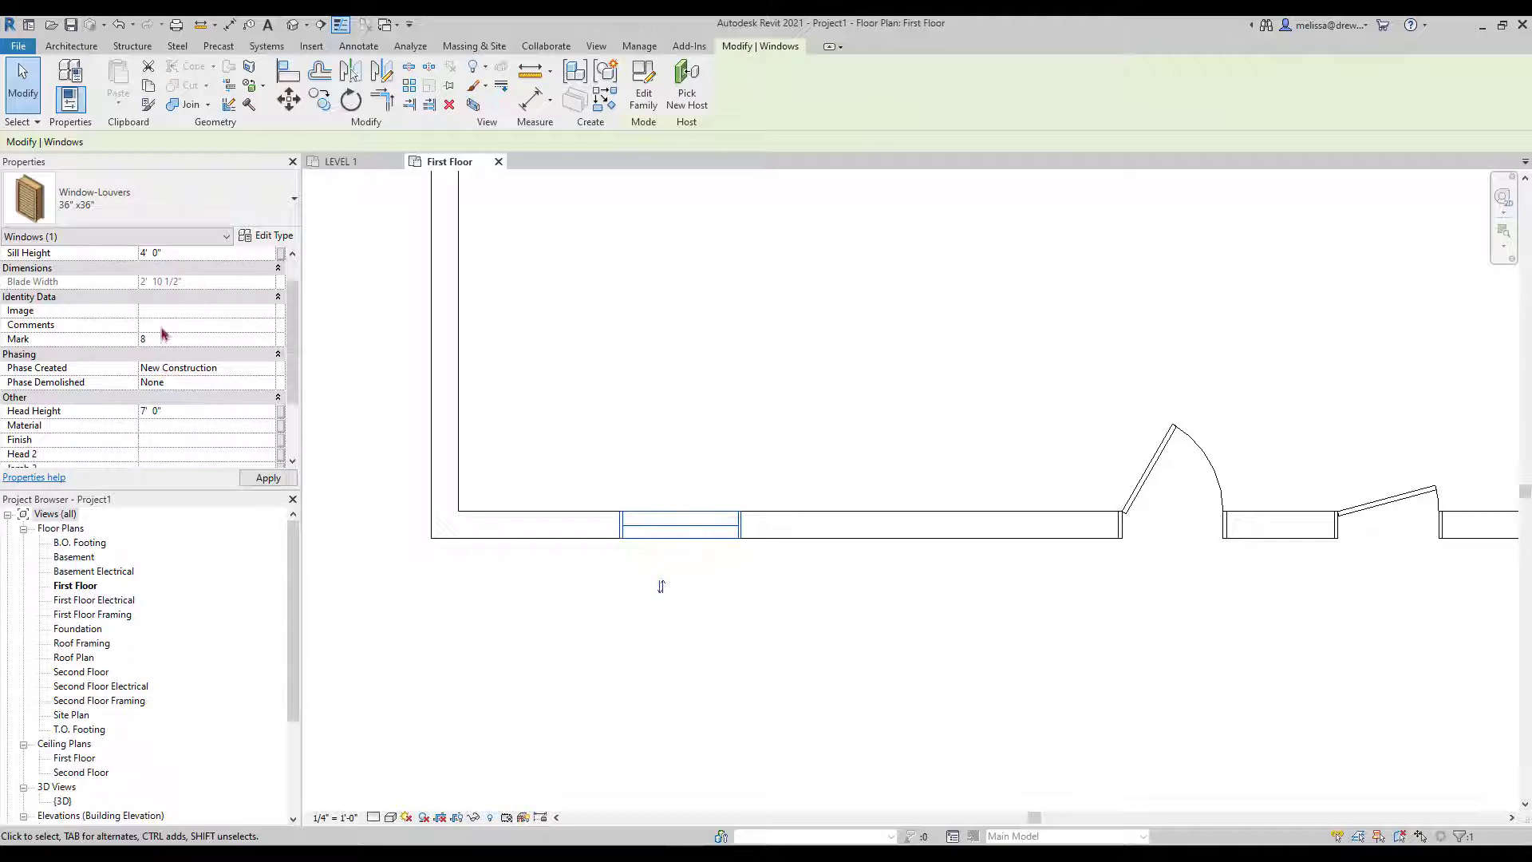
Open the selected louver window's Finish property for editing
scroll(176, 372, "down", 3)
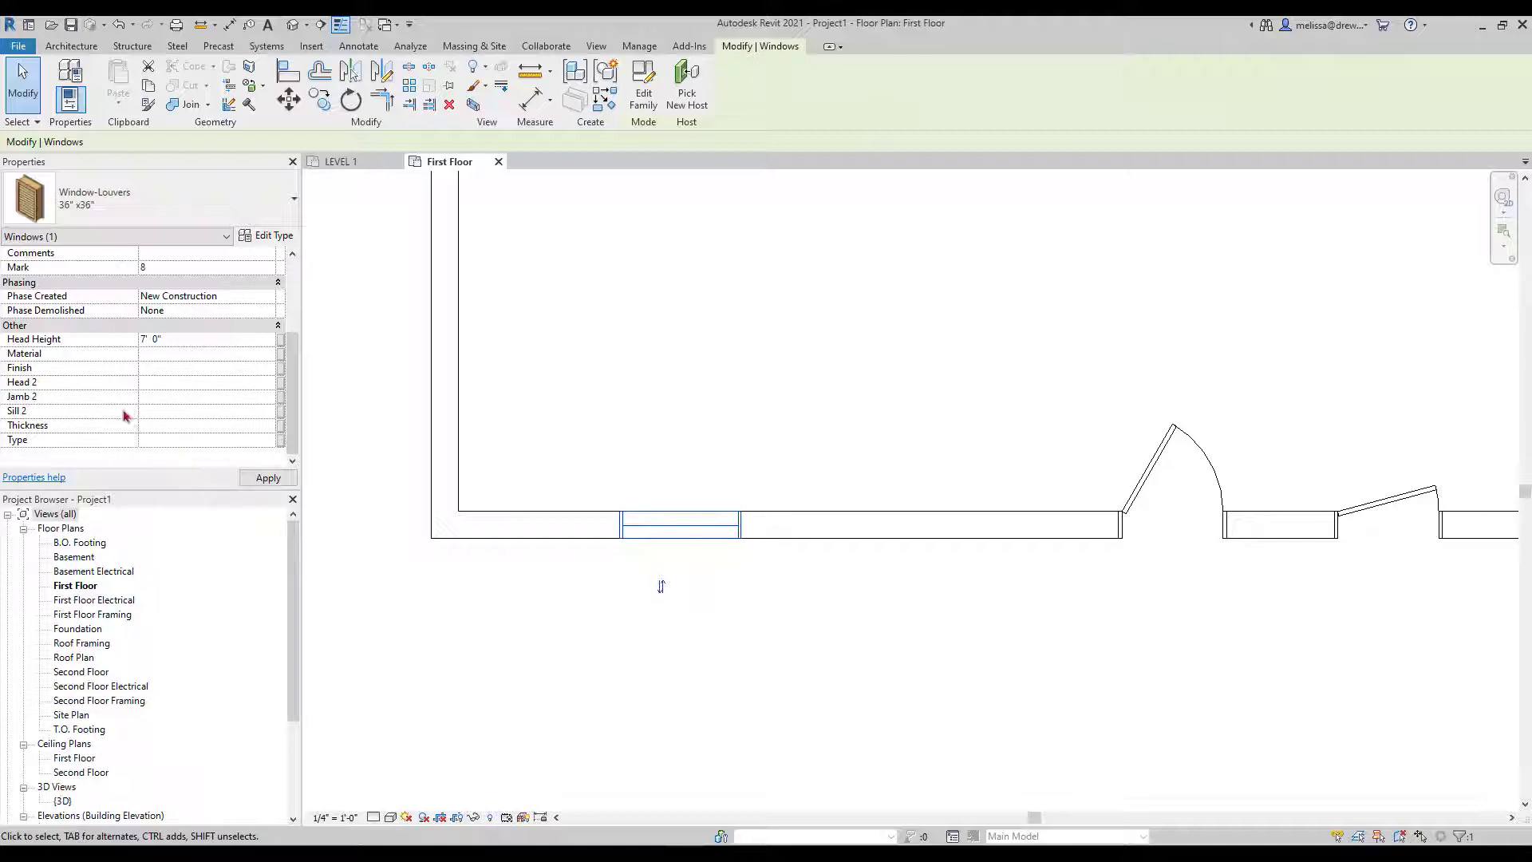
left_click(154, 370)
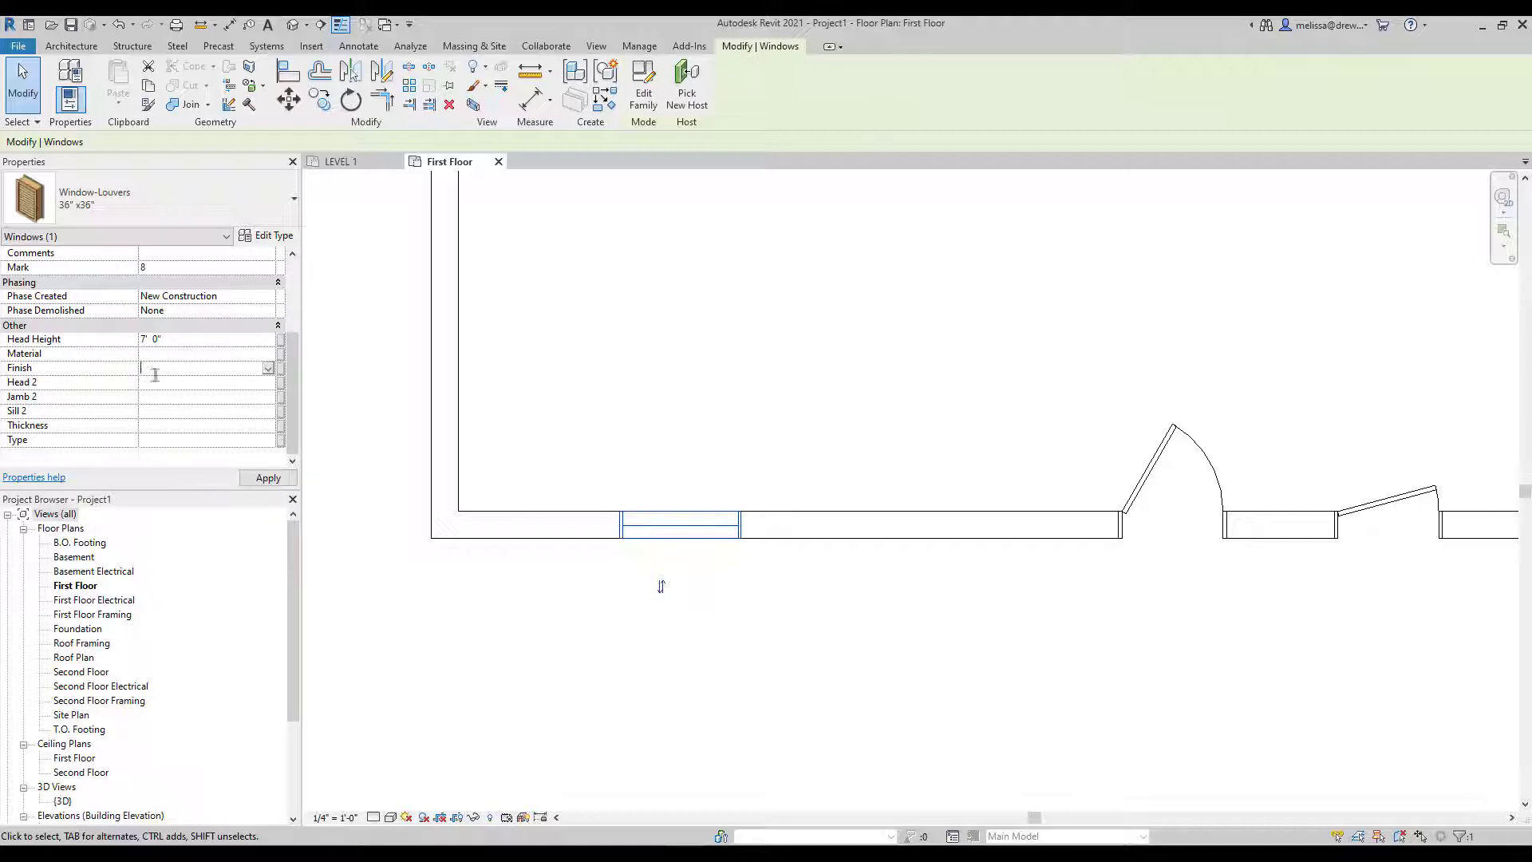